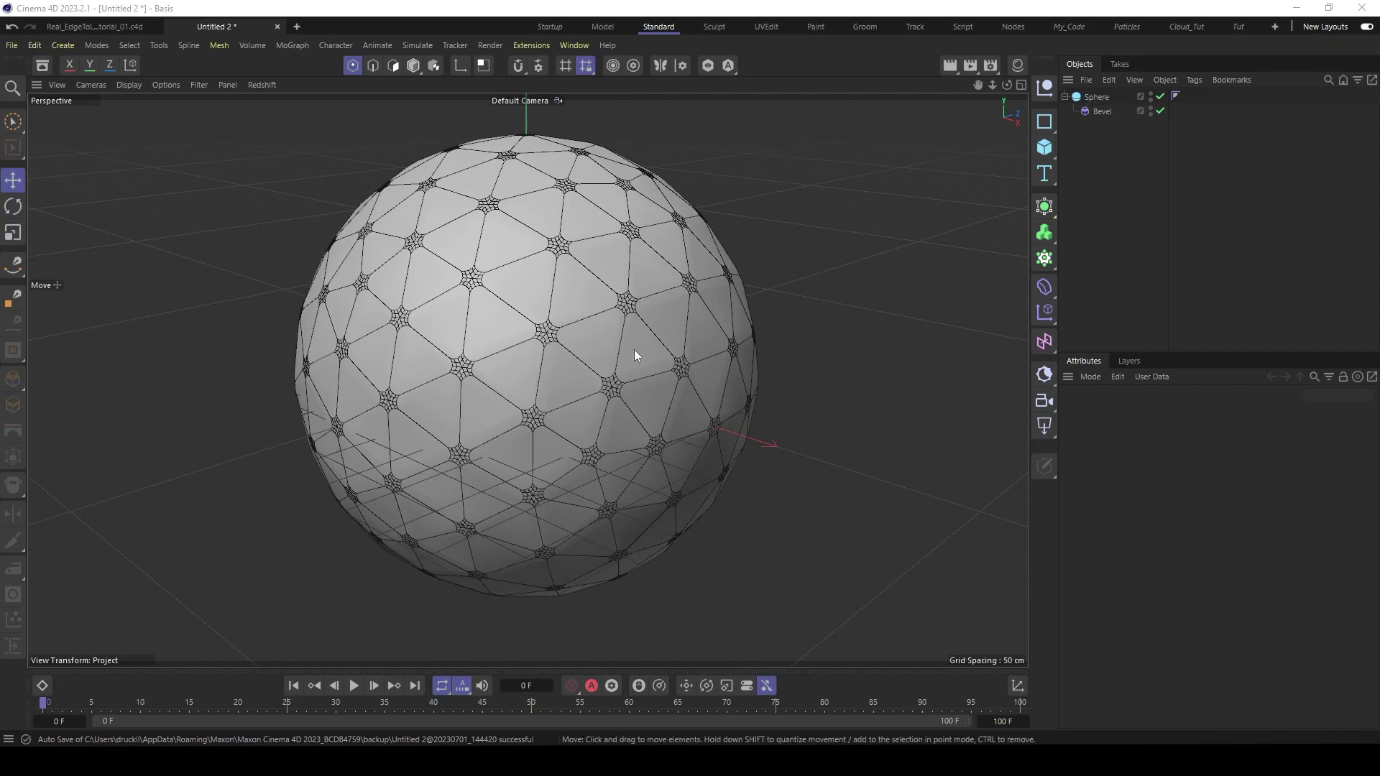
- Orbit the viewport to see the beveled icosahedron sphere from a new angle
{"action": "left_click_drag", "start_coordinate": [606, 346], "coordinate": [597, 312], "text": "alt"}
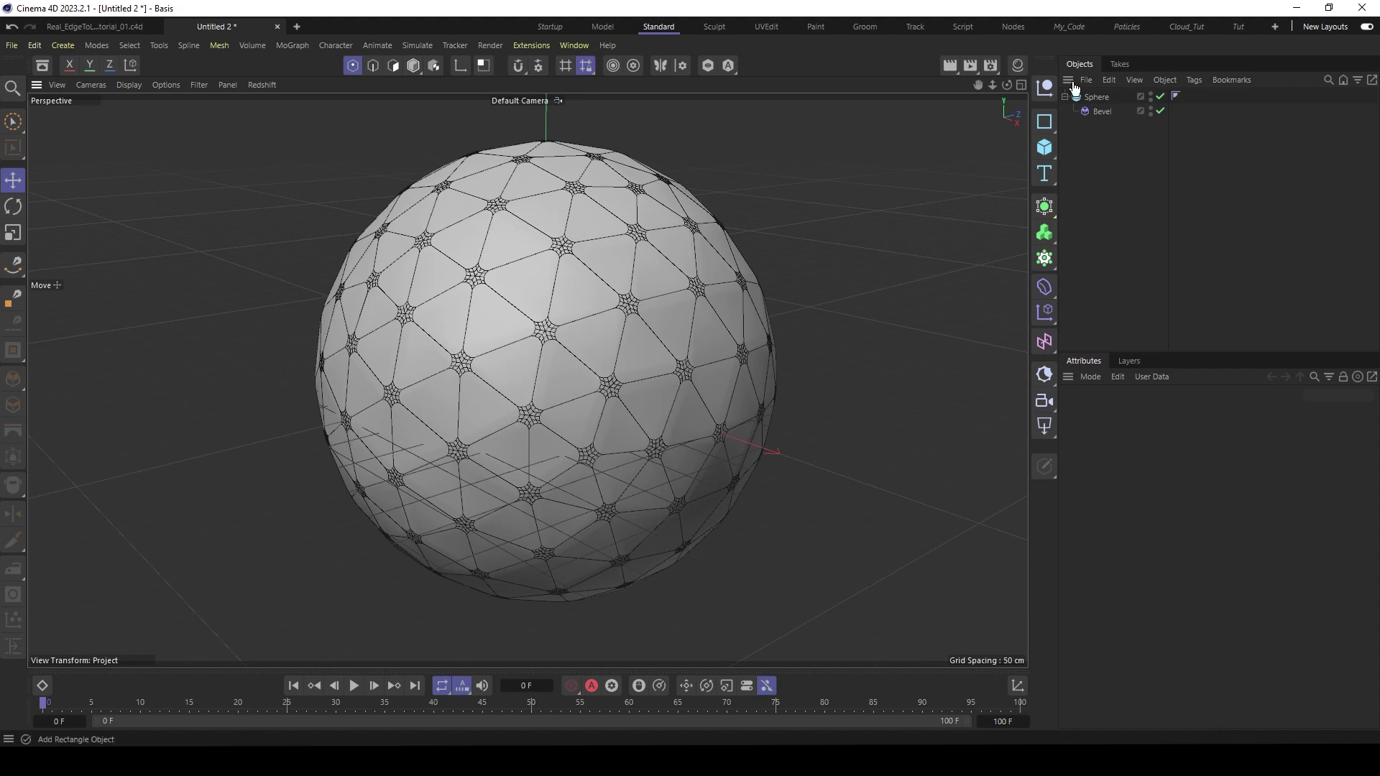
- Bake the beveled sphere into a polygon copy with Current State to Object
{"action": "right_click", "coordinate": [1090, 100]}
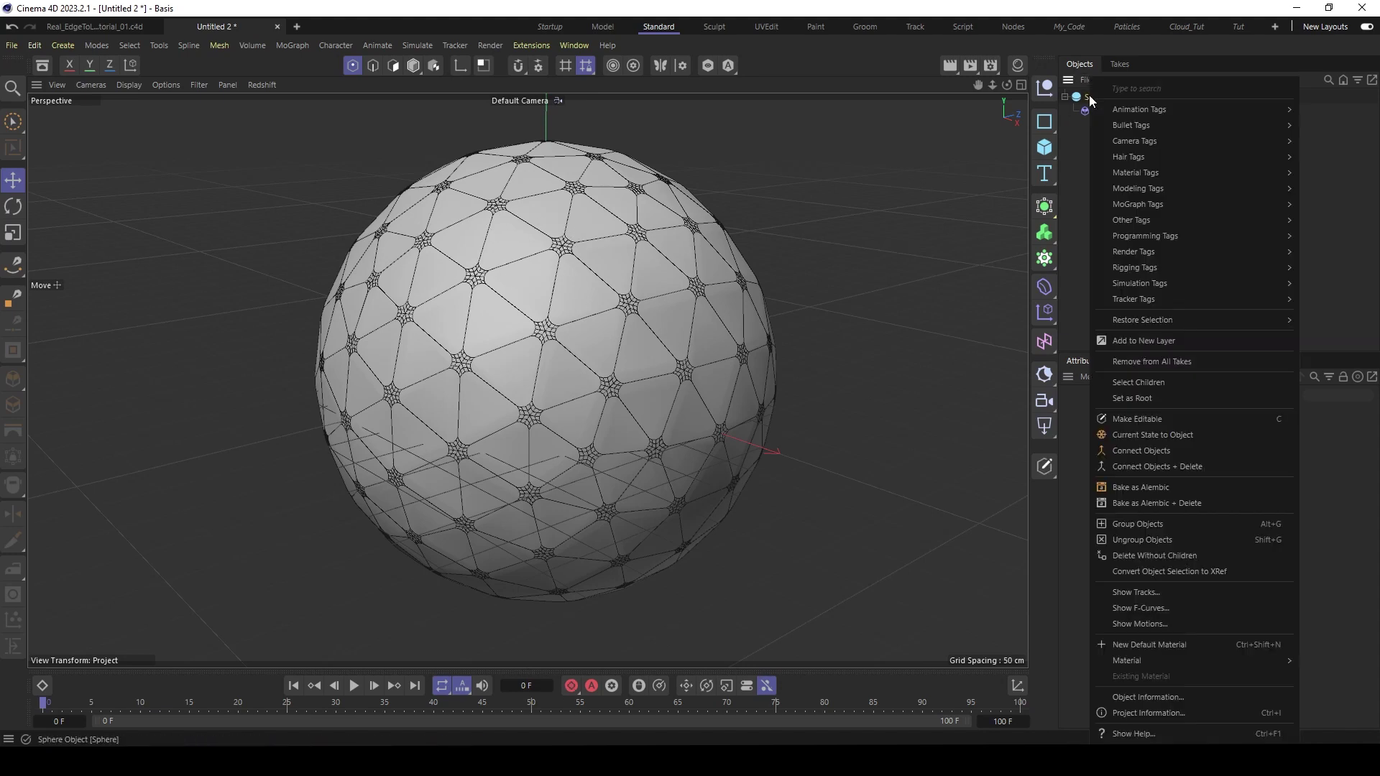
{"action": "left_click", "coordinate": [1181, 435]}
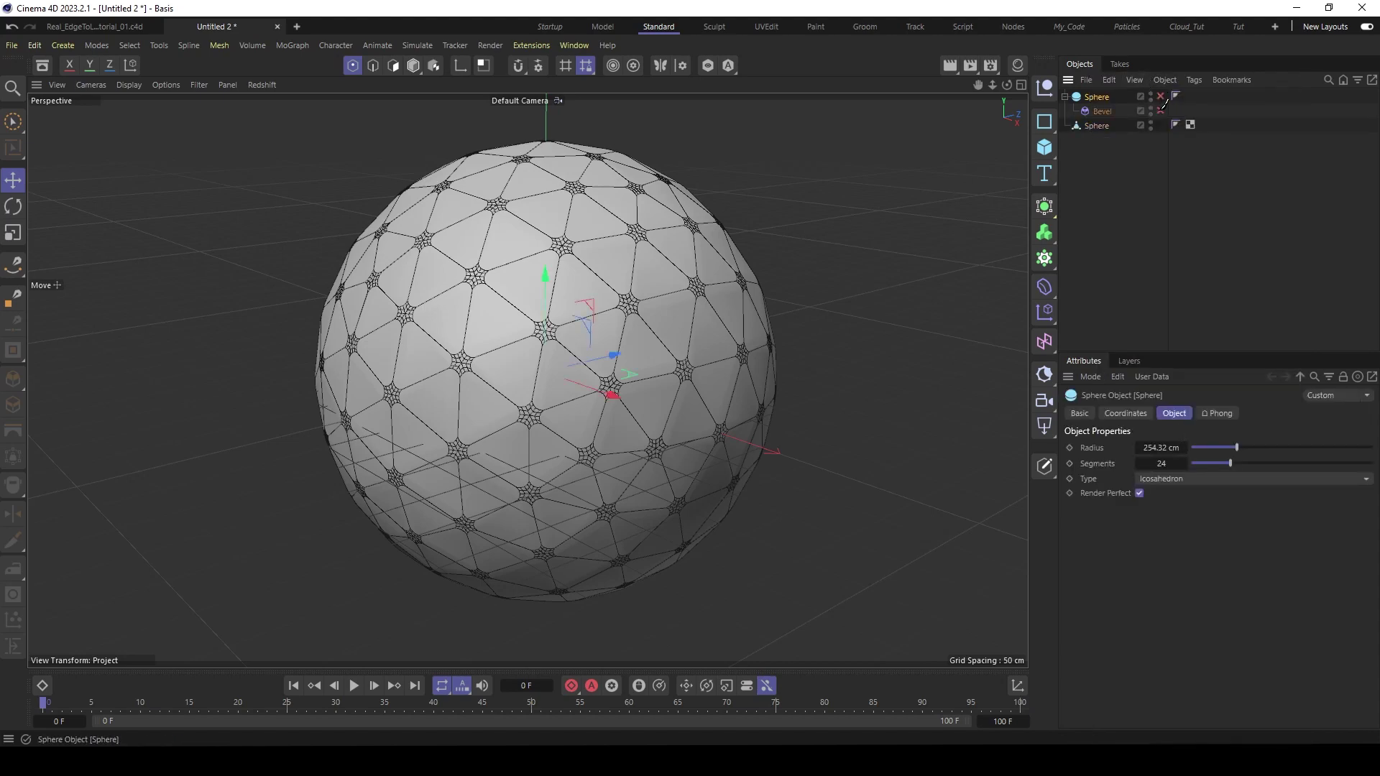
{"action": "left_click", "coordinate": [1094, 126]}
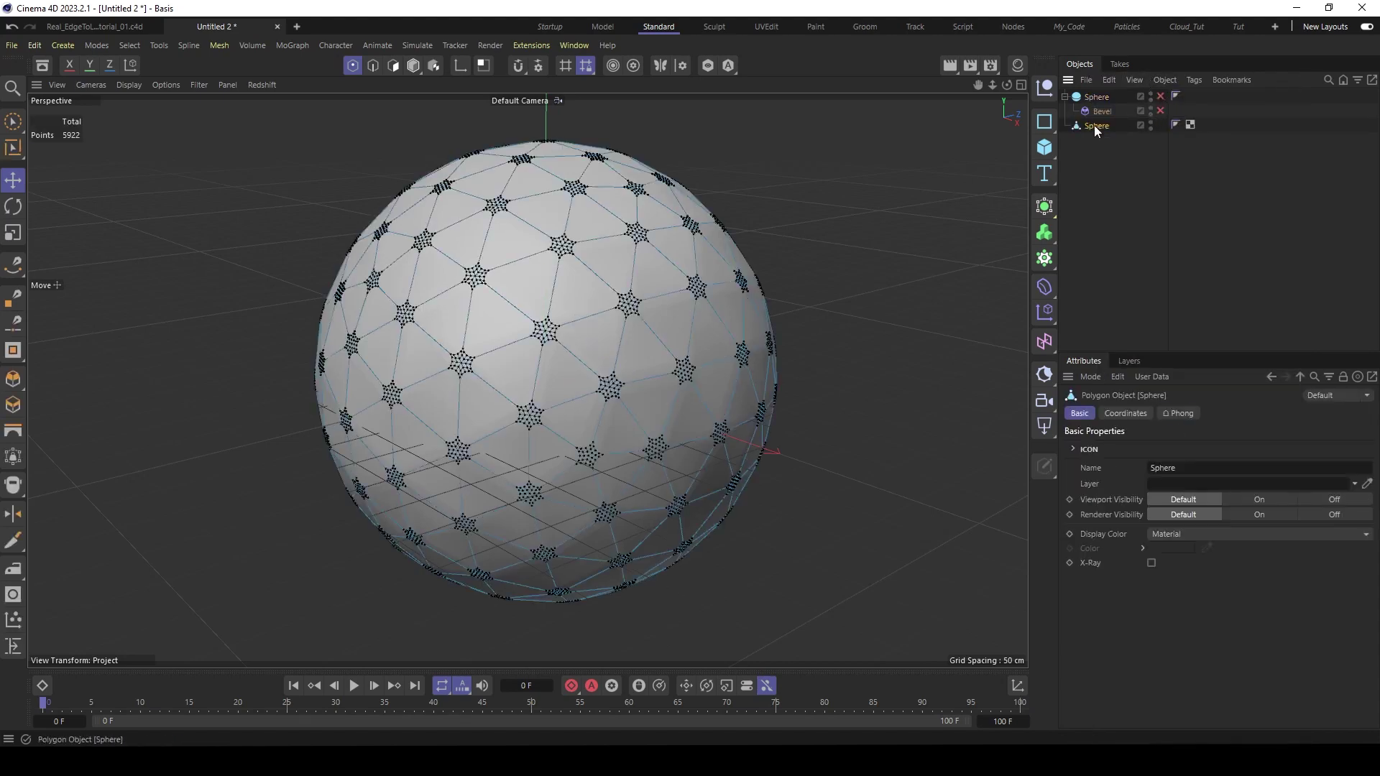
- Select all edges of the polygon sphere and convert them with Edge to Spline
{"action": "left_click", "coordinate": [372, 66]}
{"action": "key", "text": "ctrl+a"}
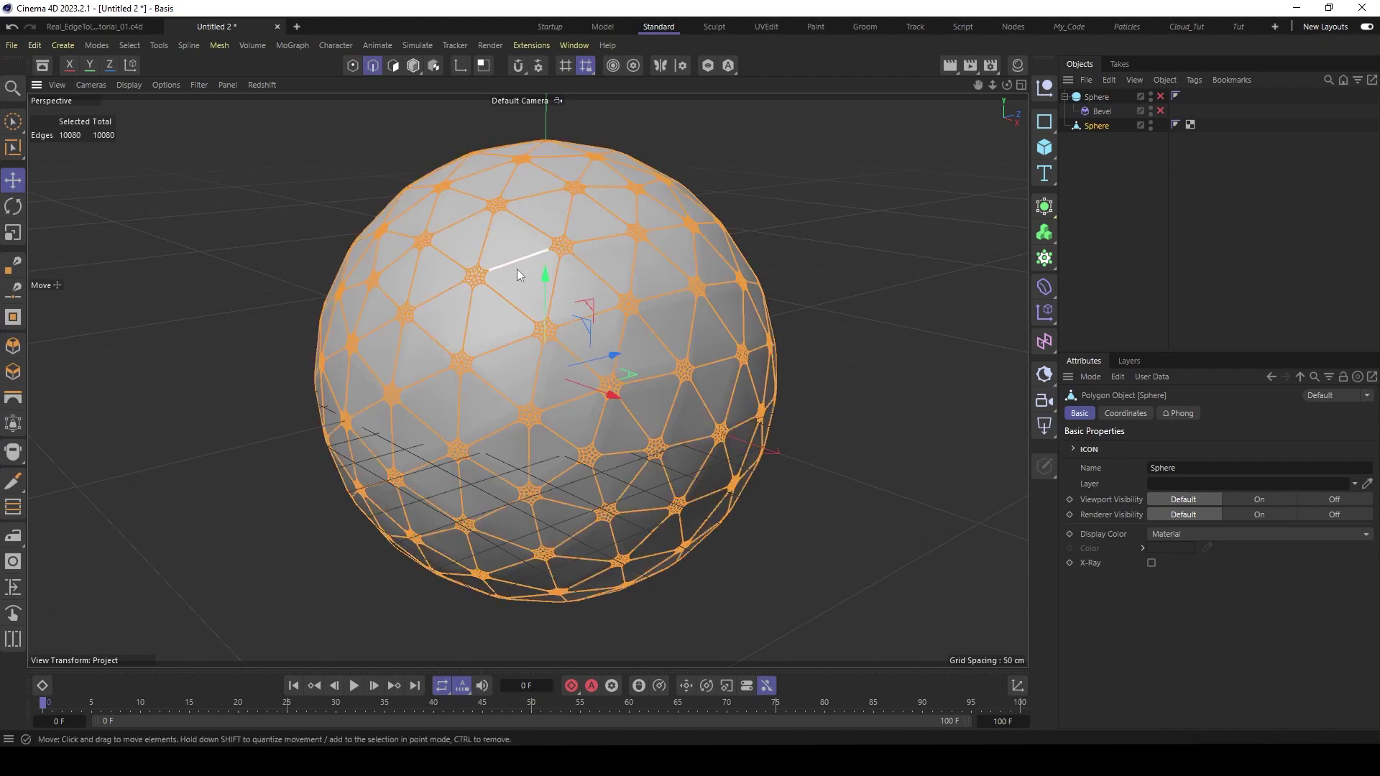
{"action": "key", "text": "shift+c"}
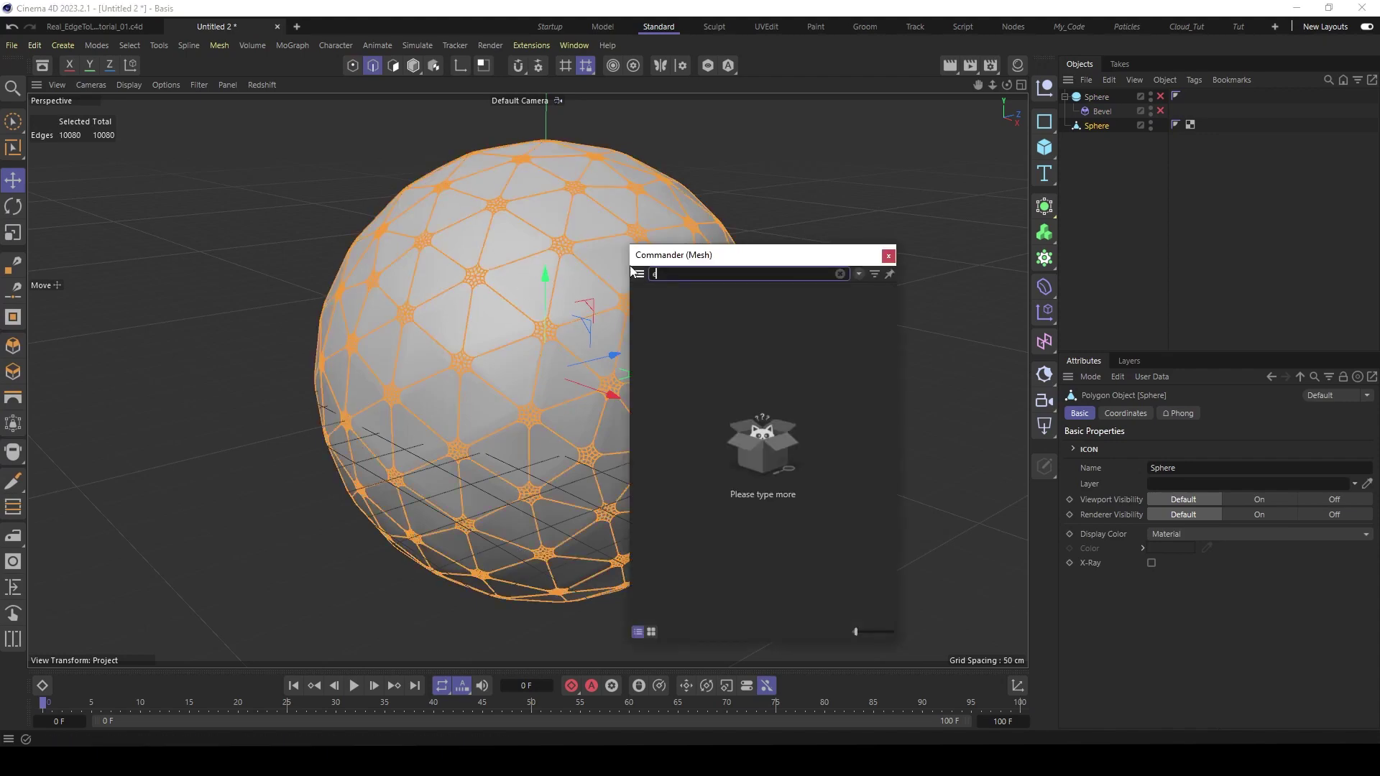
{"action": "type", "text": "edge to s"}
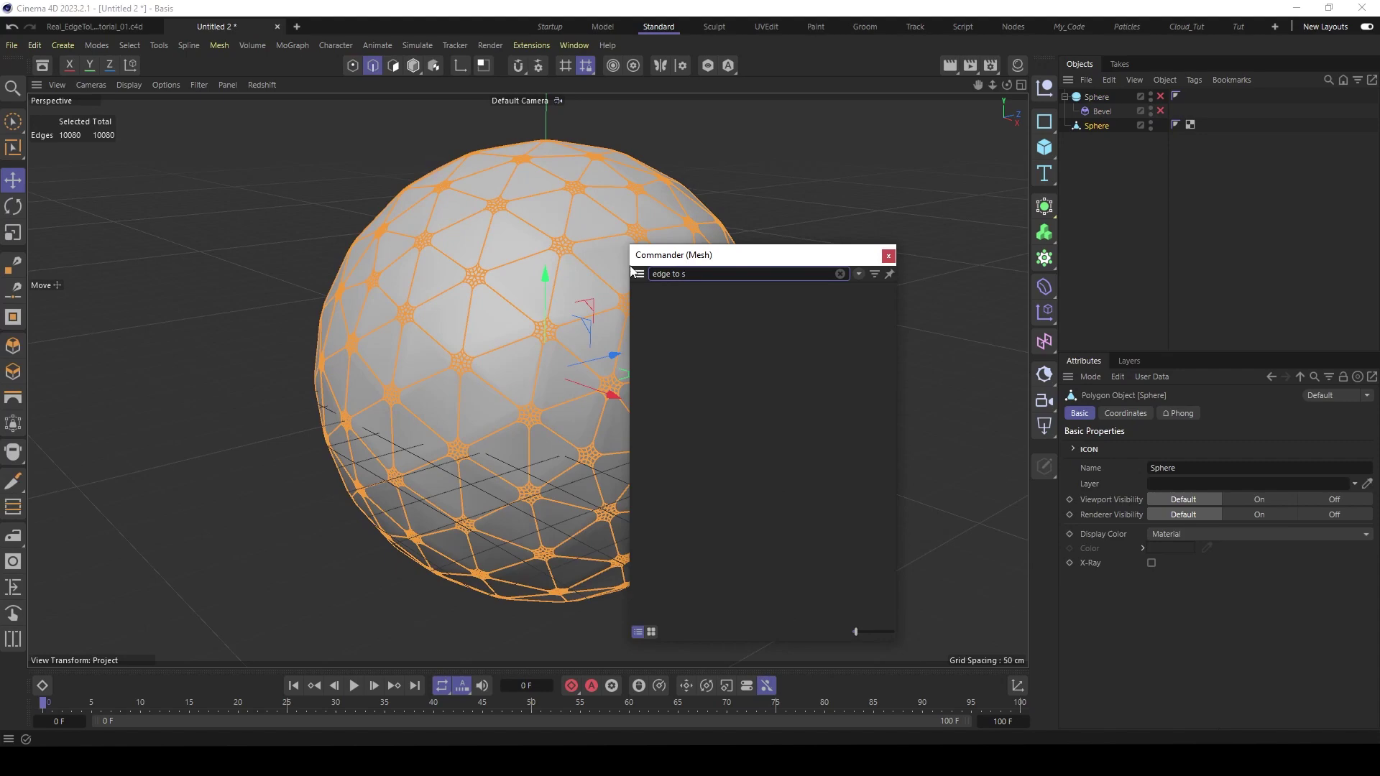
{"action": "left_click", "coordinate": [685, 303]}
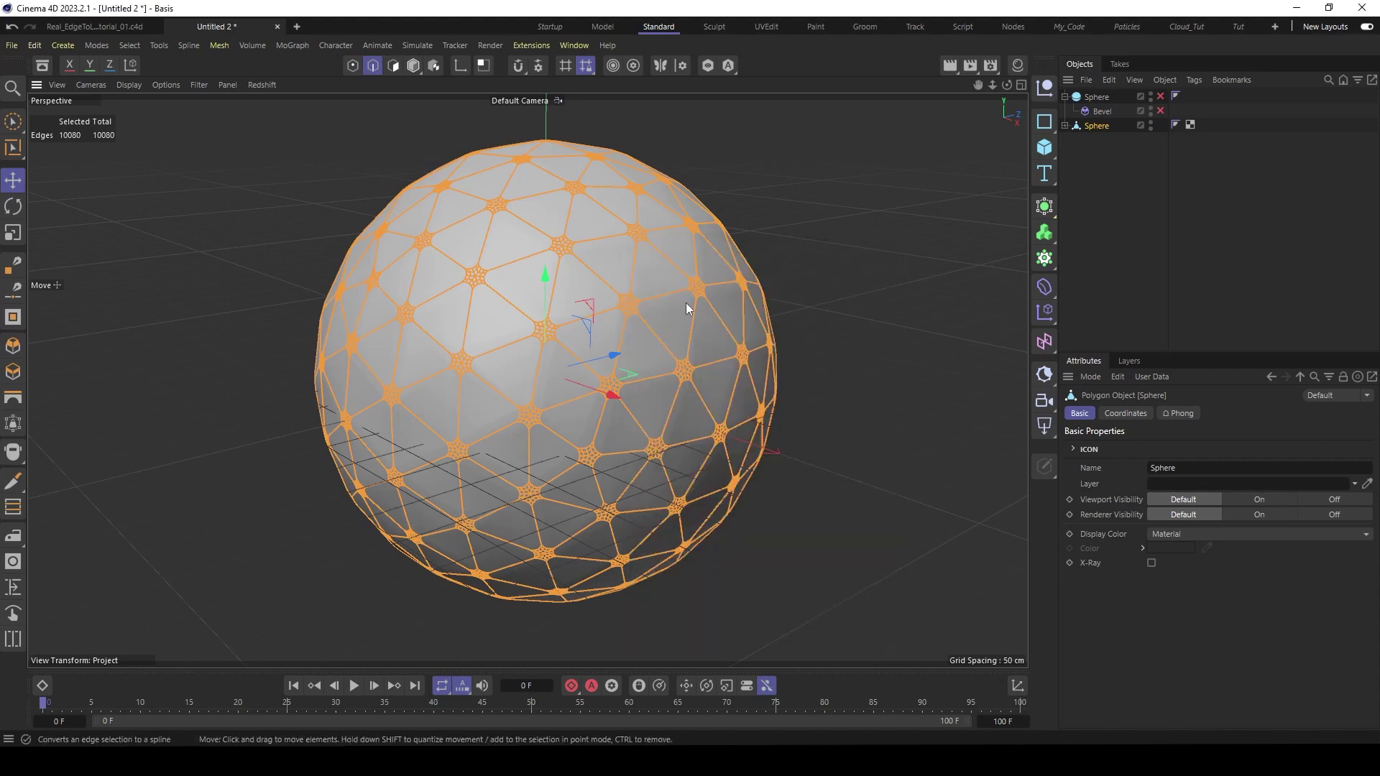
- Move Sphere.Spline to the top level and hide the polygon sphere
{"action": "left_click", "coordinate": [1065, 126]}
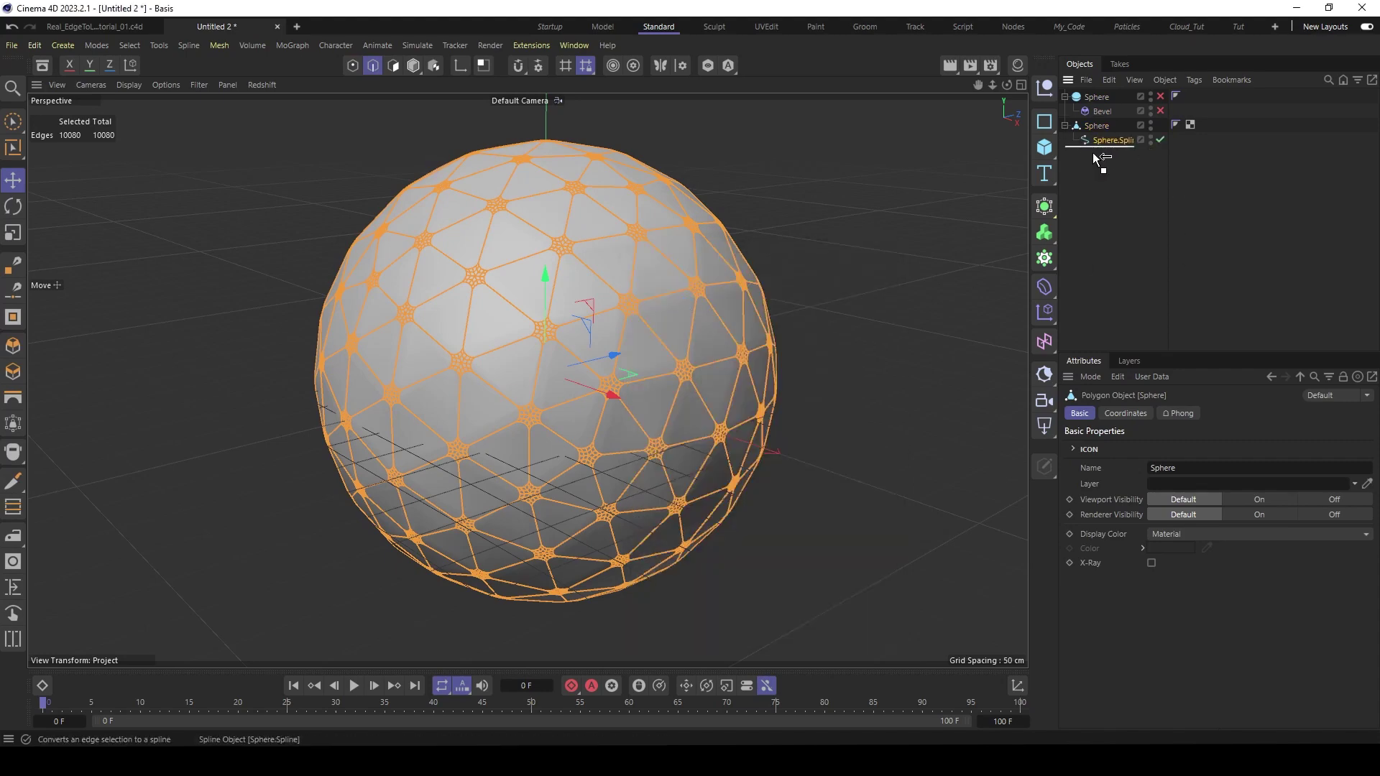
{"action": "left_click_drag", "start_coordinate": [1094, 157], "coordinate": [1088, 160]}
{"action": "left_click", "coordinate": [1088, 127]}
{"action": "double_click", "coordinate": [1151, 124], "text": "ctrl"}
{"action": "left_click", "coordinate": [1107, 139]}
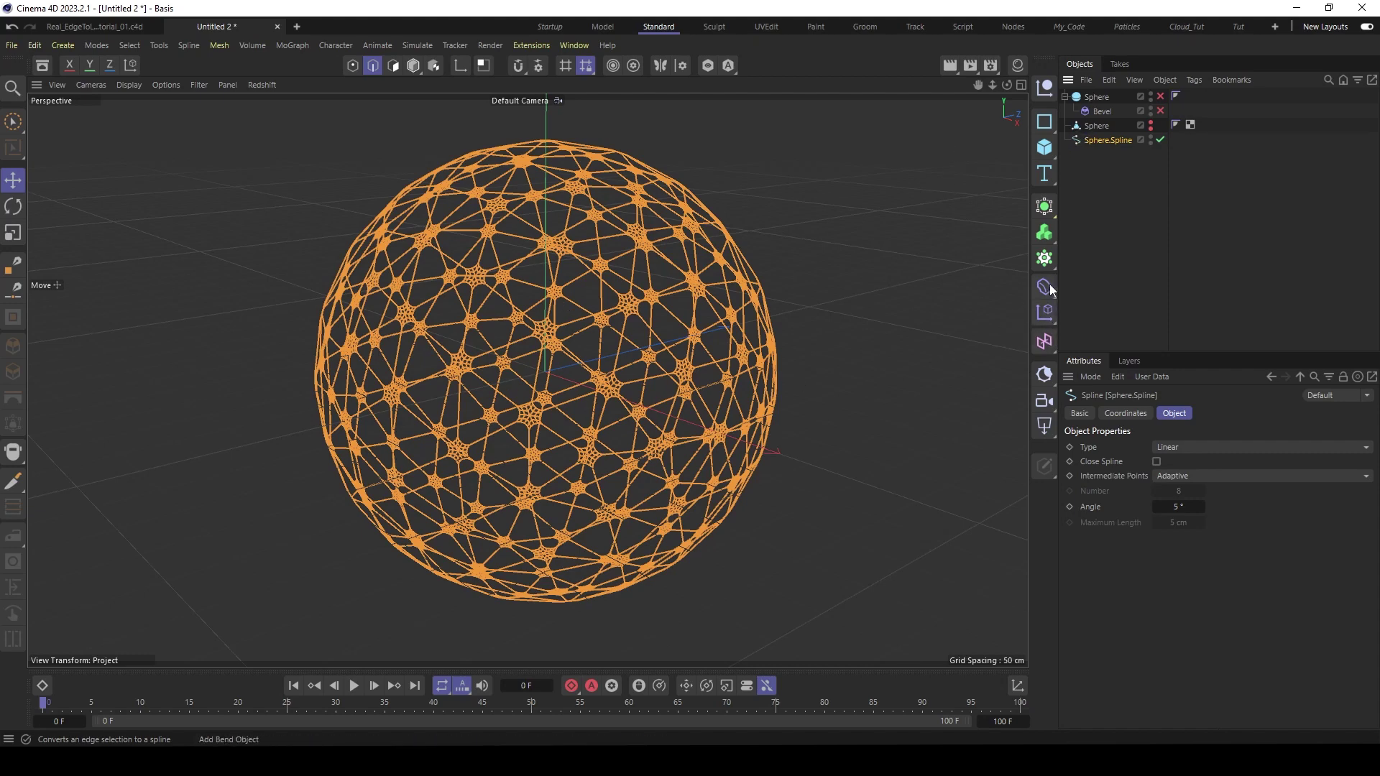
- Add a PolyFX object and nest it under Sphere.Spline
{"action": "left_click", "coordinate": [1050, 260]}
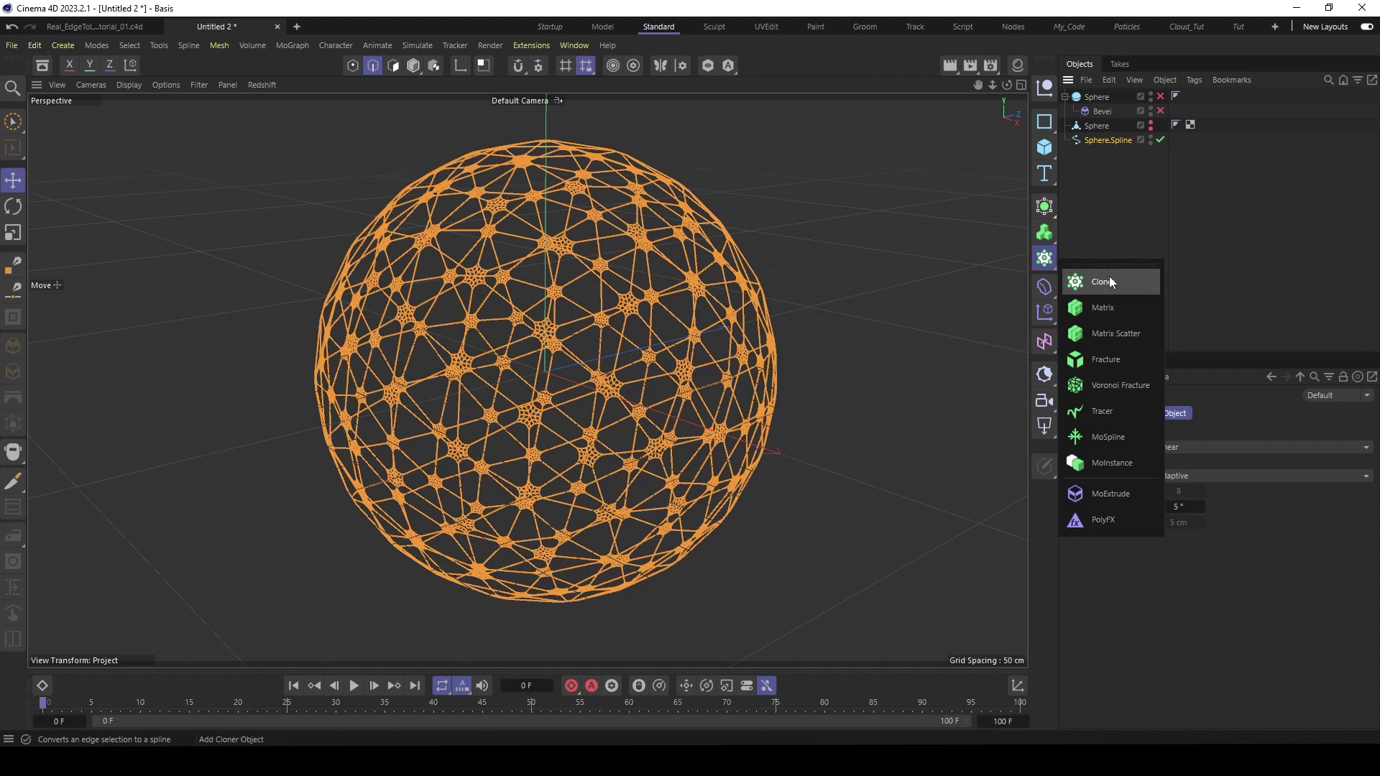
{"action": "left_click", "coordinate": [1102, 520]}
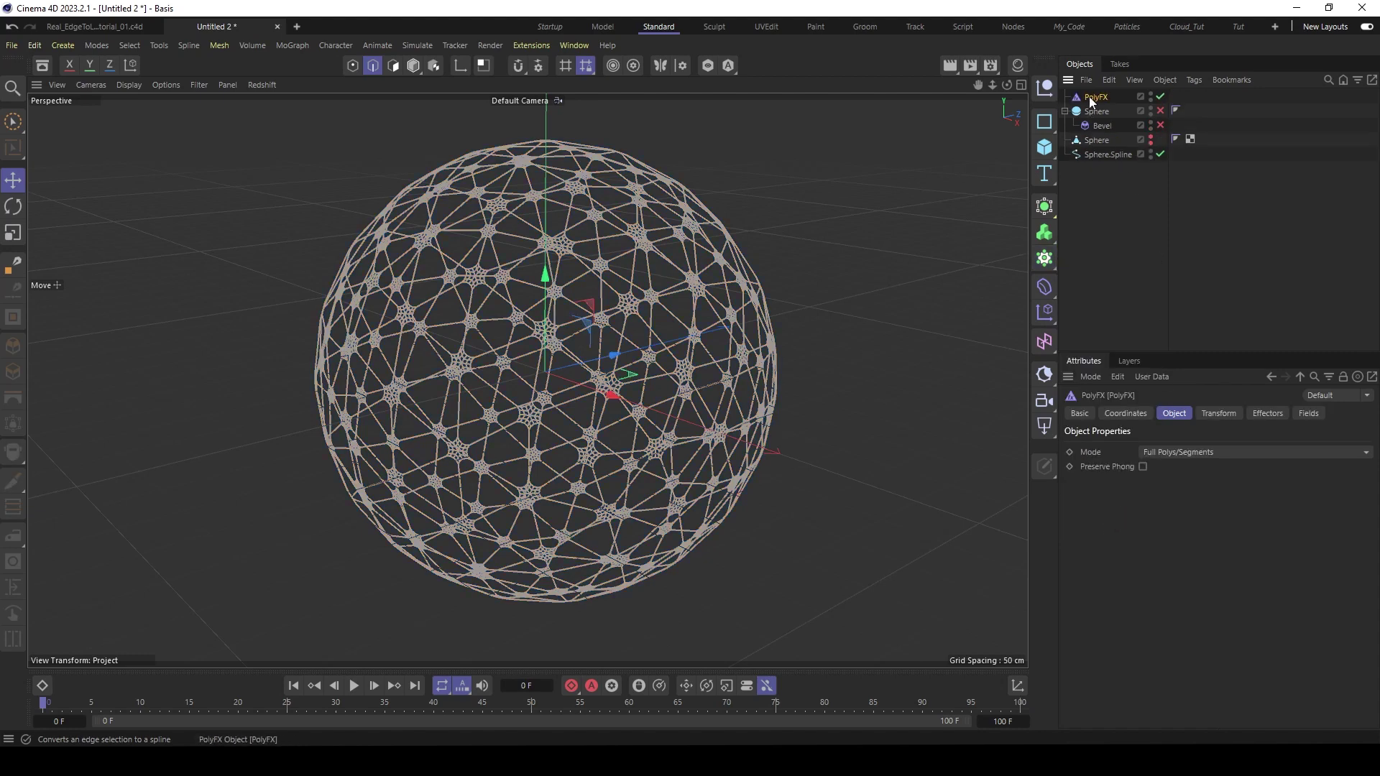
{"action": "left_click_drag", "start_coordinate": [1089, 97], "coordinate": [1089, 154]}
{"action": "left_click_drag", "start_coordinate": [1168, 183], "coordinate": [1187, 184]}
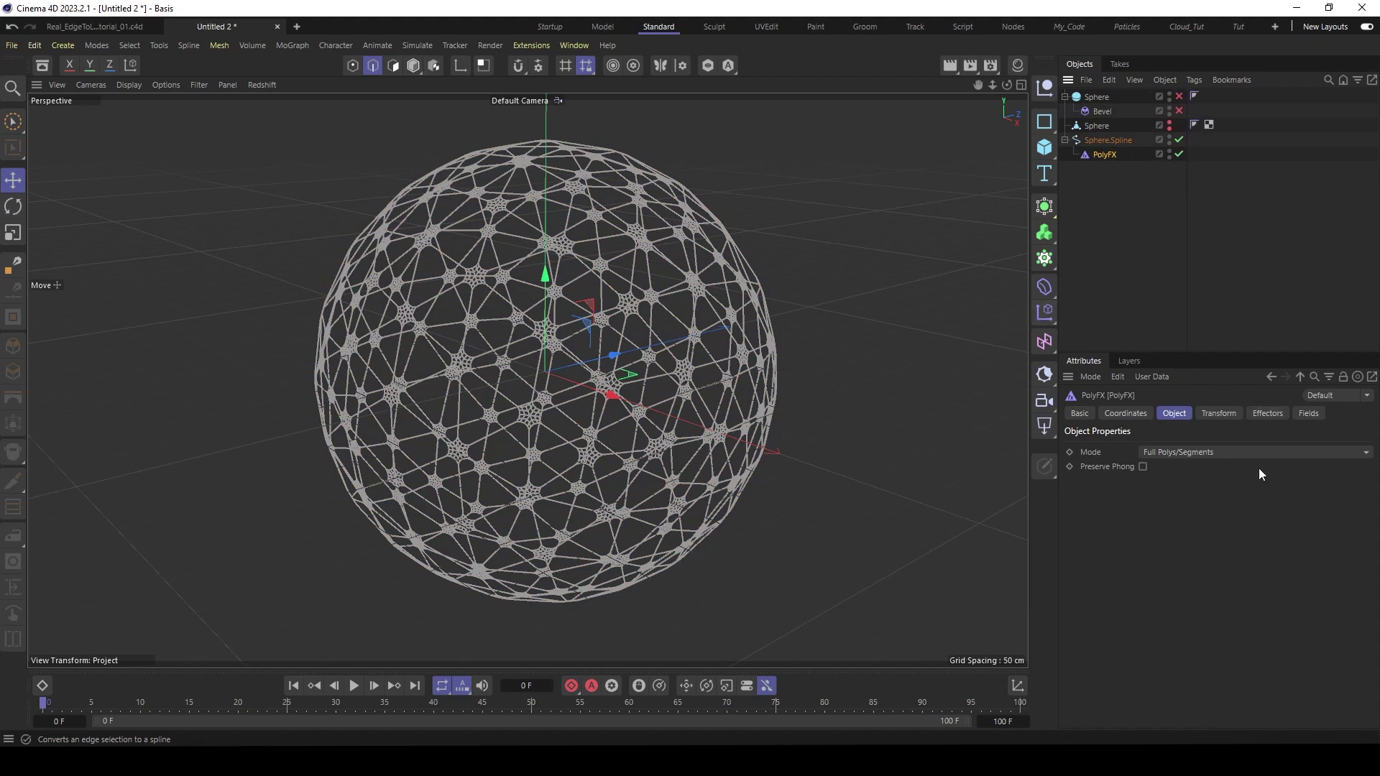
- Add a Plain effector to the PolyFX and place it below PolyFX
{"action": "left_click", "coordinate": [1269, 415]}
{"action": "left_click", "coordinate": [1050, 313]}
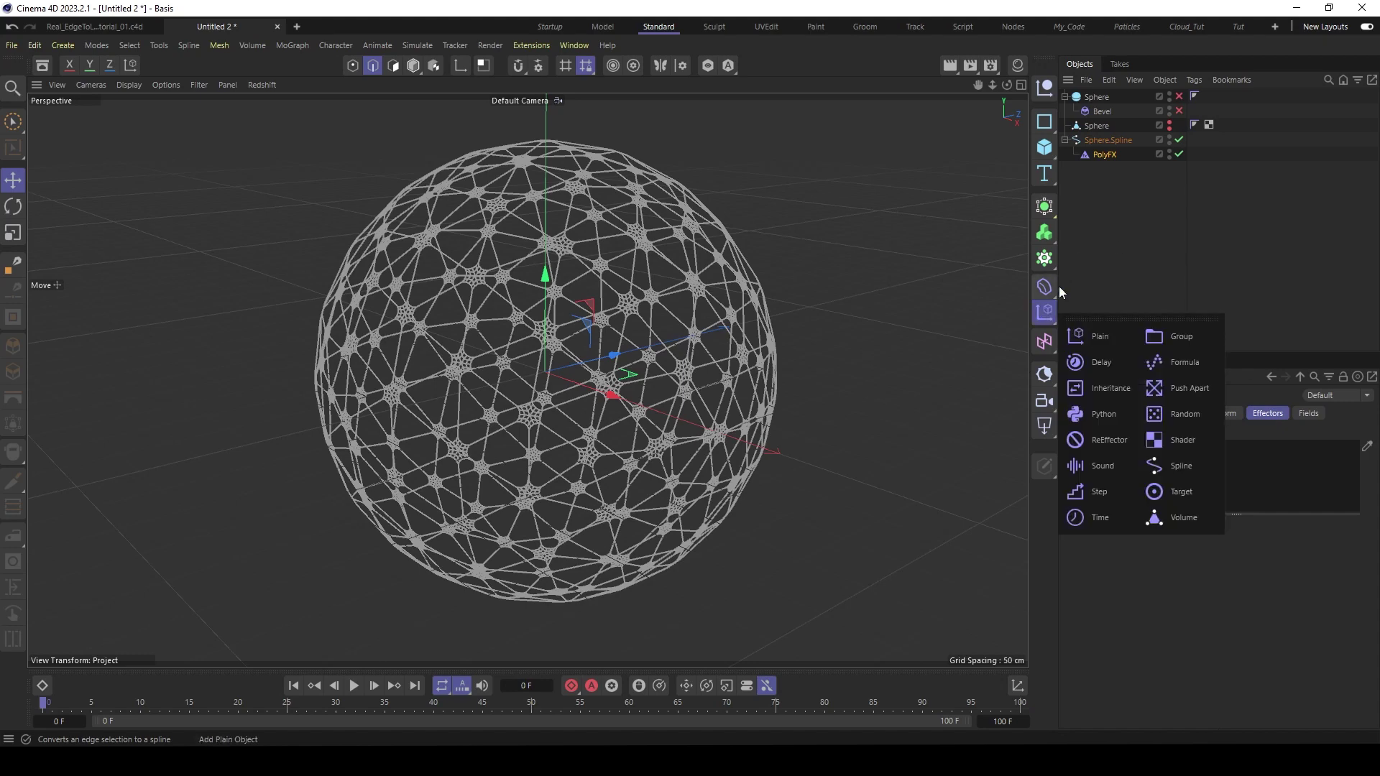
{"action": "left_click", "coordinate": [1098, 335]}
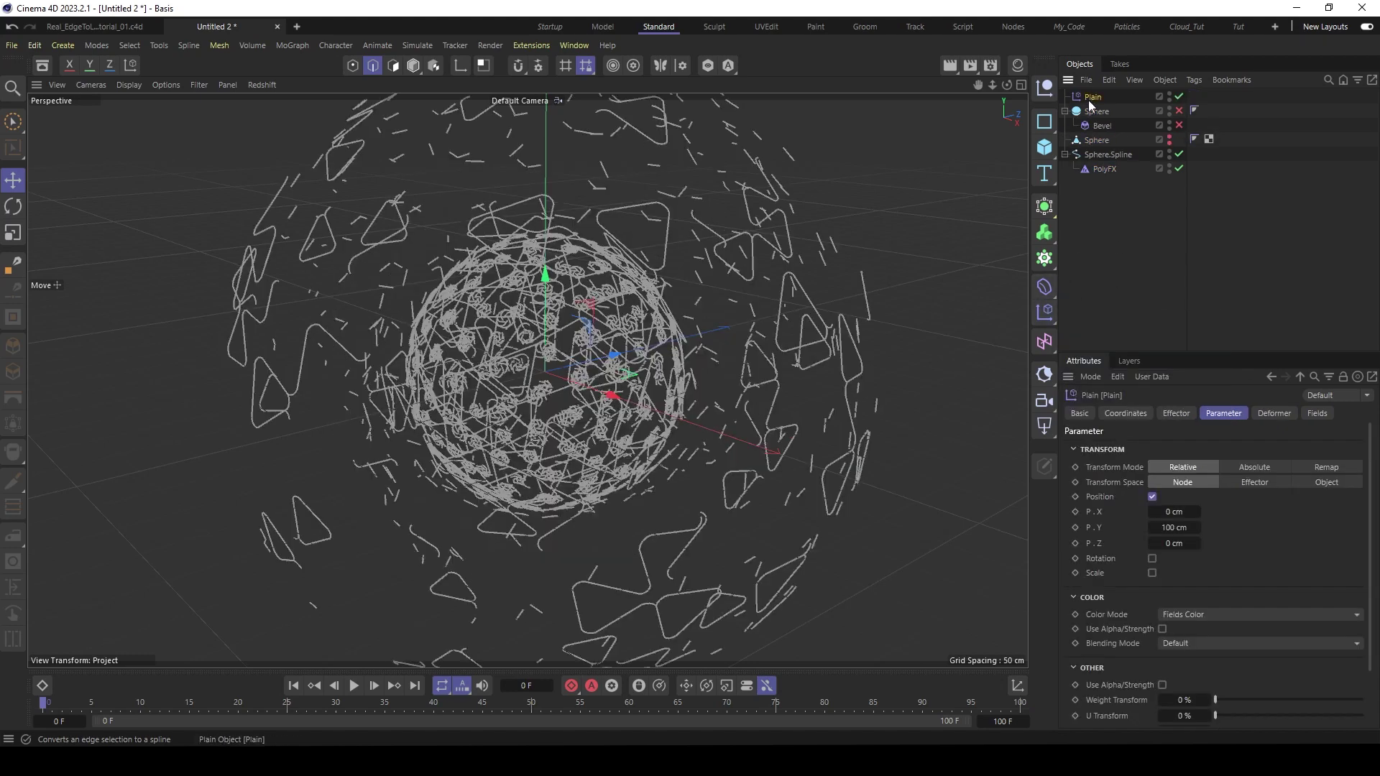
{"action": "left_click_drag", "start_coordinate": [1093, 98], "coordinate": [1084, 190]}
- Turn off Position on the Plain effector and set uniform absolute Scale to -1
{"action": "left_click", "coordinate": [1178, 413]}
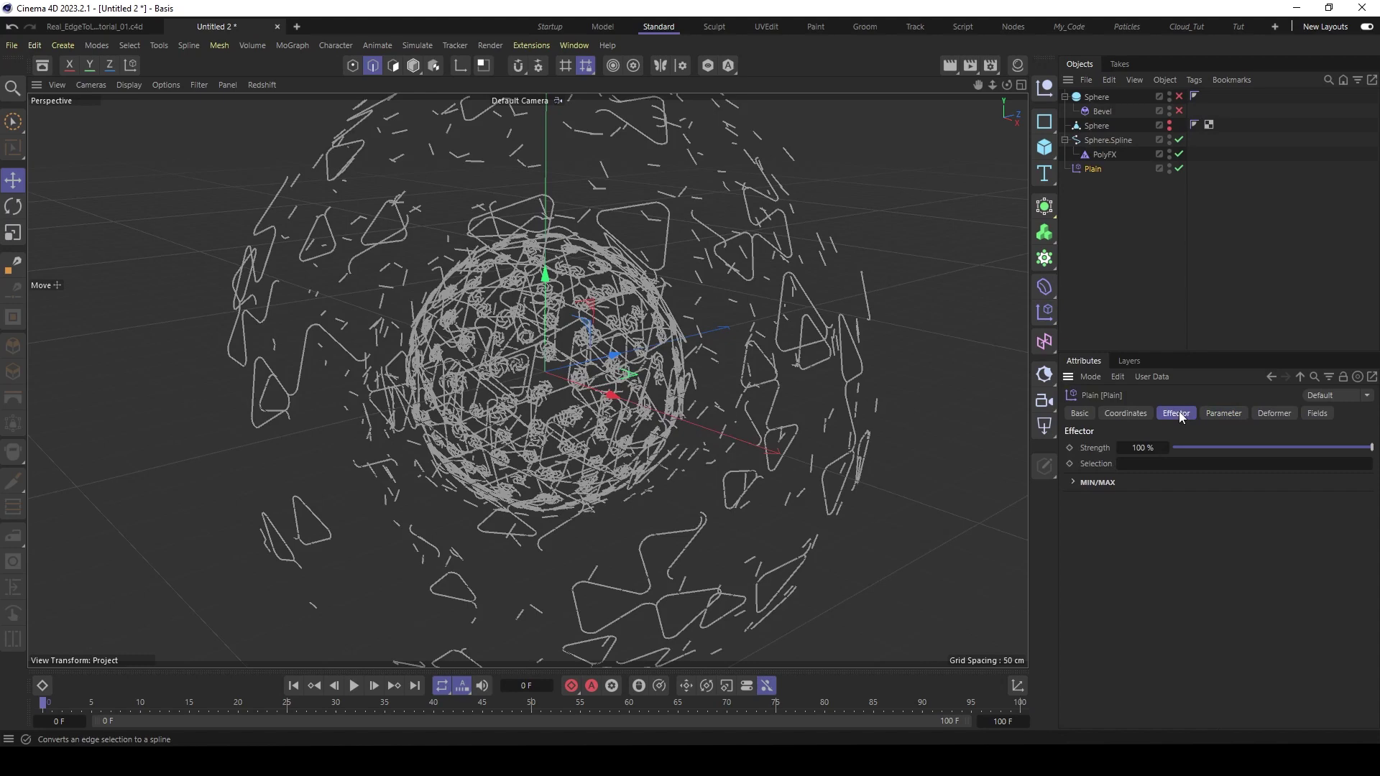
{"action": "left_click", "coordinate": [1231, 412]}
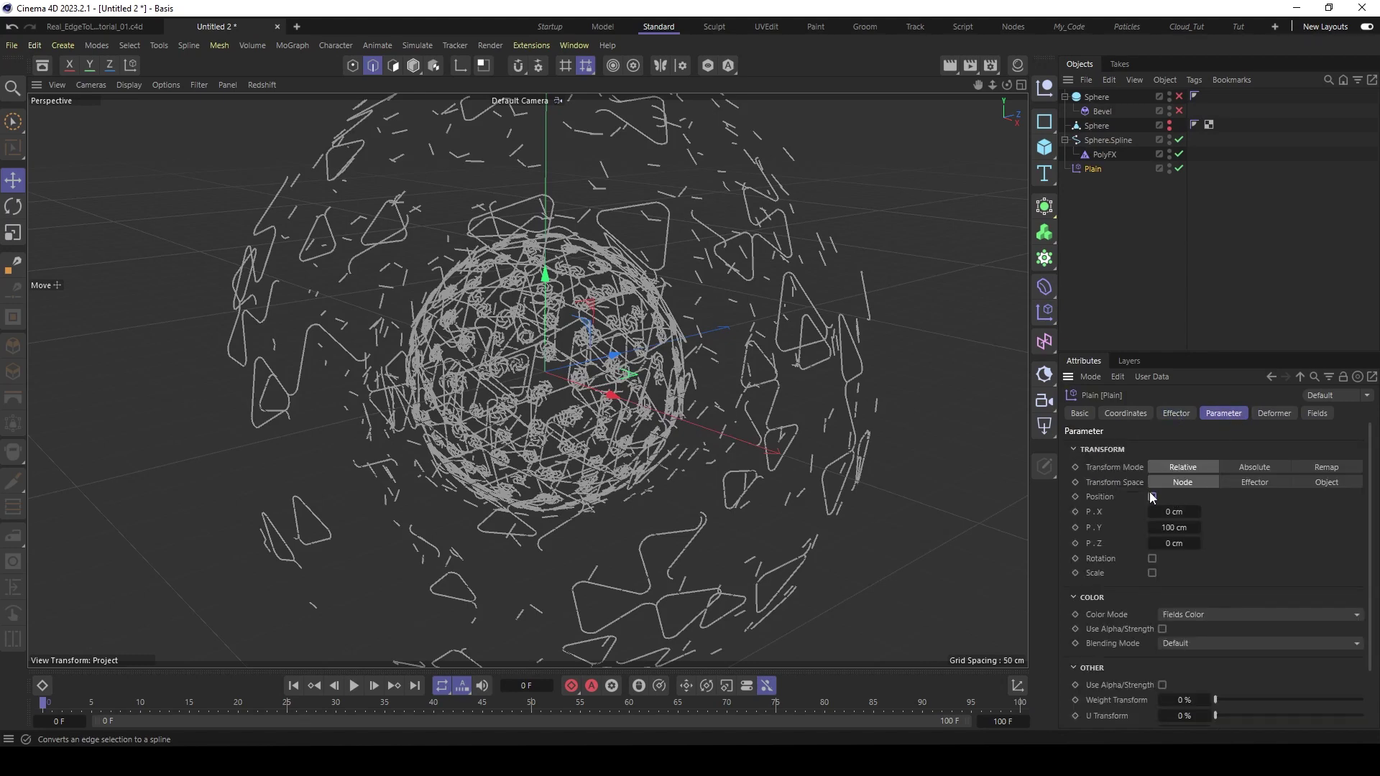
{"action": "left_click", "coordinate": [1152, 496]}
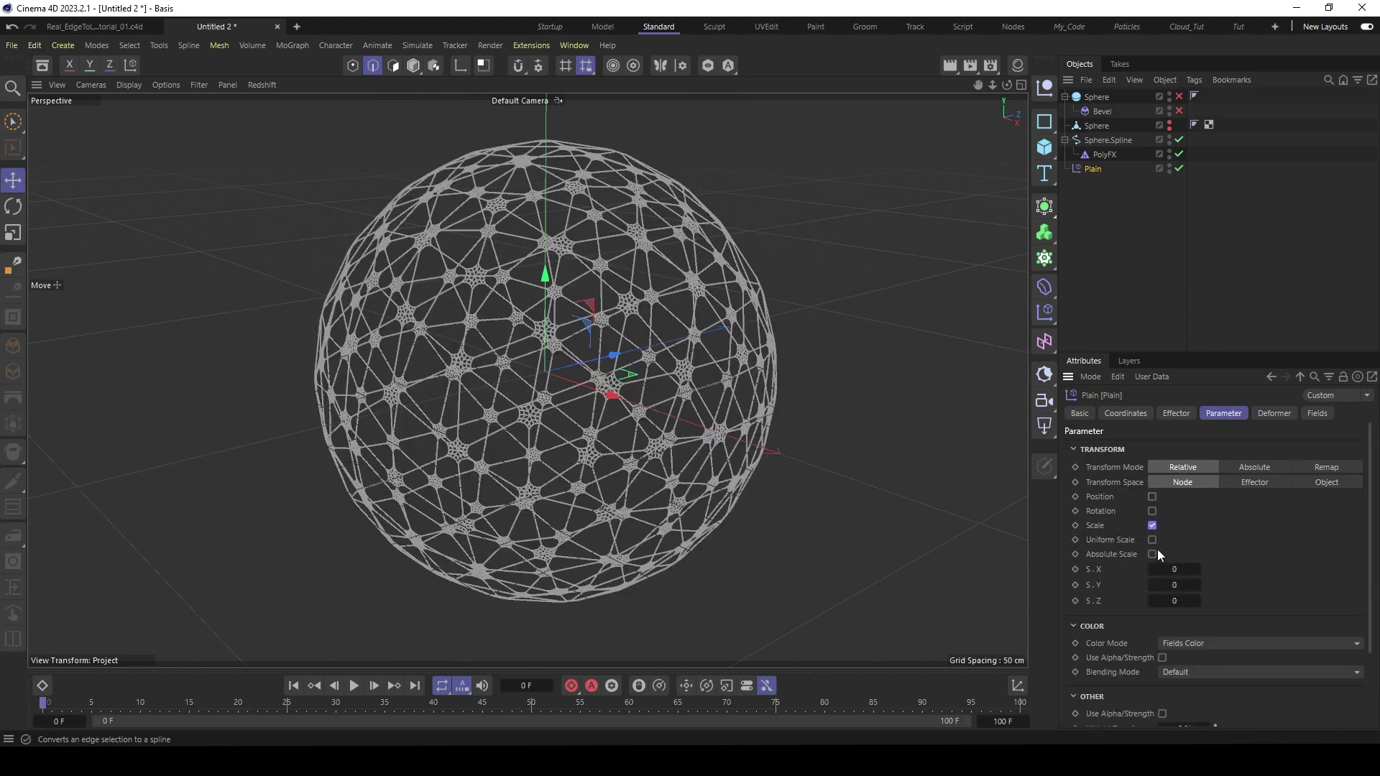
{"action": "left_click", "coordinate": [1152, 541]}
{"action": "double_click", "coordinate": [1174, 570]}
{"action": "type", "text": "-1"}
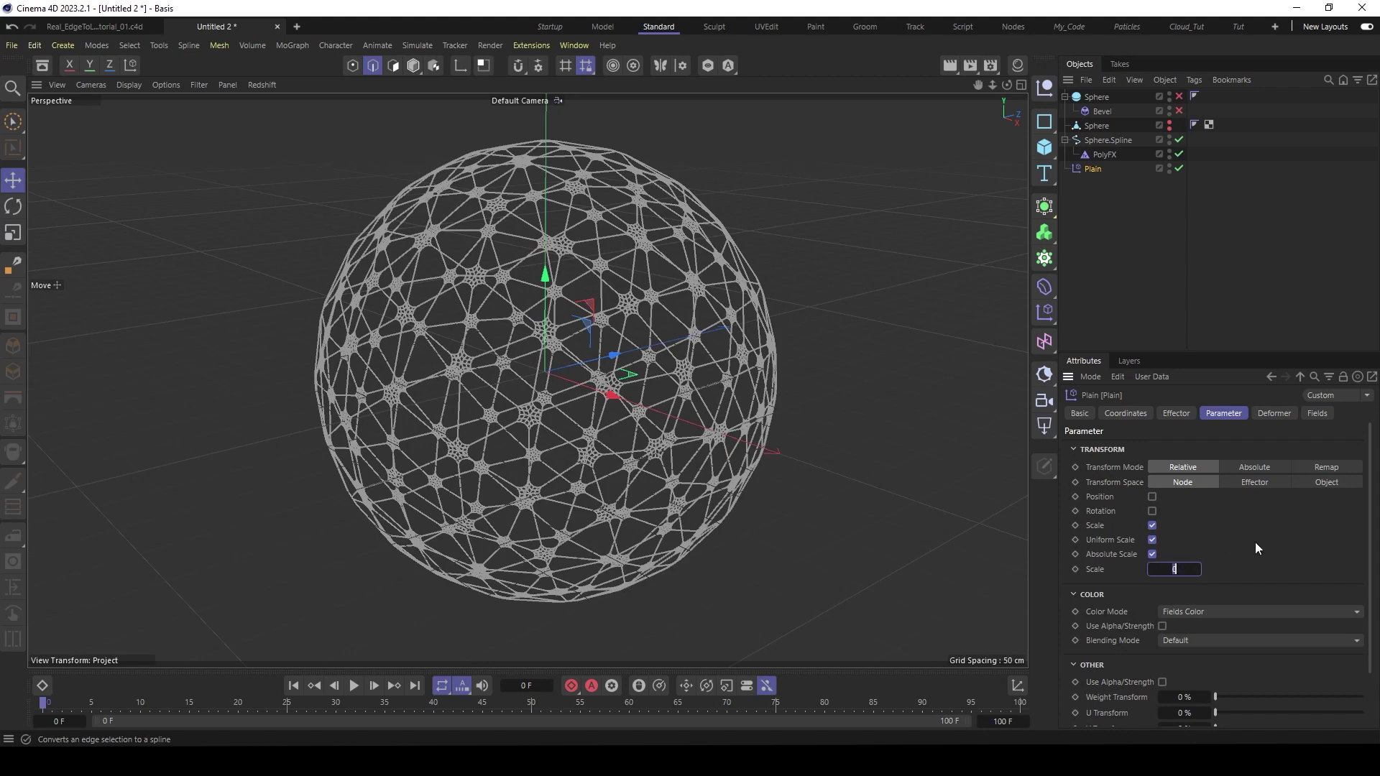
{"action": "key", "text": "Return"}
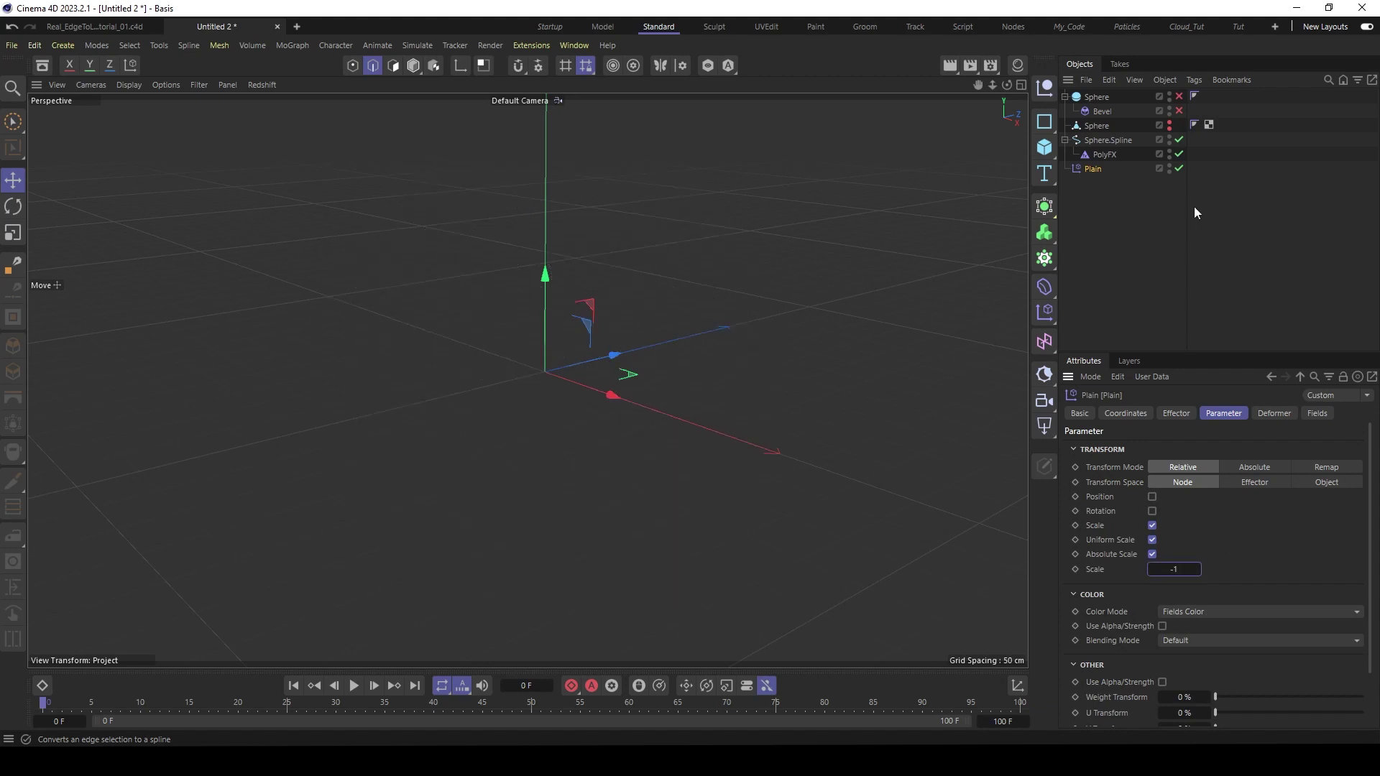
- Add a Linear Field to the Plain effector's Fields list
{"action": "left_click", "coordinate": [1322, 416]}
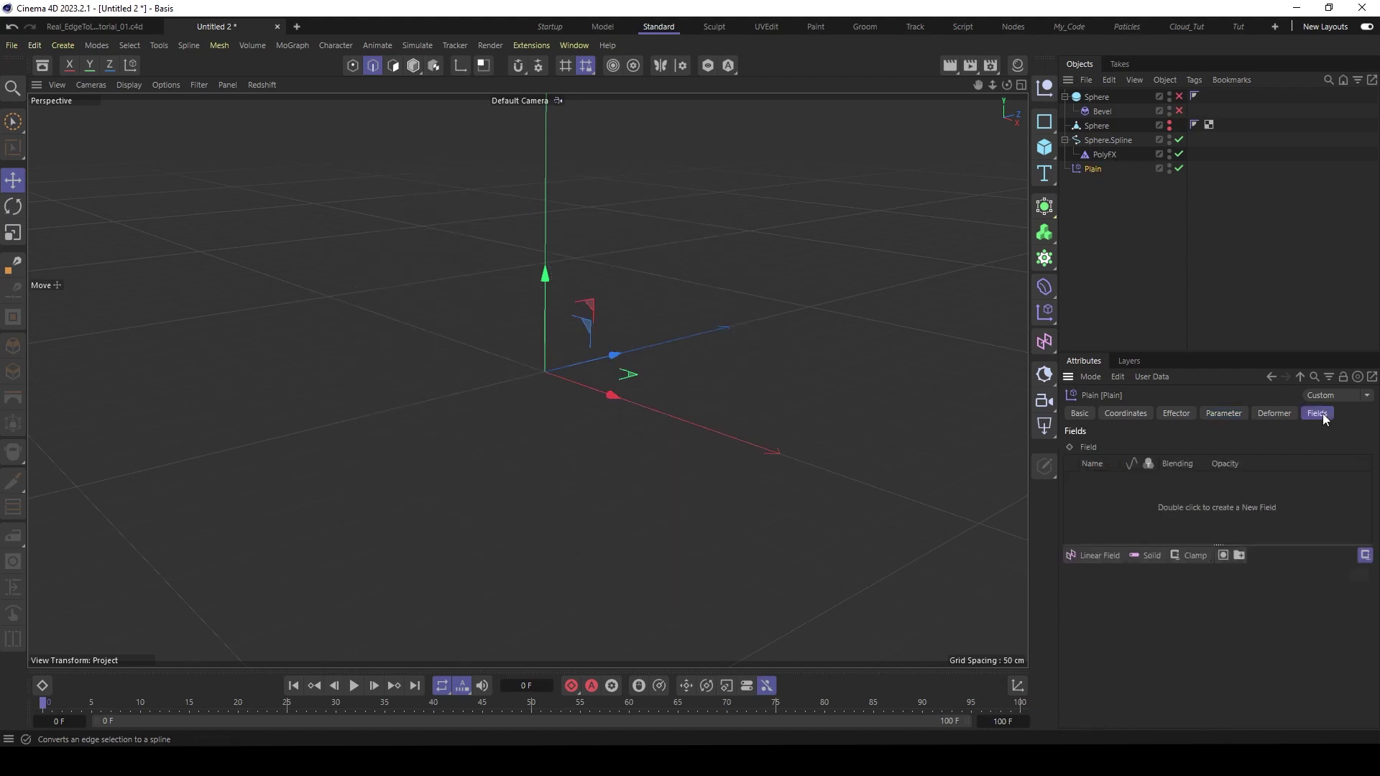
{"action": "left_click", "coordinate": [1091, 556]}
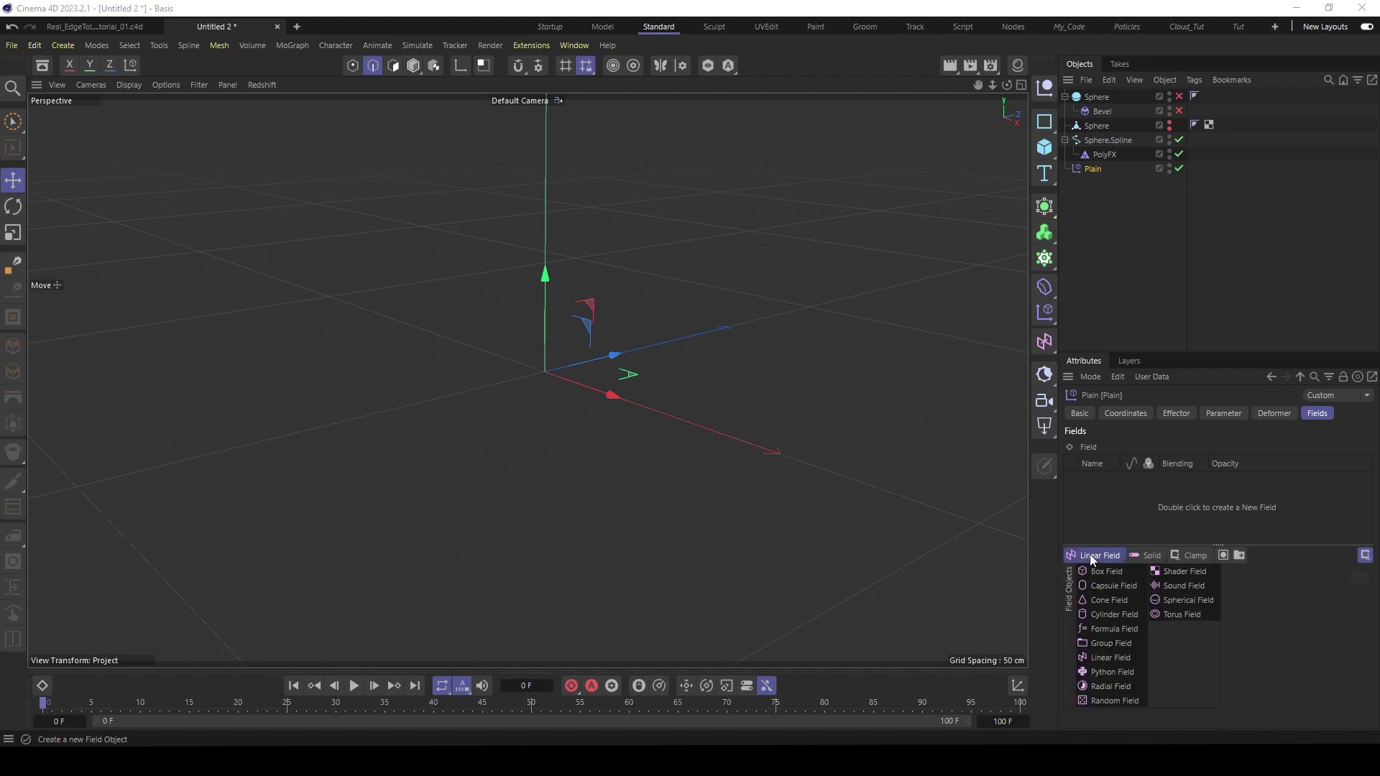
{"action": "left_click", "coordinate": [1111, 657]}
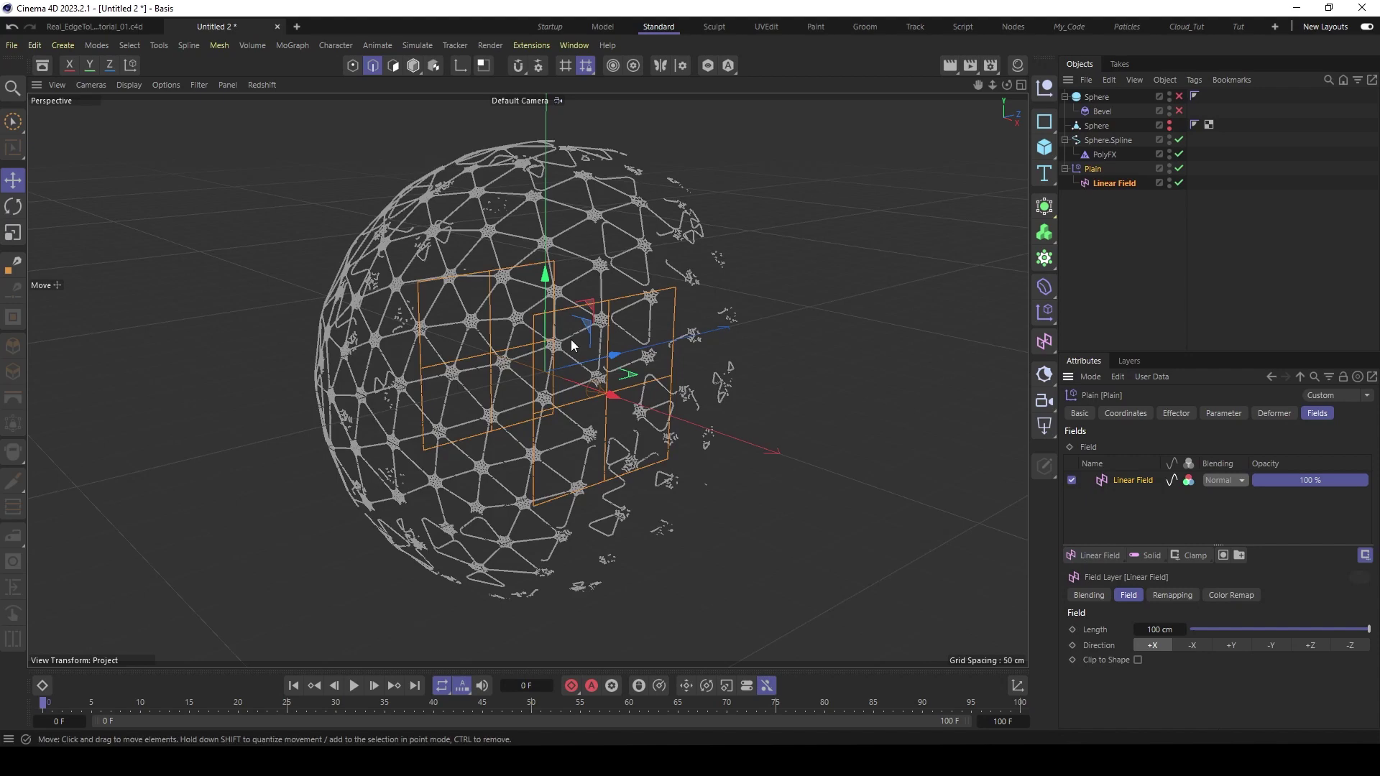
{"action": "left_click_drag", "start_coordinate": [494, 317], "coordinate": [575, 310], "text": "alt"}
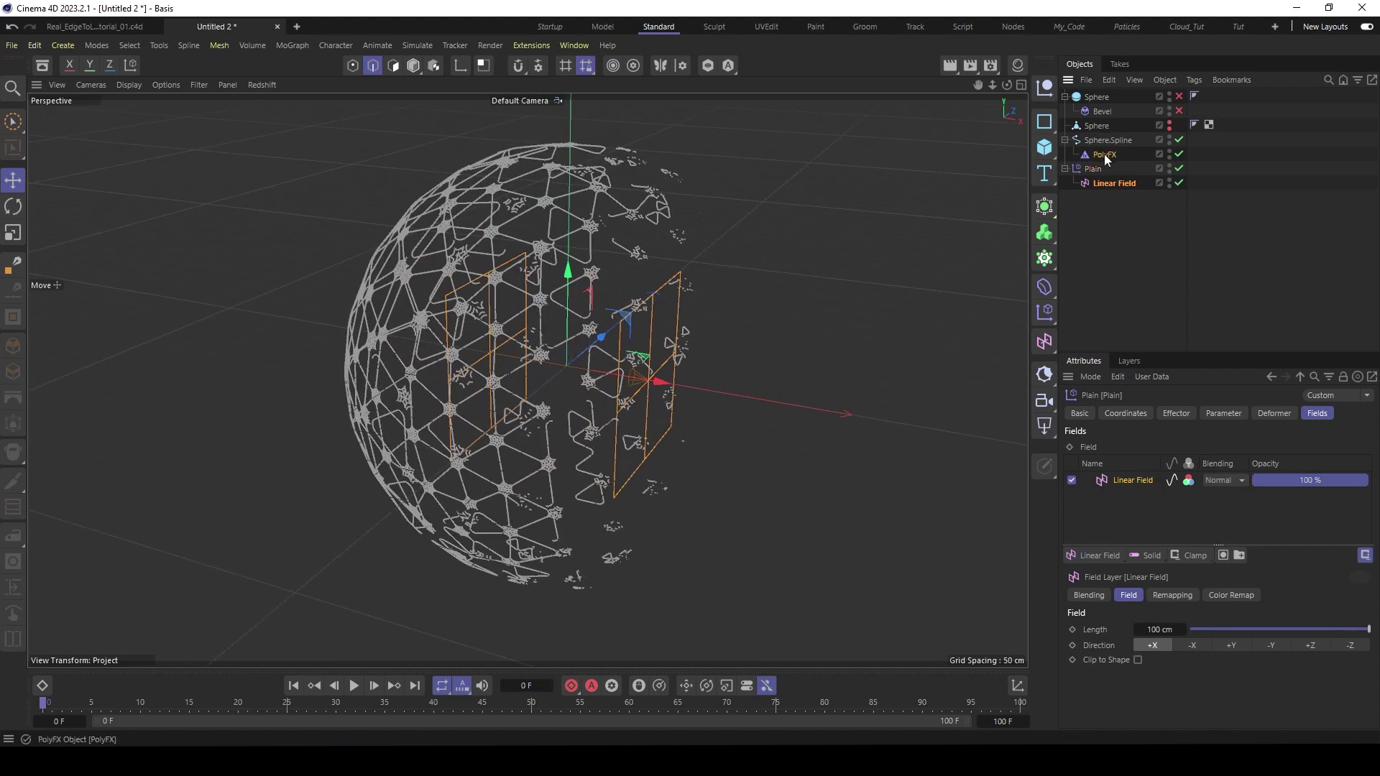
- Set the PolyFX mode to Partial Polys/Splines and slide the field along X
{"action": "left_click", "coordinate": [1104, 154]}
{"action": "left_click", "coordinate": [1178, 416]}
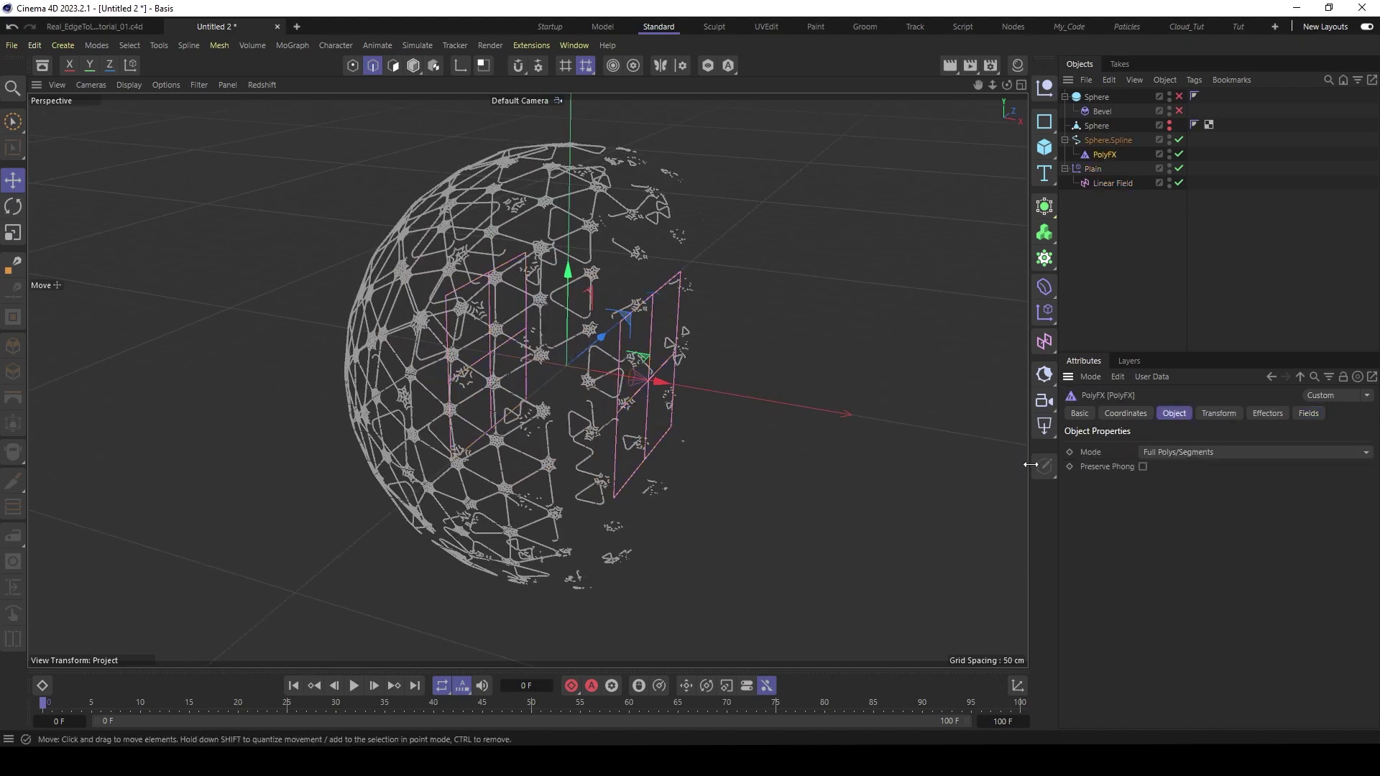
{"action": "left_click", "coordinate": [1192, 453]}
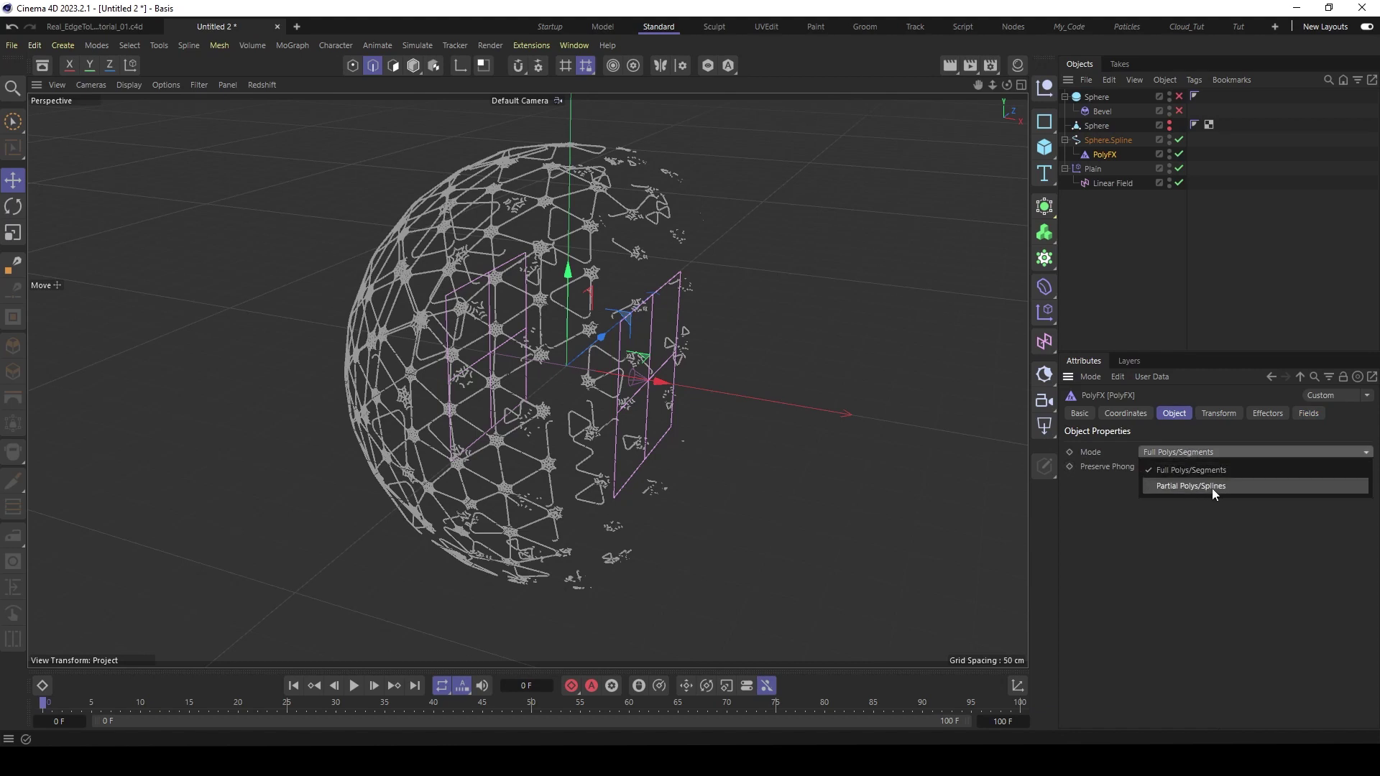
{"action": "left_click", "coordinate": [1209, 486]}
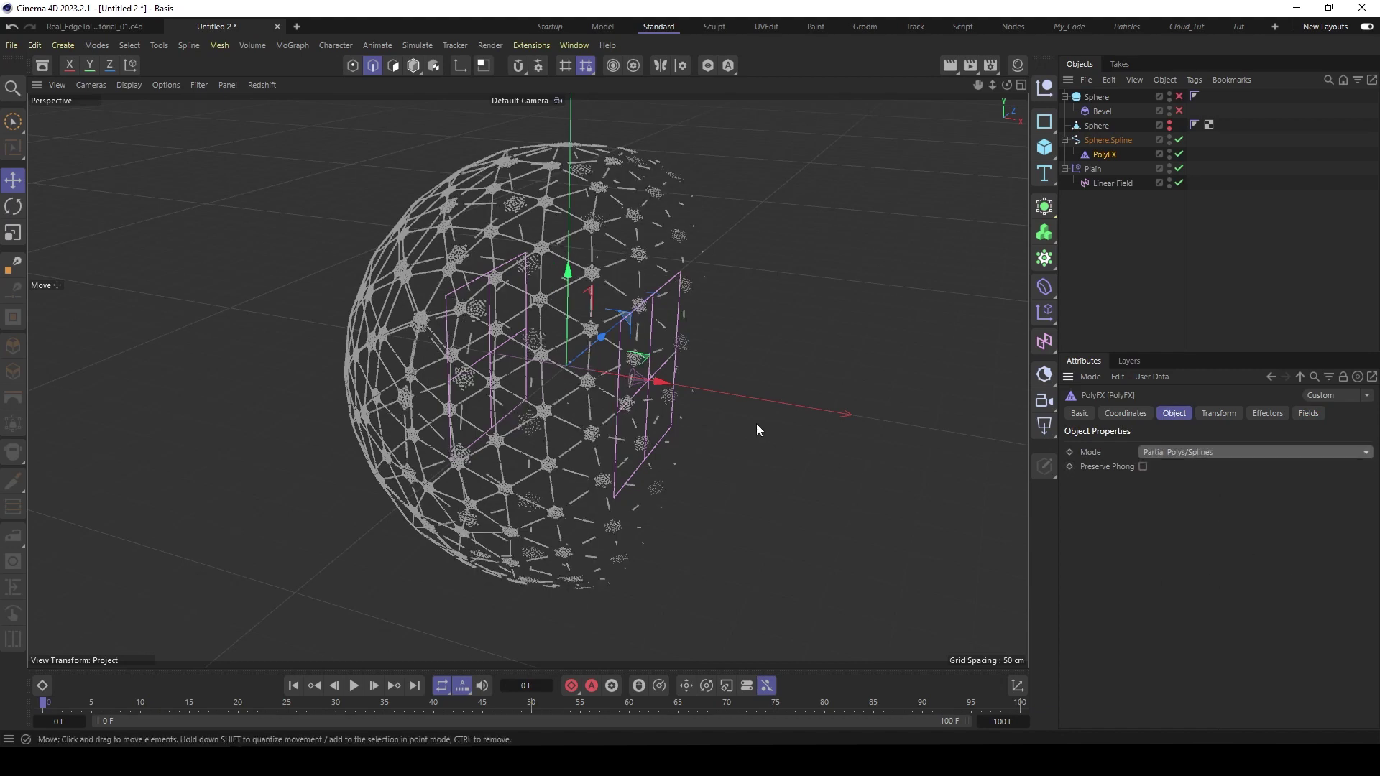
{"action": "scroll", "coordinate": [619, 392], "scroll_direction": "up", "scroll_amount": 5}
{"action": "scroll", "coordinate": [609, 360], "scroll_direction": "up", "scroll_amount": 2}
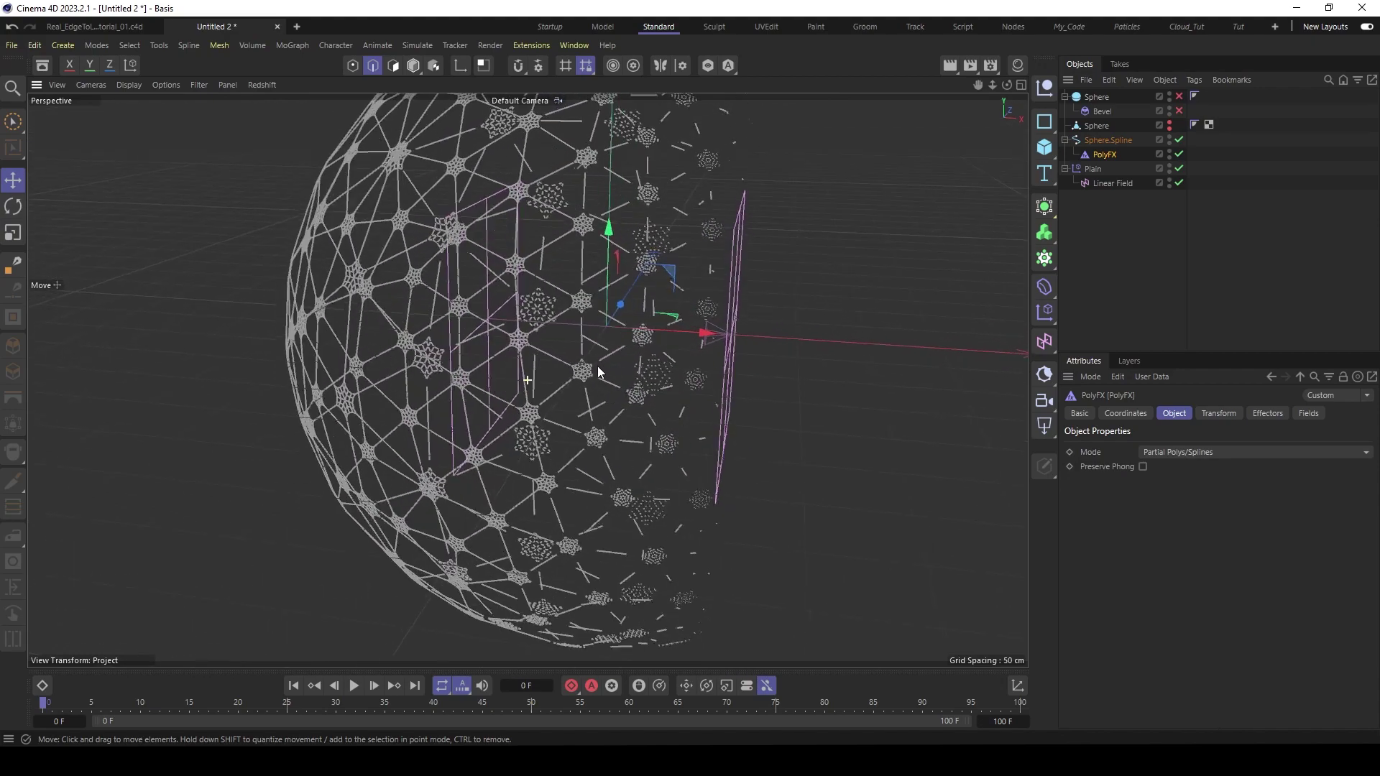
{"action": "left_click_drag", "start_coordinate": [696, 331], "coordinate": [576, 369]}
{"action": "left_click", "coordinate": [1113, 183]}
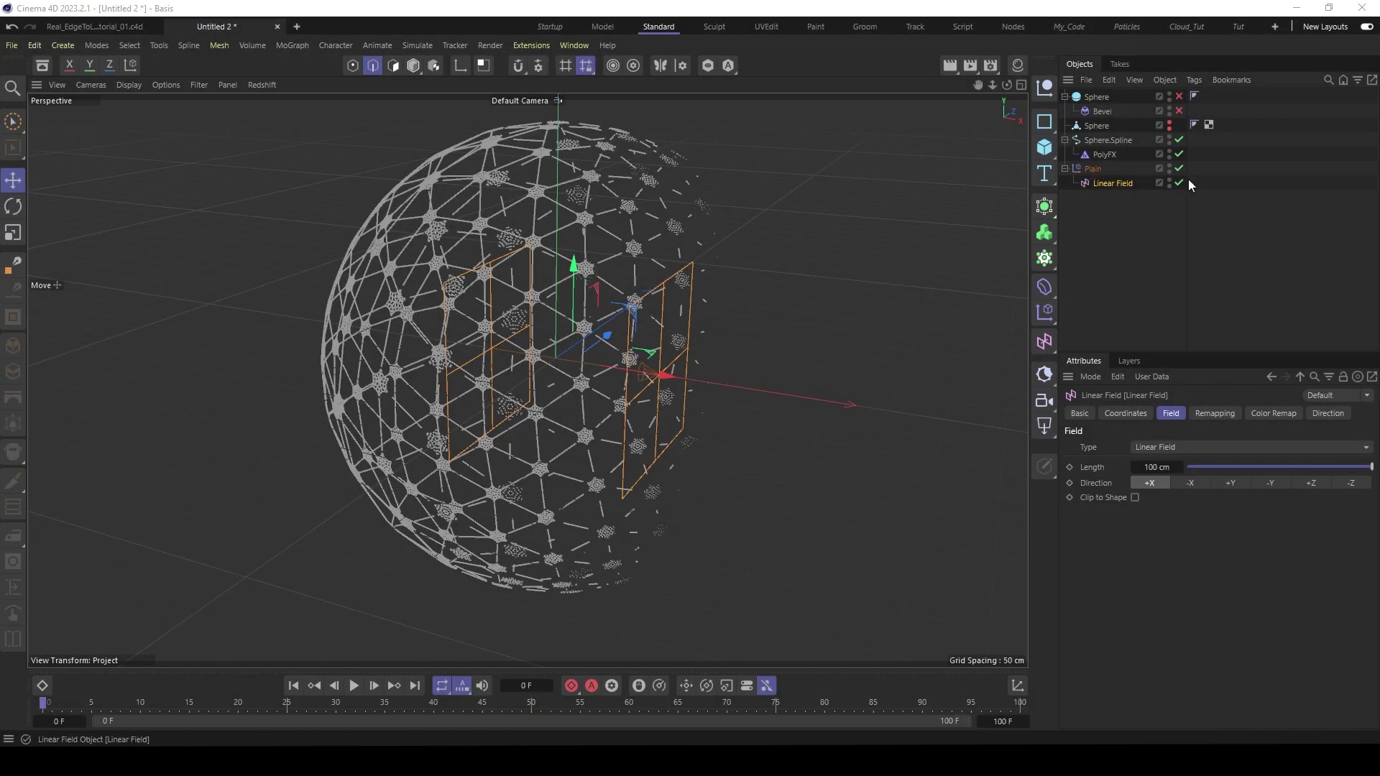
- Delete the polygon copy and Sphere.Spline, keep PolyFX at top level, and re-enable Sphere
{"action": "left_click", "coordinate": [1097, 128]}
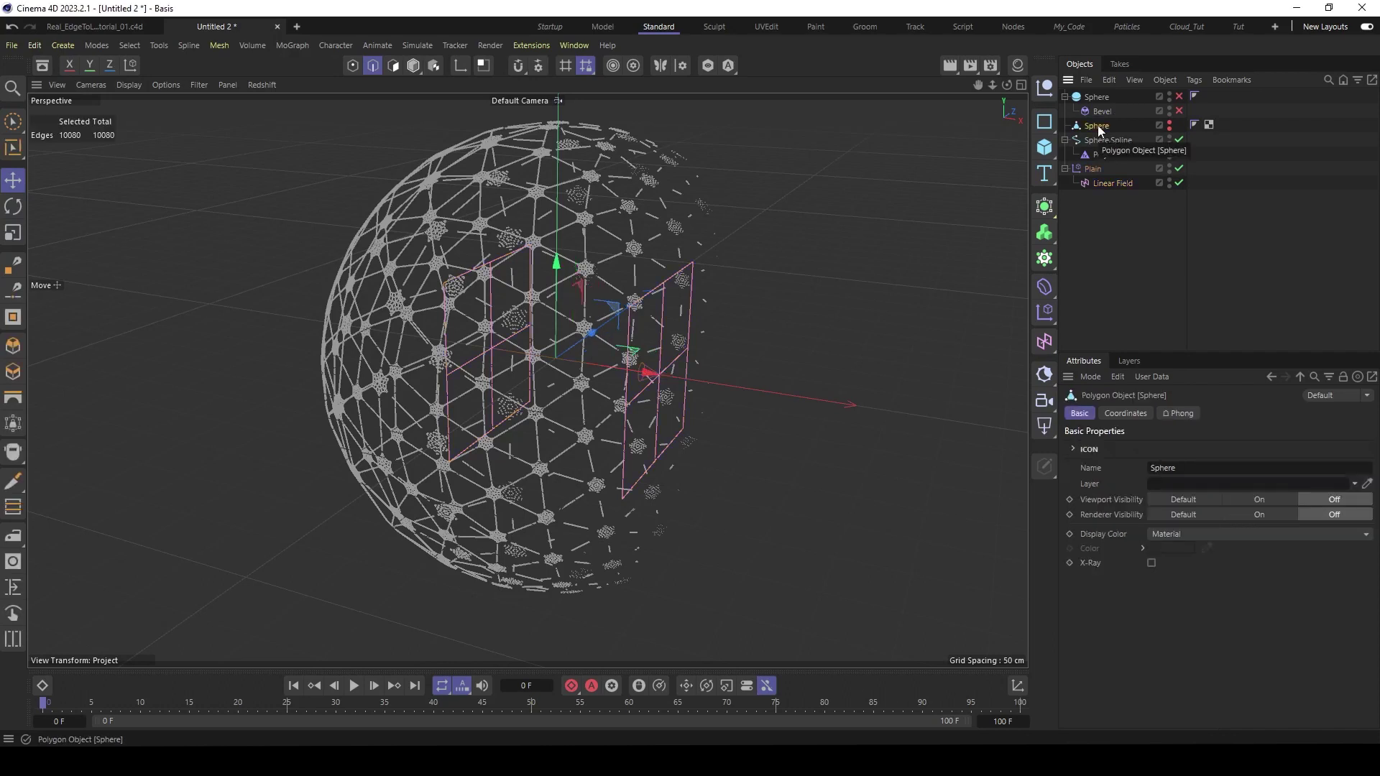
{"action": "key", "text": "Delete"}
{"action": "left_click", "coordinate": [1124, 124]}
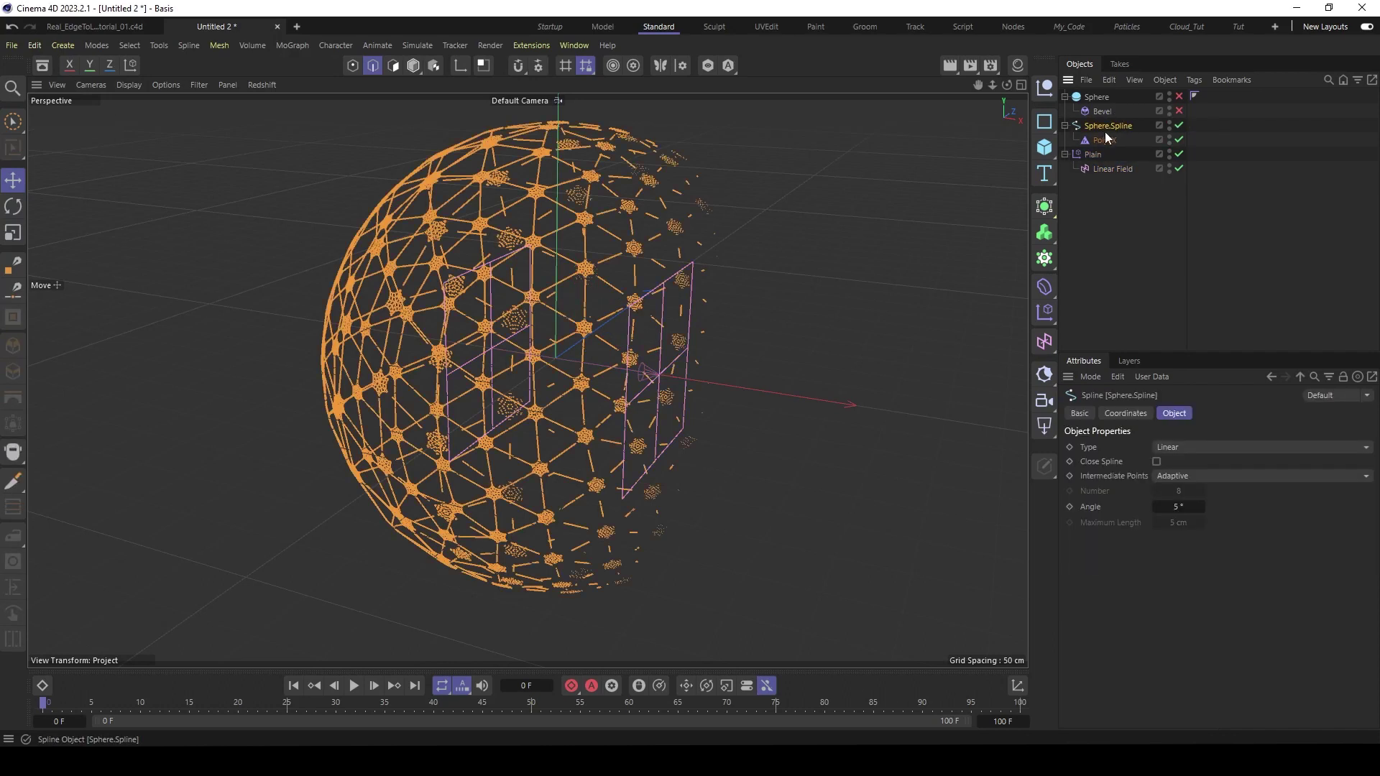
{"action": "left_click", "coordinate": [1112, 141]}
{"action": "left_click_drag", "start_coordinate": [1094, 142], "coordinate": [1082, 147]}
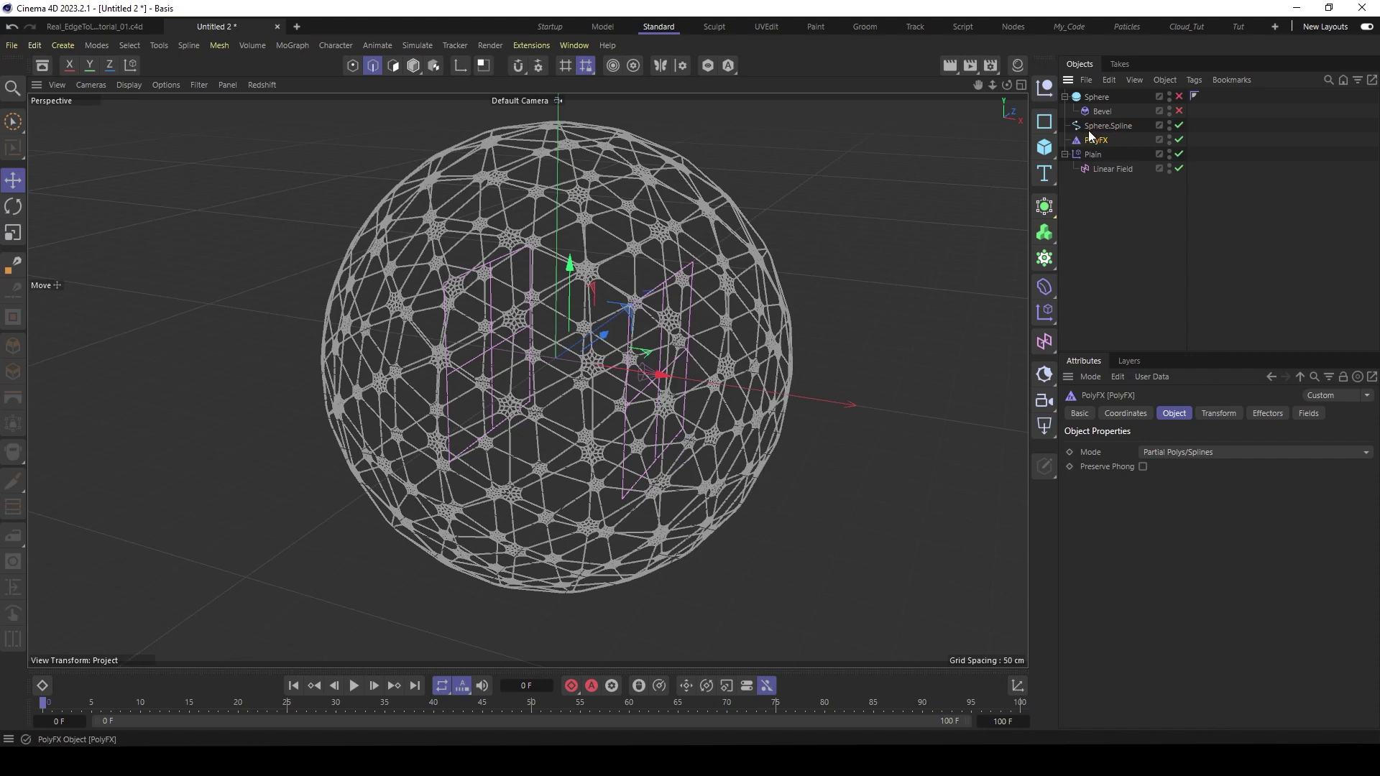
{"action": "left_click", "coordinate": [1104, 127]}
{"action": "key", "text": "Delete"}
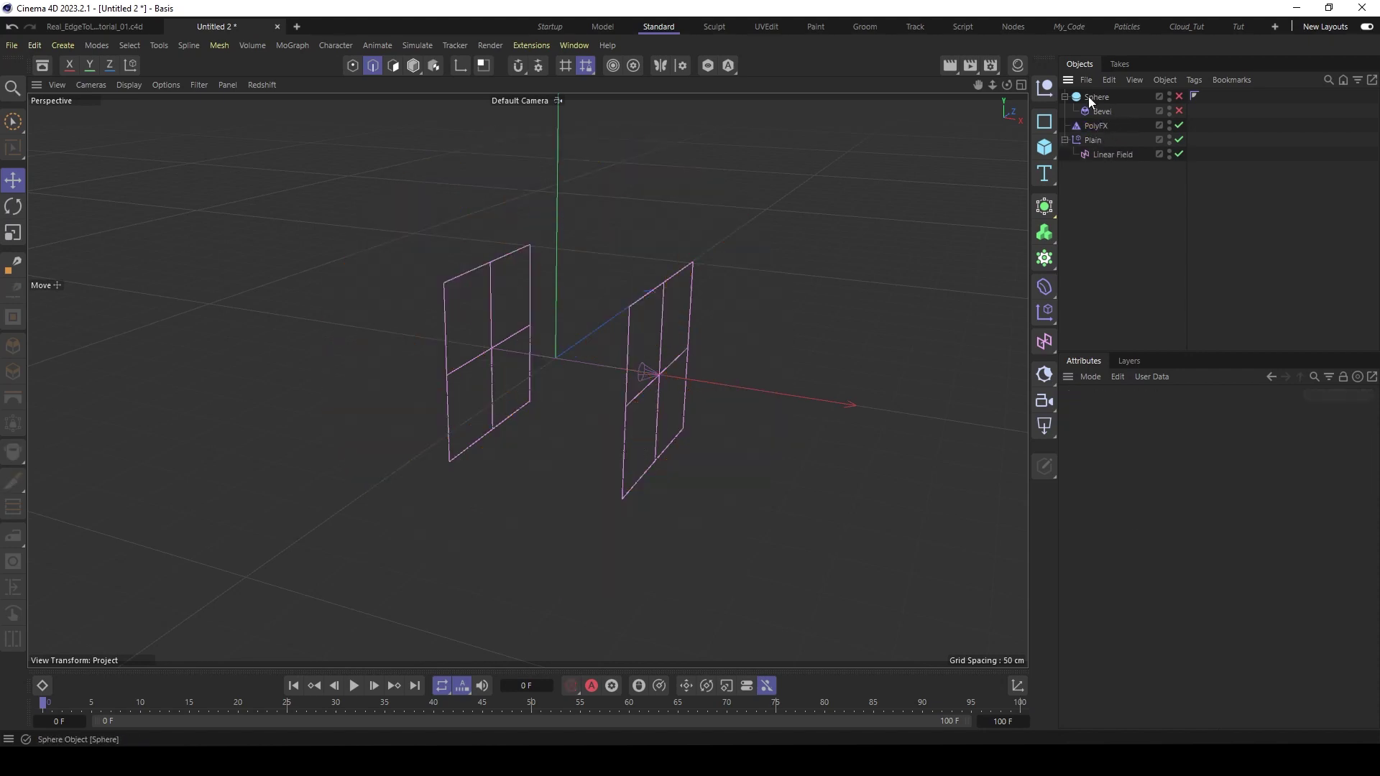
{"action": "left_click", "coordinate": [1097, 97]}
{"action": "left_click", "coordinate": [1179, 97]}
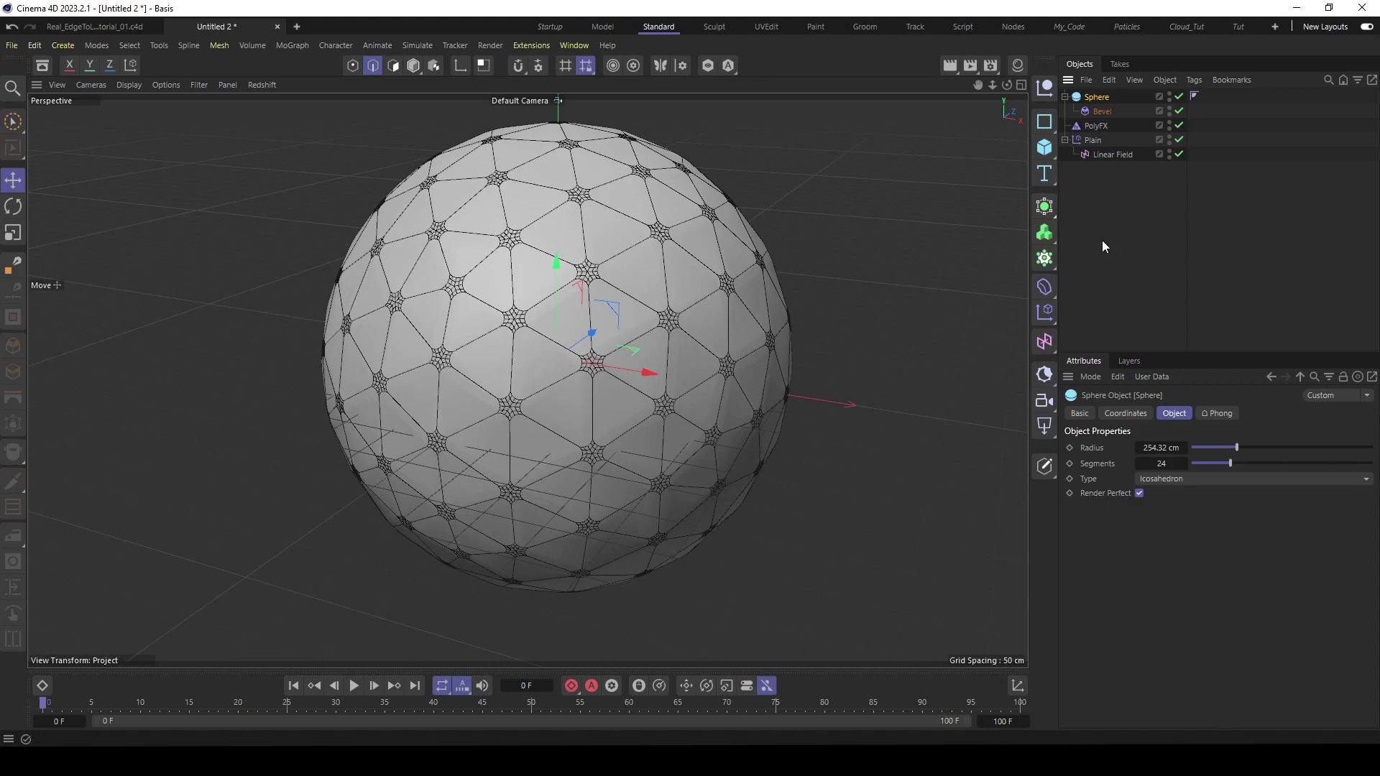
- Add an Object Group via the 'group' command search and open its node graph
{"action": "key", "text": "shift+c"}
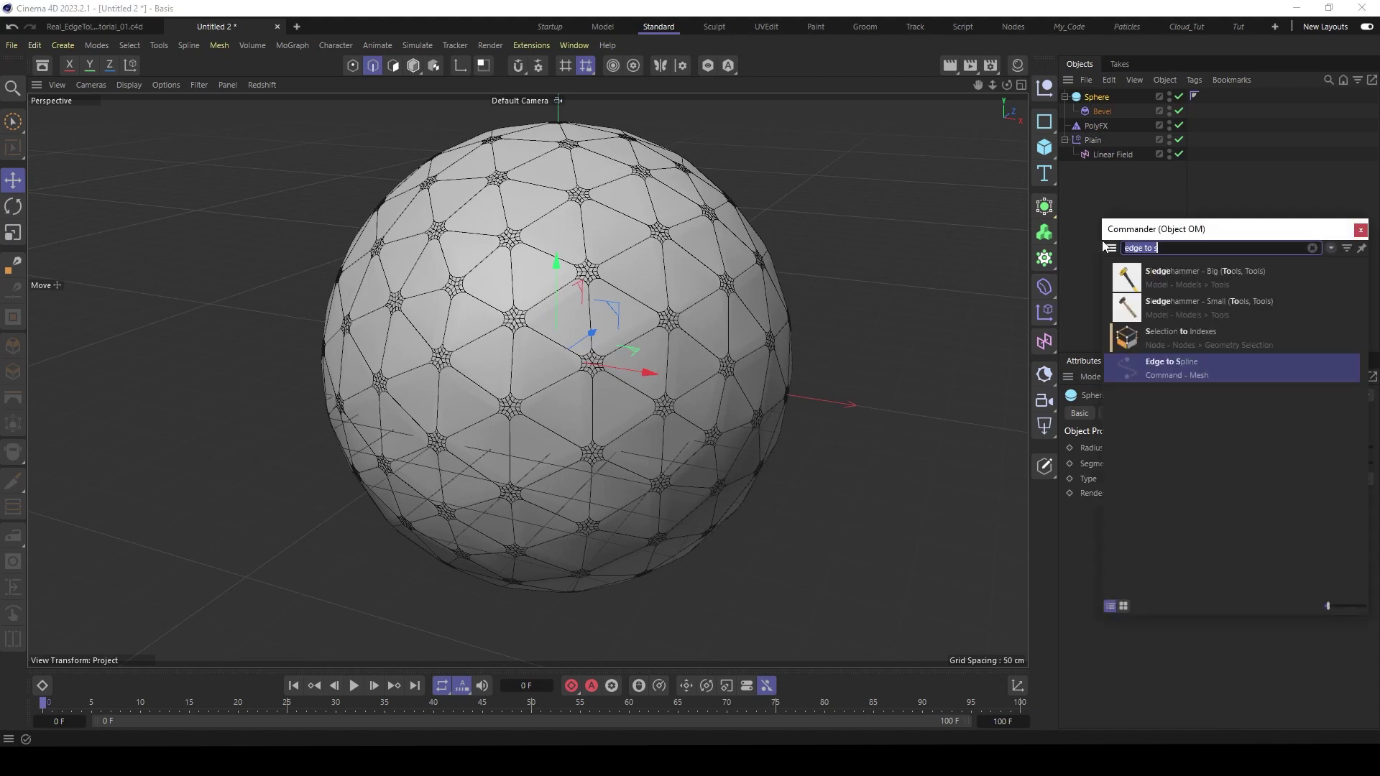
{"action": "type", "text": "group"}
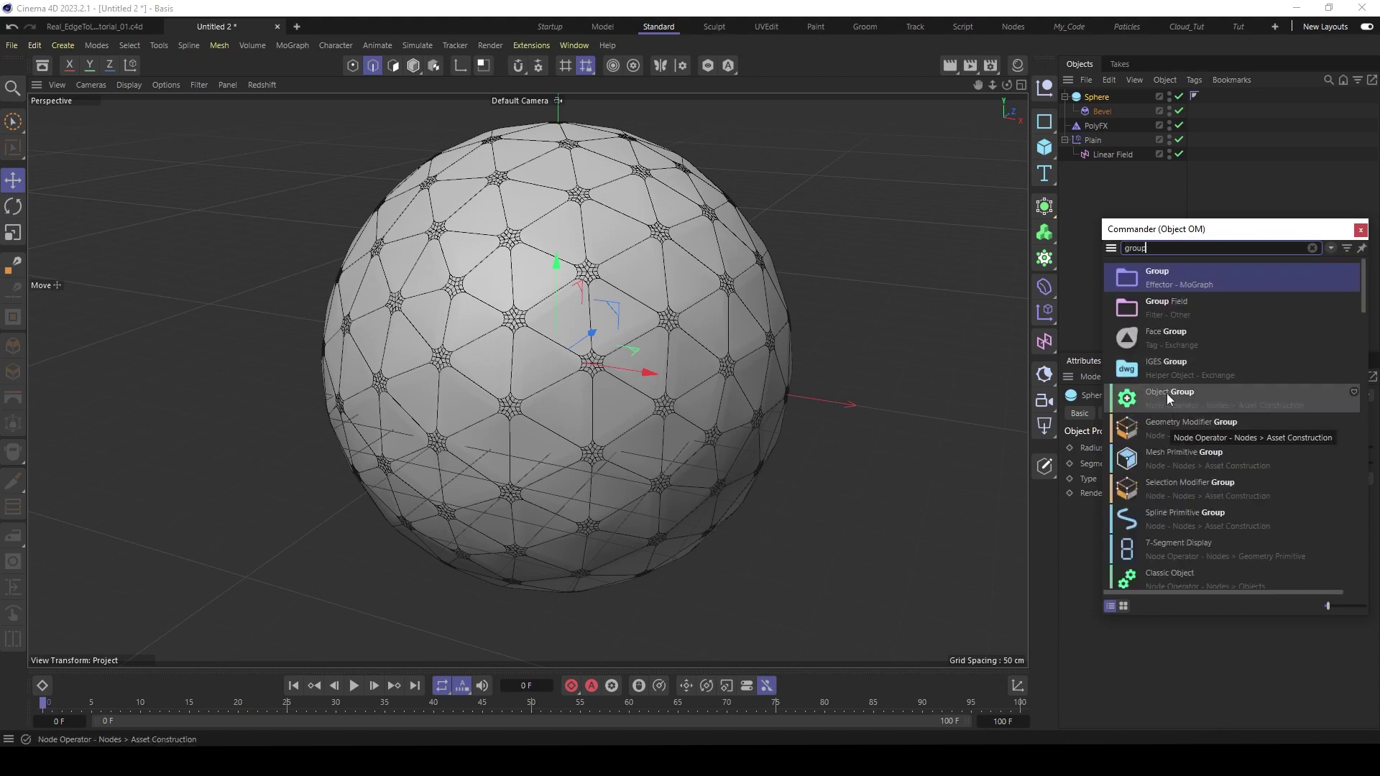
{"action": "left_click", "coordinate": [1167, 394]}
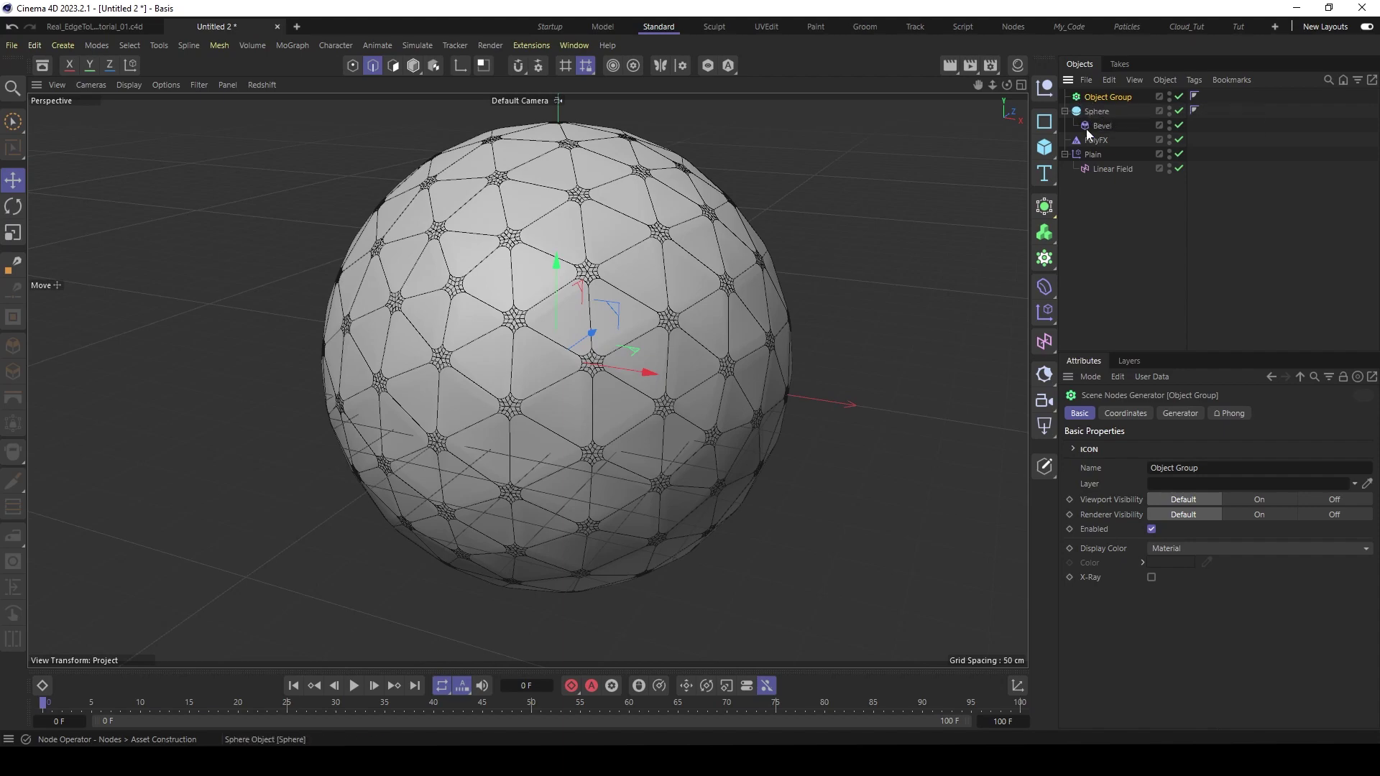
{"action": "double_click", "coordinate": [1078, 97]}
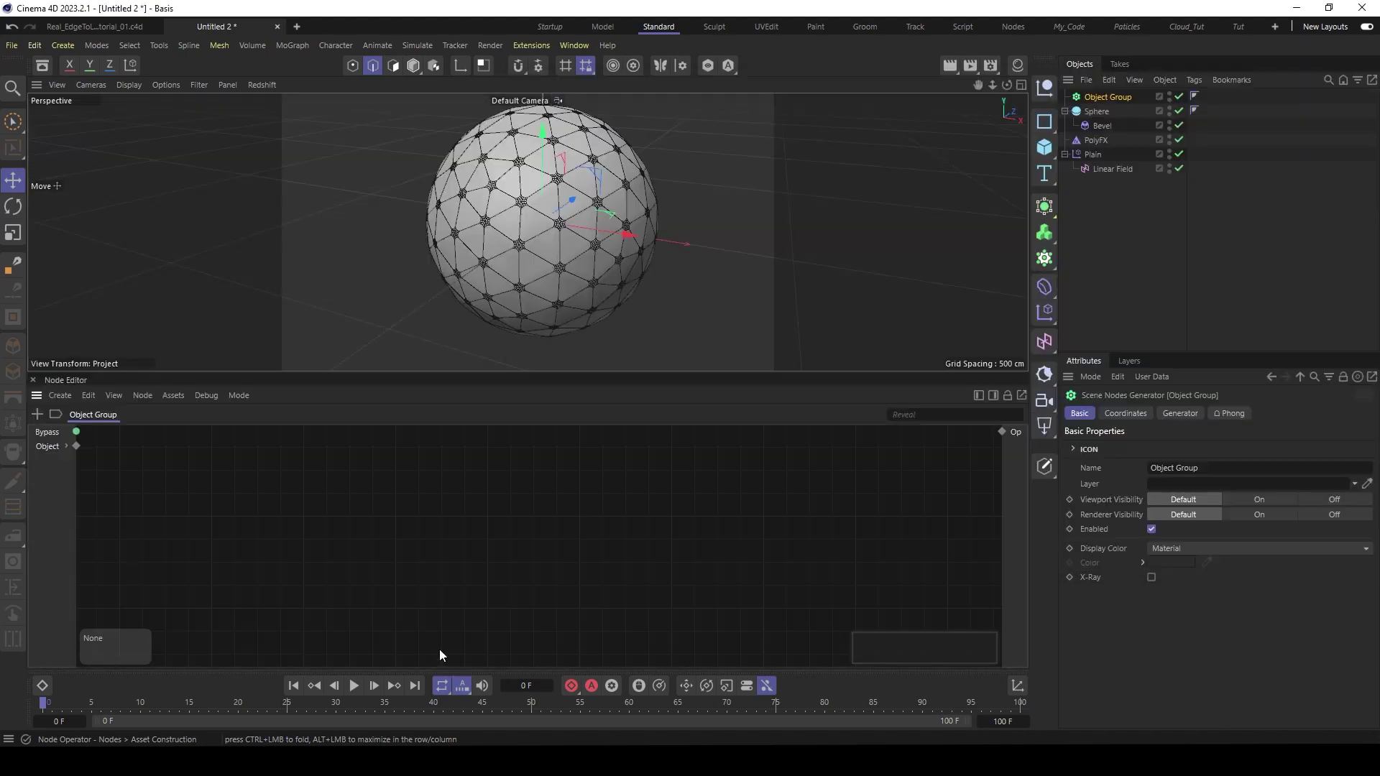
- Add a Children Op node fed by the Object input and a new Children group input
{"action": "left_click_drag", "start_coordinate": [486, 372], "coordinate": [518, 300]}
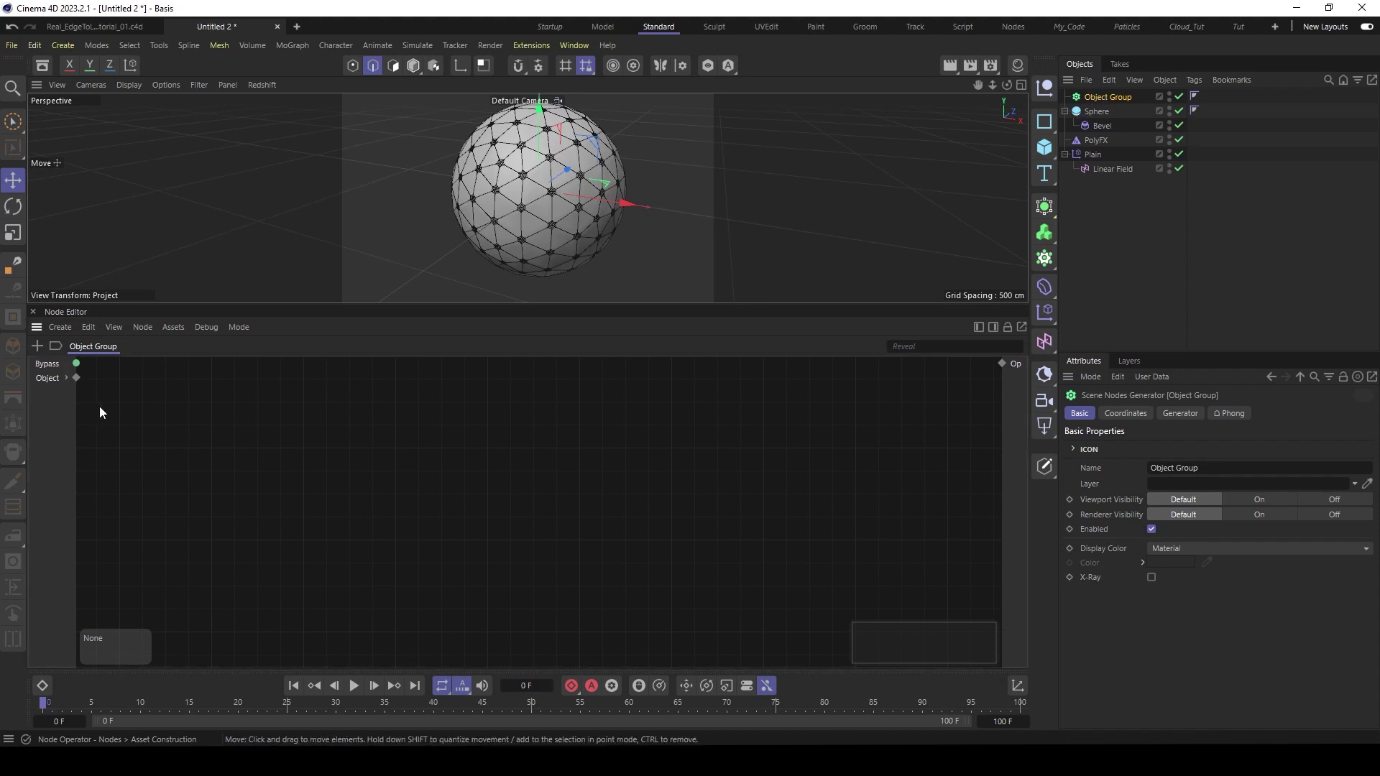
{"action": "double_click", "coordinate": [134, 430]}
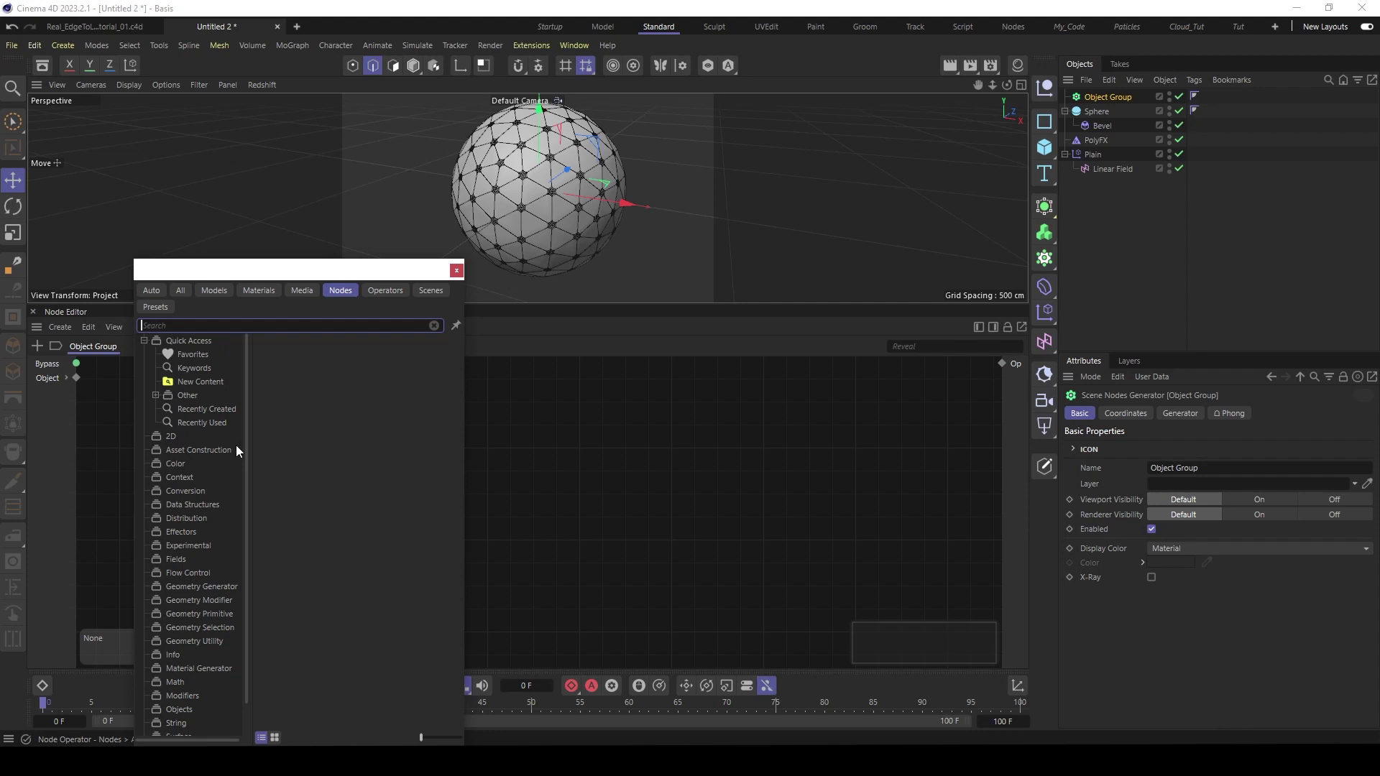
{"action": "type", "text": "chil"}
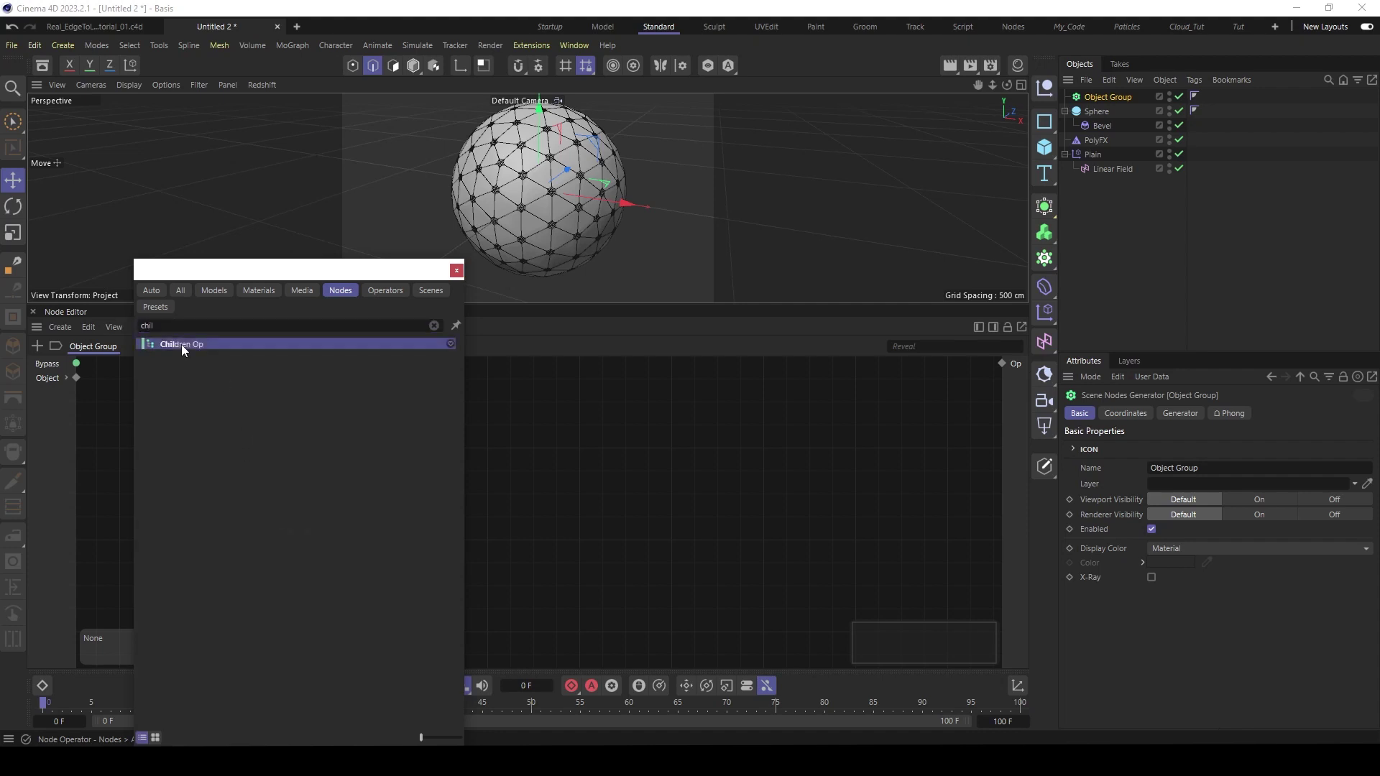
{"action": "left_click", "coordinate": [181, 344]}
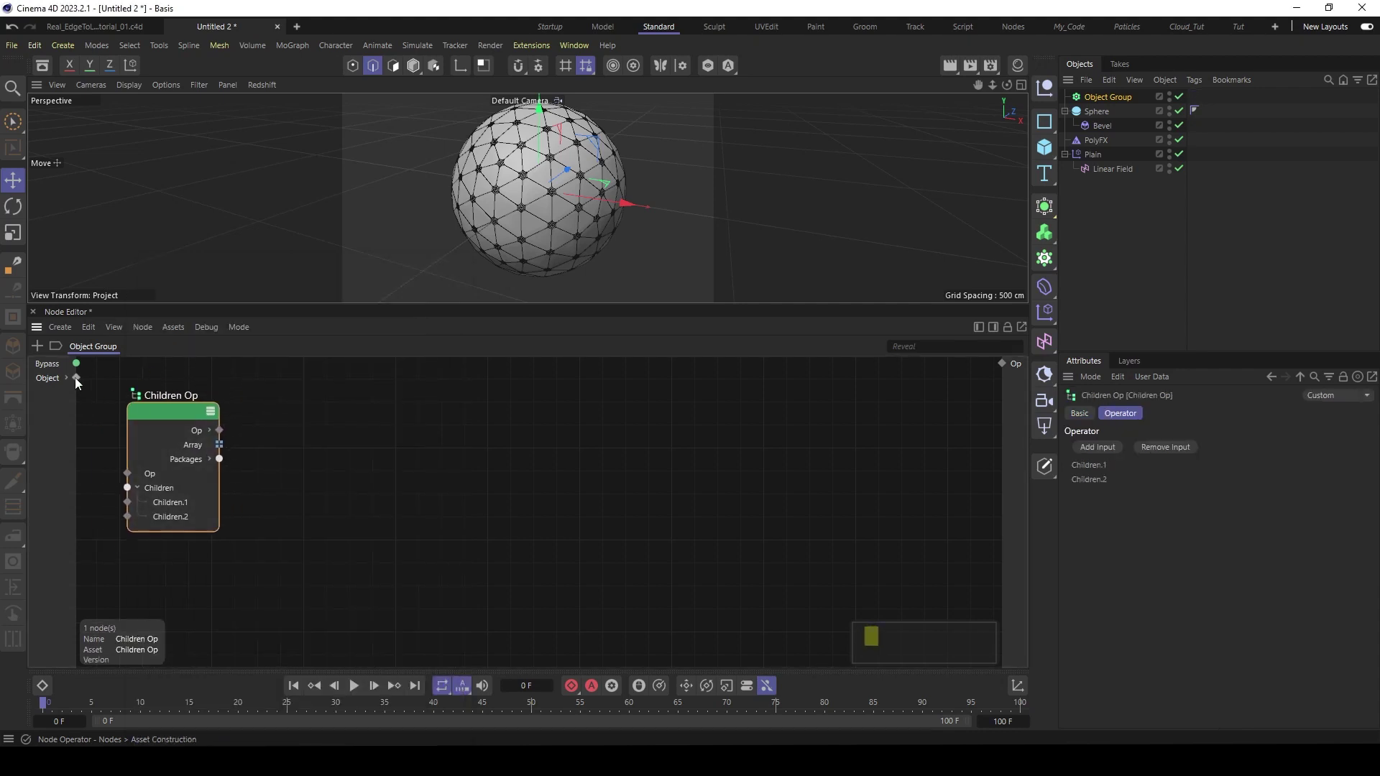
{"action": "left_click_drag", "start_coordinate": [75, 378], "coordinate": [127, 473]}
{"action": "left_click_drag", "start_coordinate": [154, 409], "coordinate": [188, 396]}
{"action": "left_click_drag", "start_coordinate": [162, 473], "coordinate": [62, 409]}
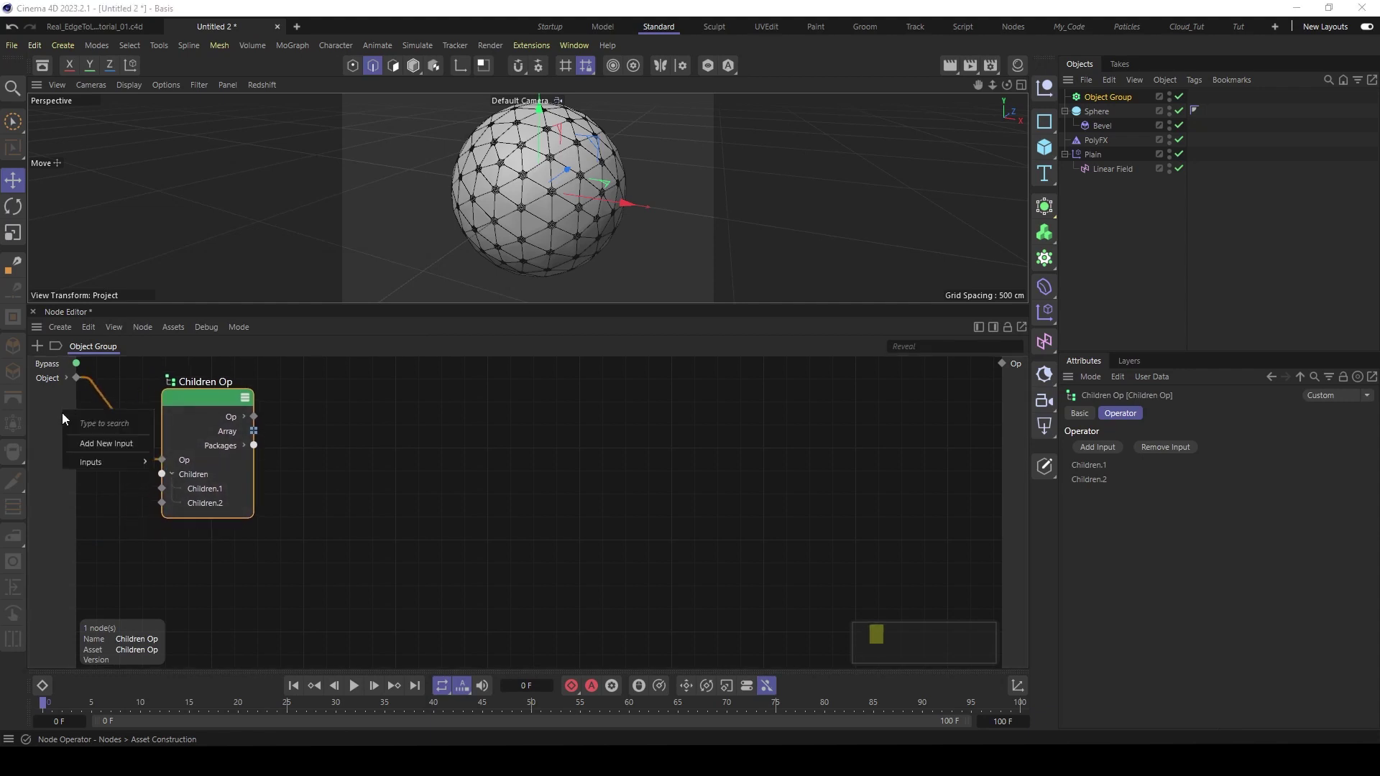
{"action": "left_click", "coordinate": [103, 443]}
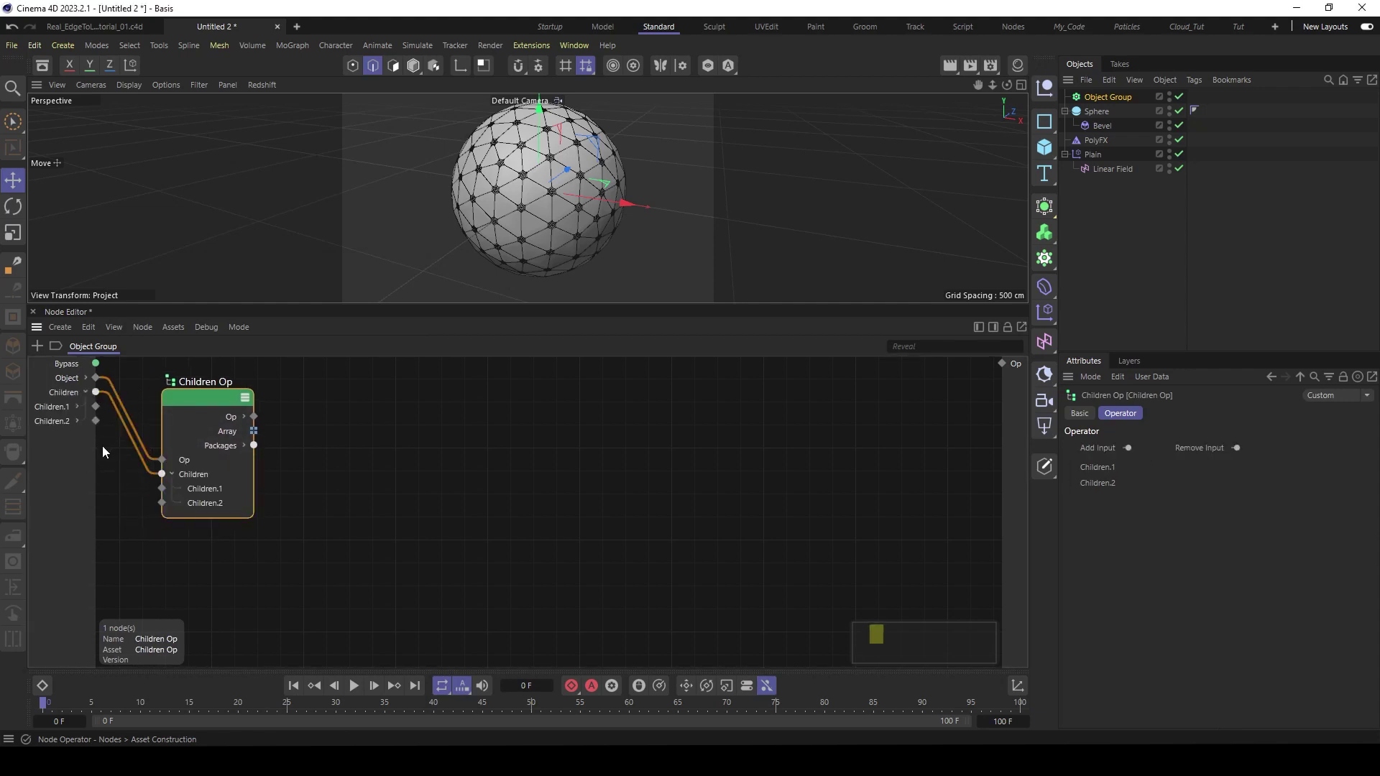
- In Edit Resource, set the Children input's Scene Port Mode to object
{"action": "right_click", "coordinate": [68, 476]}
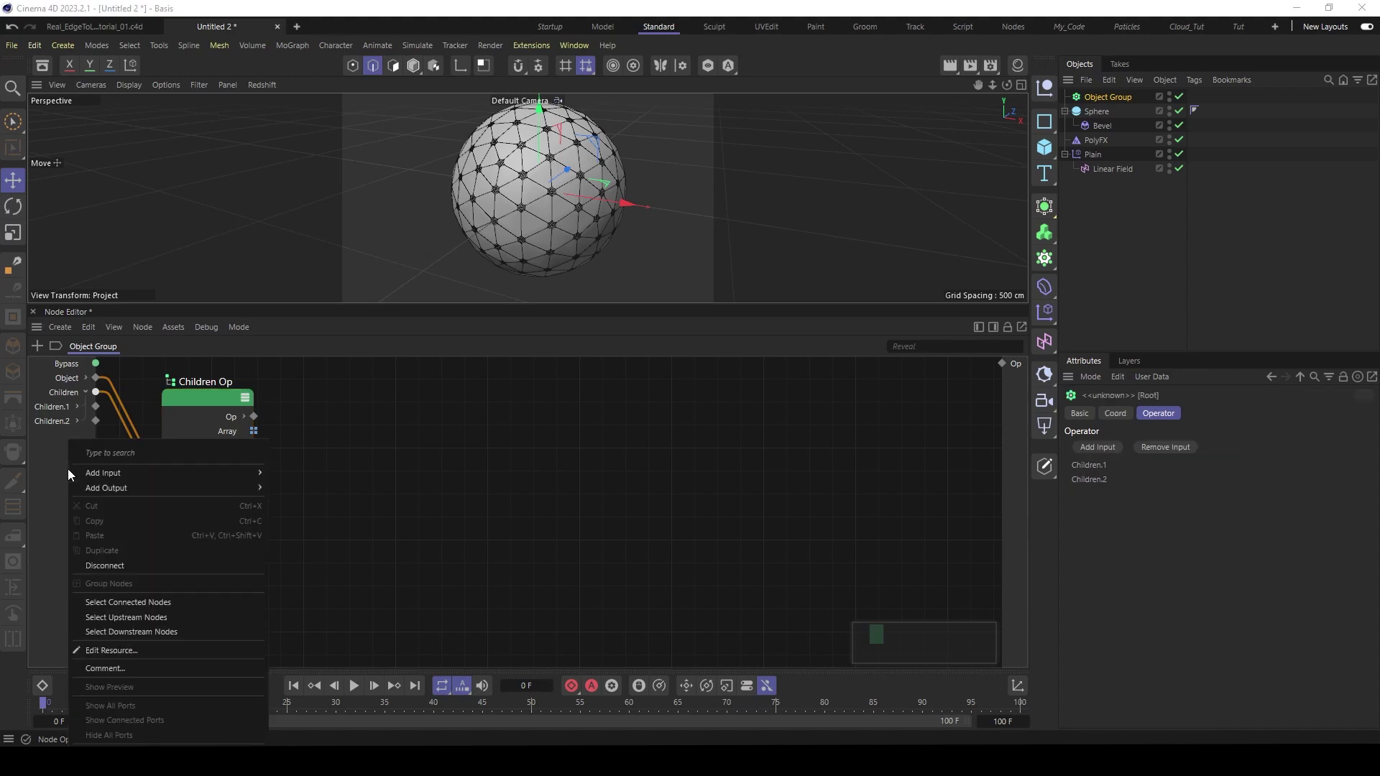
{"action": "left_click", "coordinate": [124, 652]}
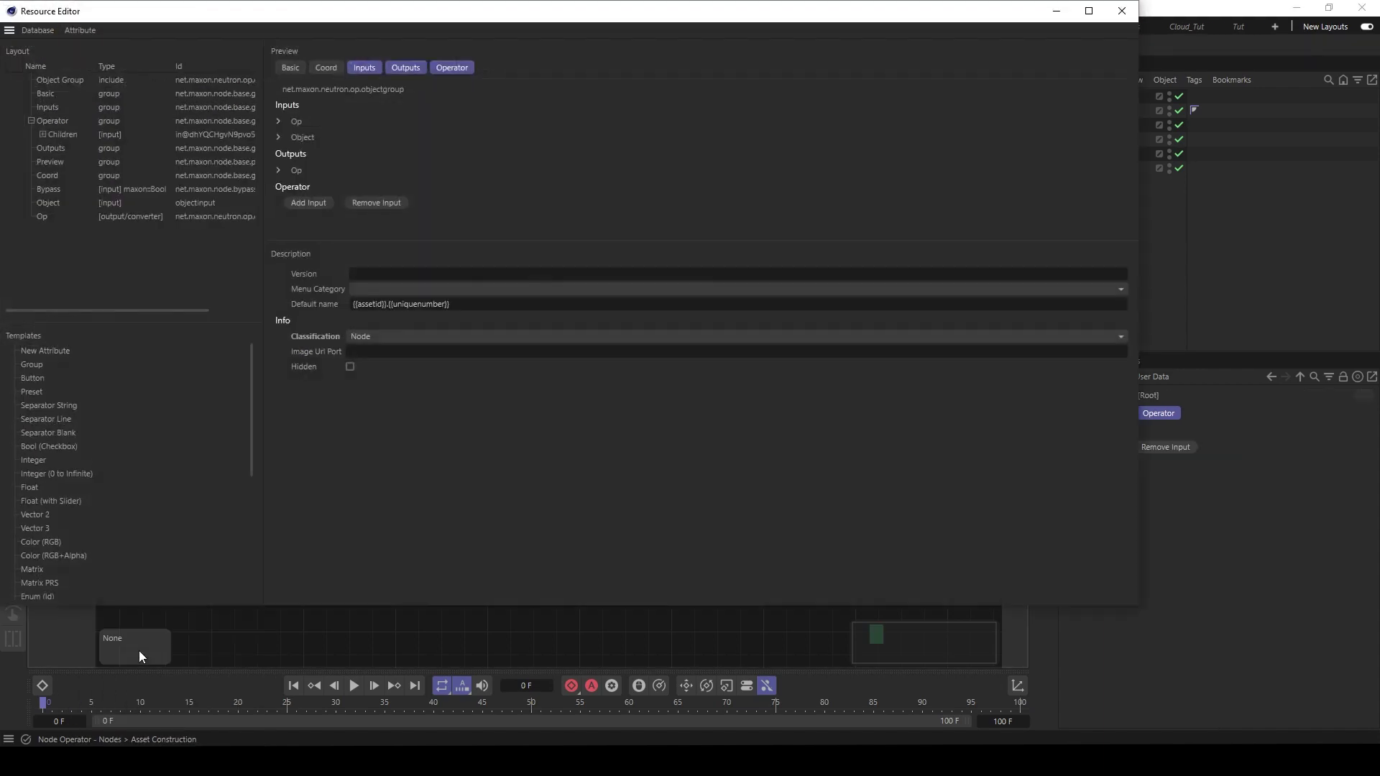
{"action": "left_click", "coordinate": [59, 133]}
{"action": "scroll", "coordinate": [305, 533], "scroll_direction": "down", "scroll_amount": 3}
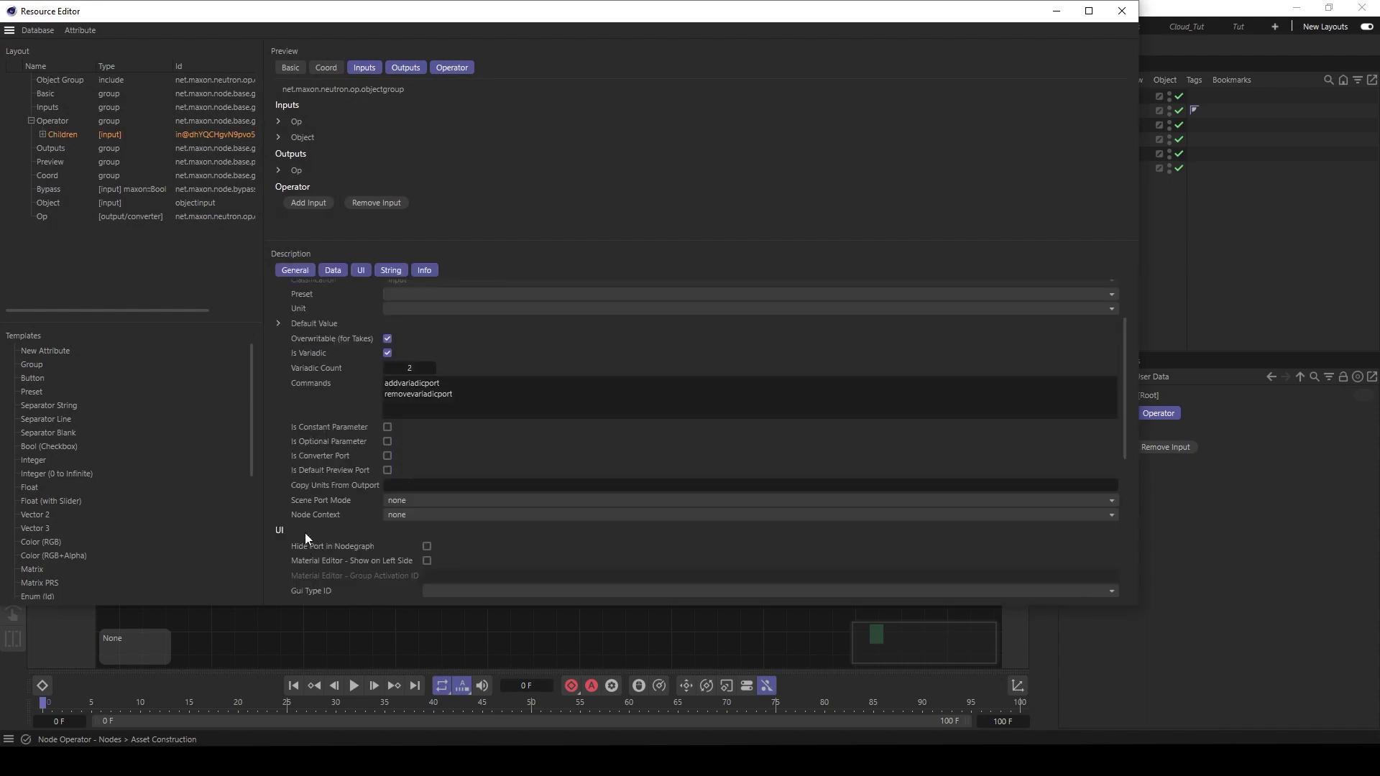
{"action": "left_click", "coordinate": [422, 503]}
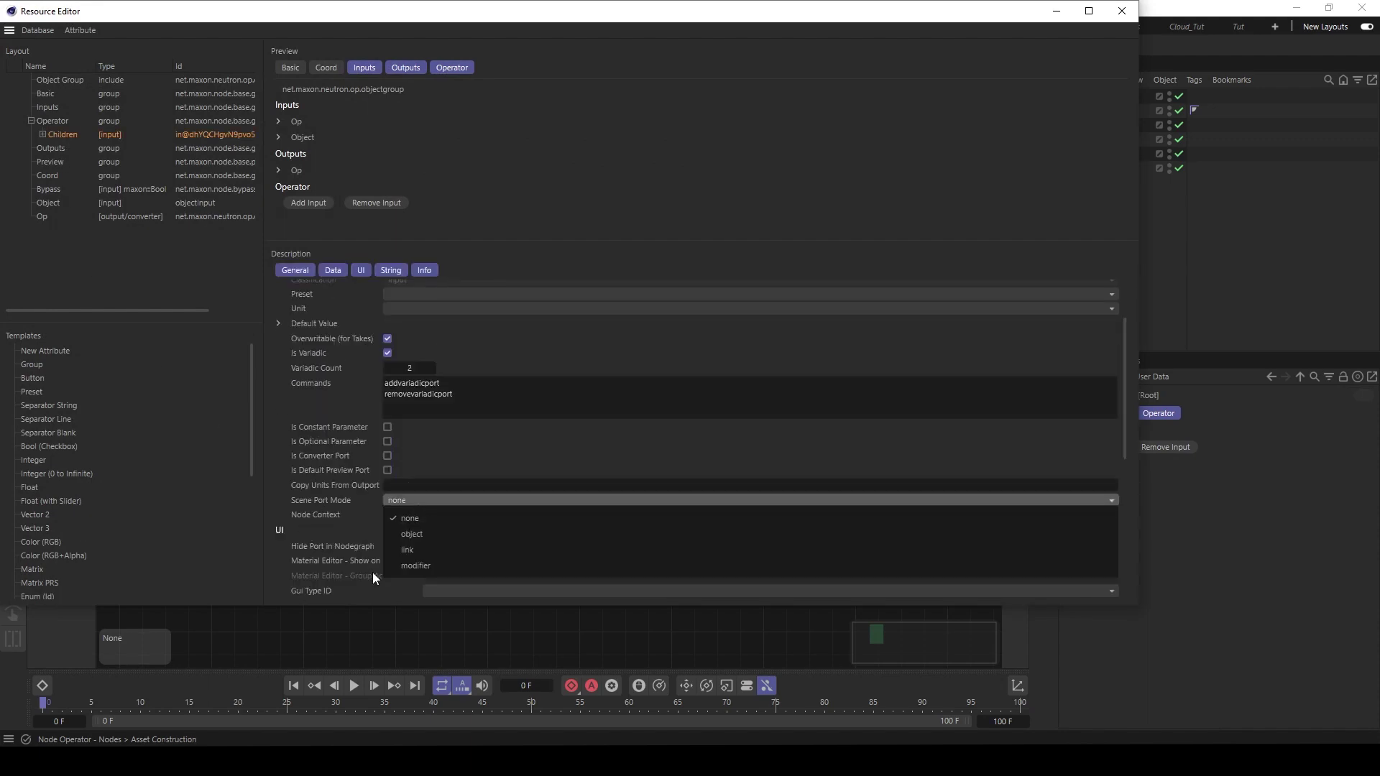
{"action": "left_click", "coordinate": [420, 531]}
{"action": "left_click", "coordinate": [1120, 8]}
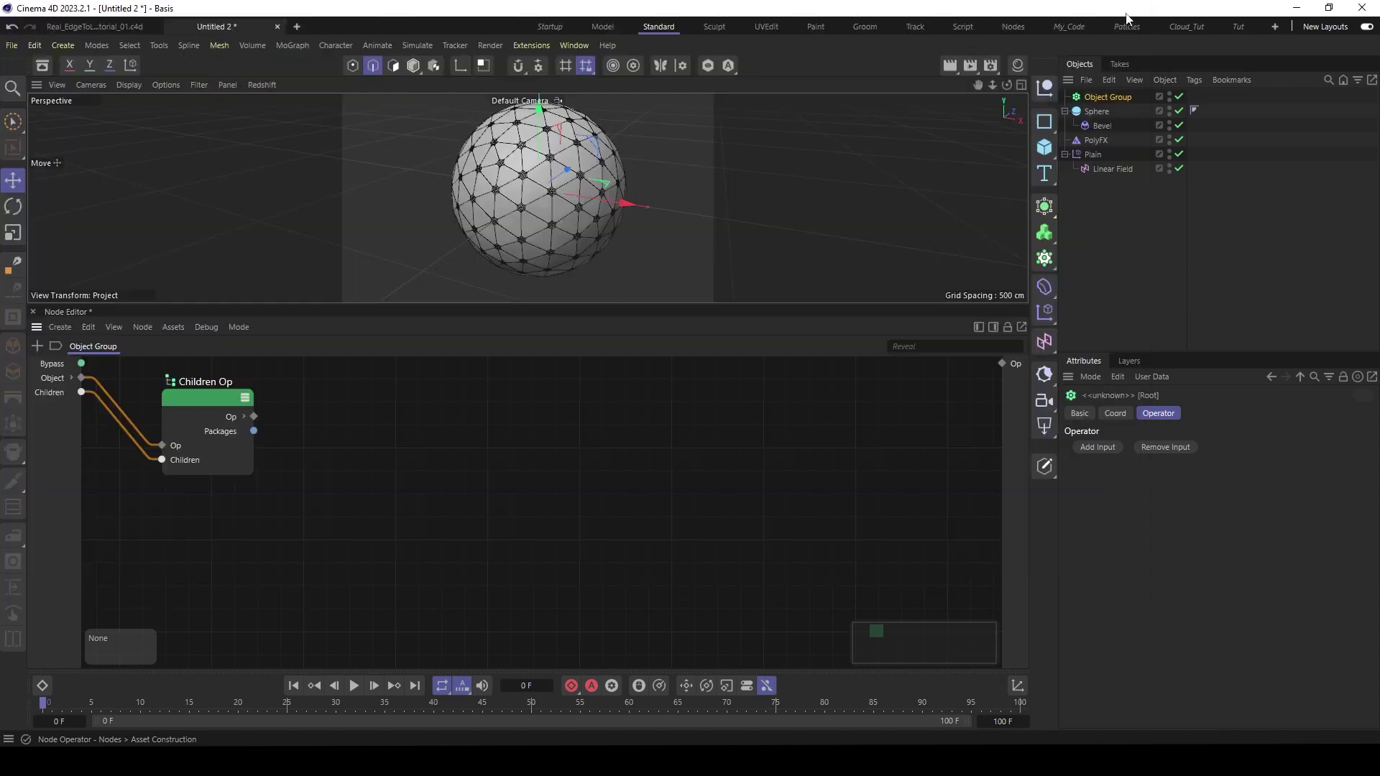
- Parent Sphere under Object Group and expand its child port to show Geometry
{"action": "mouse_move", "coordinate": [1094, 112]}
{"action": "left_mouse_down"}
{"action": "mouse_move", "coordinate": [1118, 108]}
{"action": "mouse_move", "coordinate": [1095, 111]}
{"action": "mouse_move", "coordinate": [1098, 96]}
{"action": "left_mouse_up"}
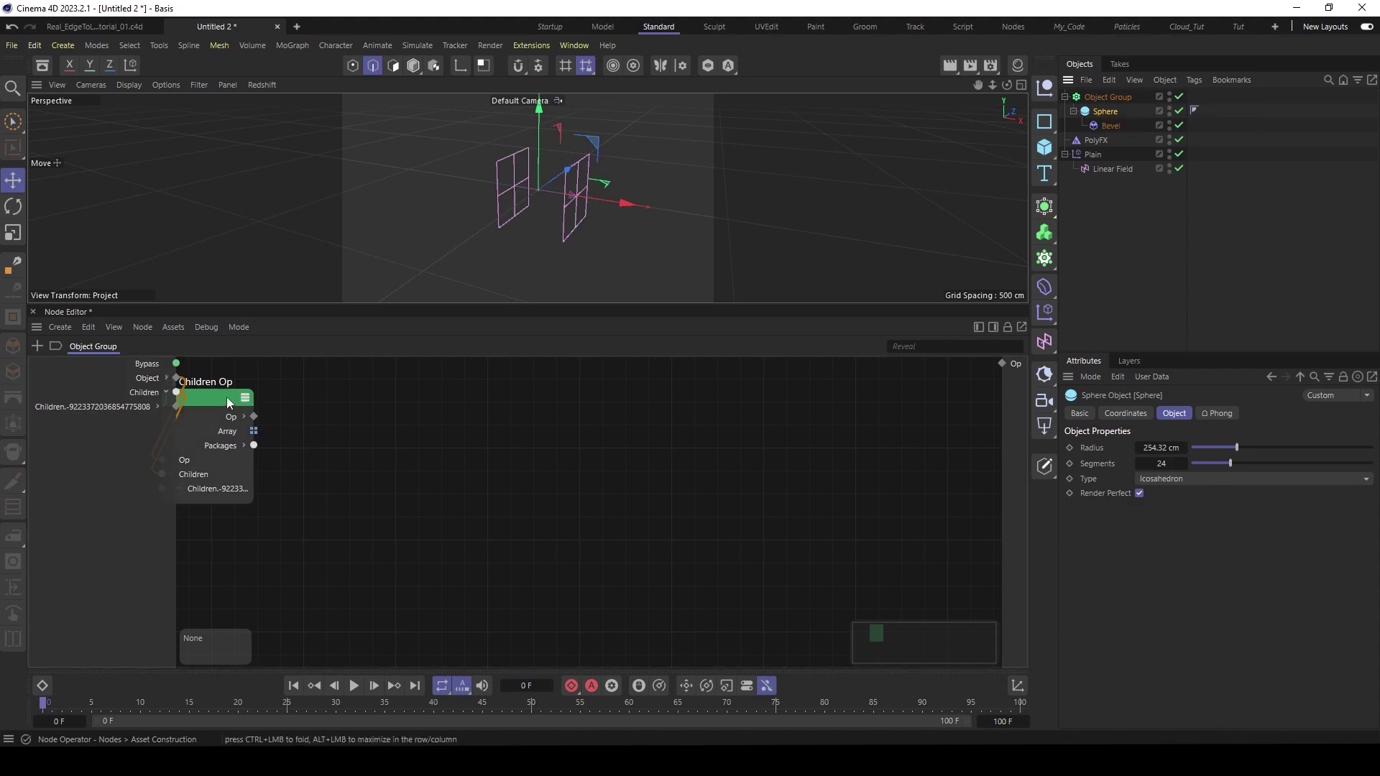
{"action": "left_click_drag", "start_coordinate": [226, 397], "coordinate": [338, 389]}
{"action": "left_click", "coordinate": [108, 407]}
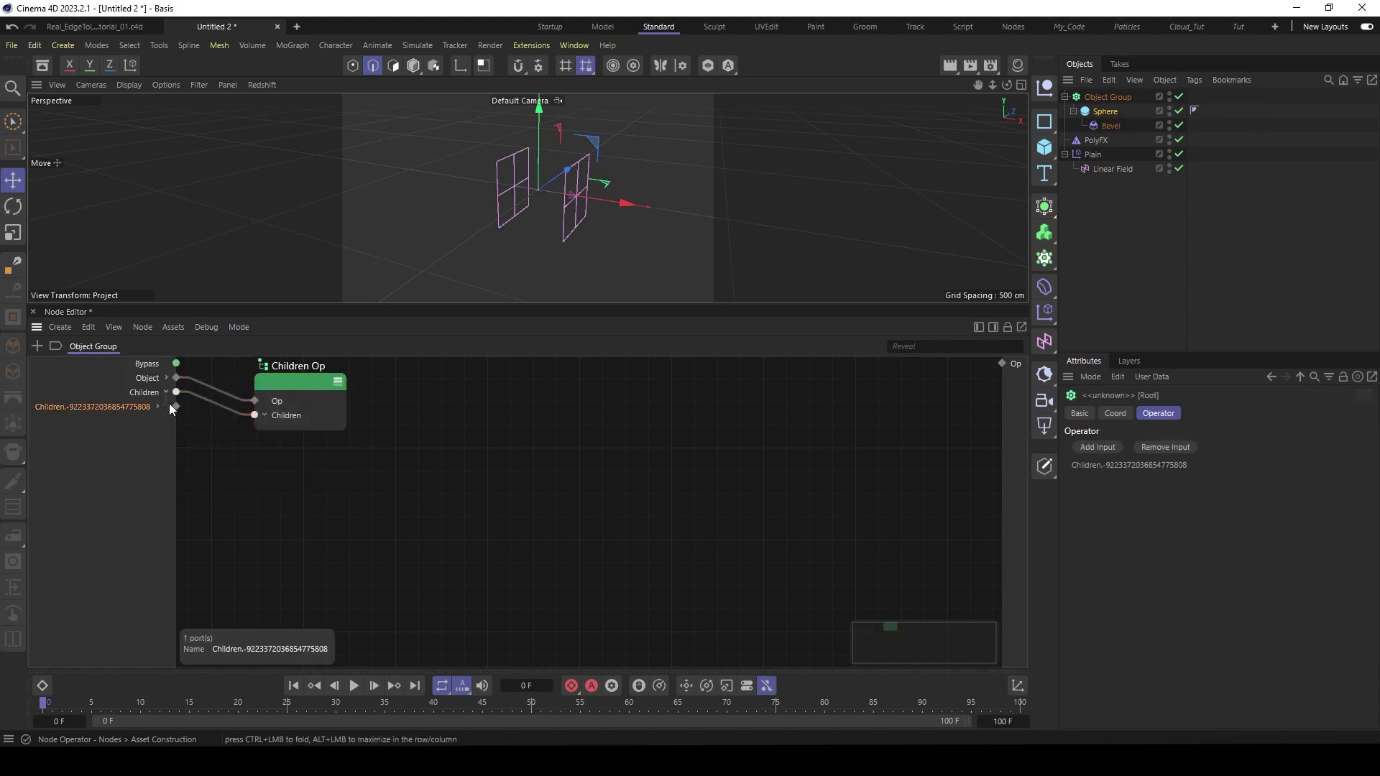
{"action": "left_click", "coordinate": [158, 407]}
{"action": "left_click", "coordinate": [134, 479]}
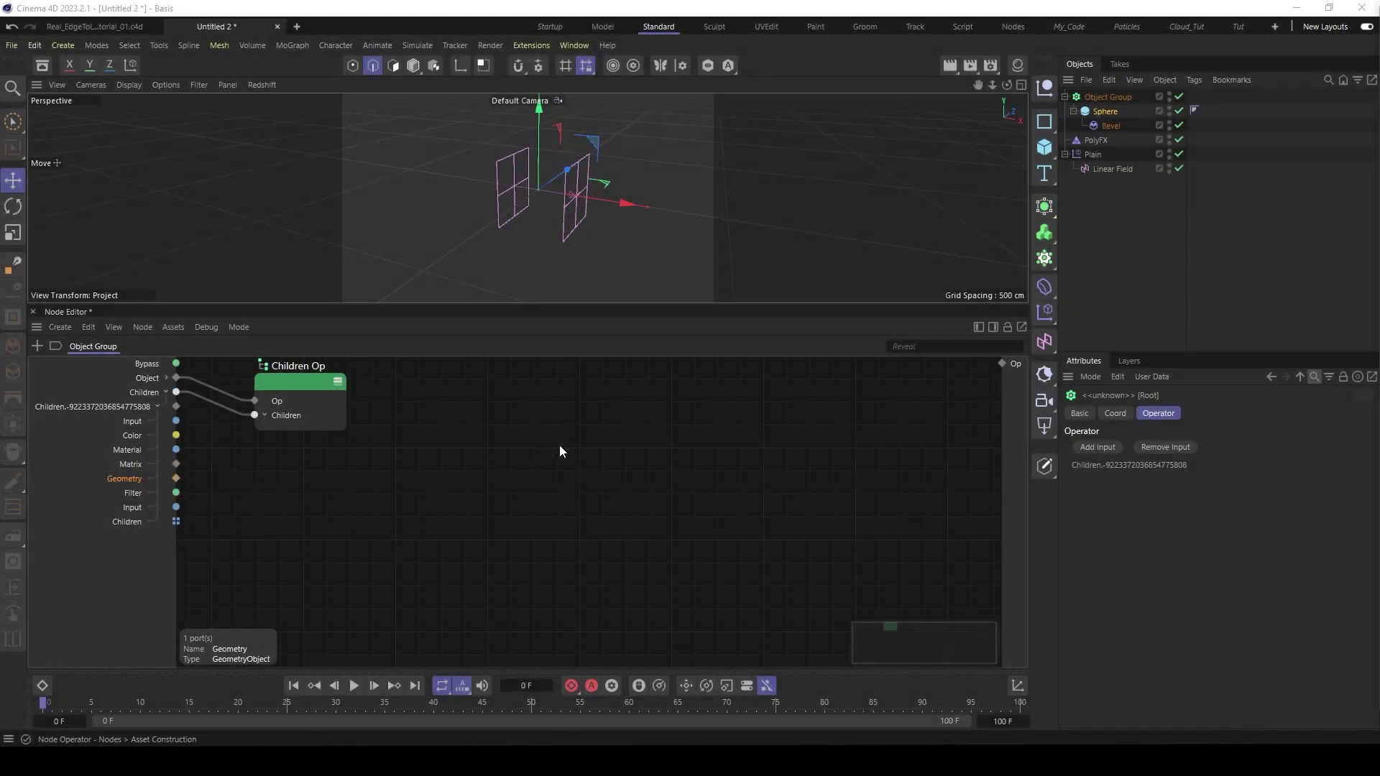
- Add an Edge to Line node on the child's Geometry, routed through a Geometry Op to the output
{"action": "double_click", "coordinate": [562, 435]}
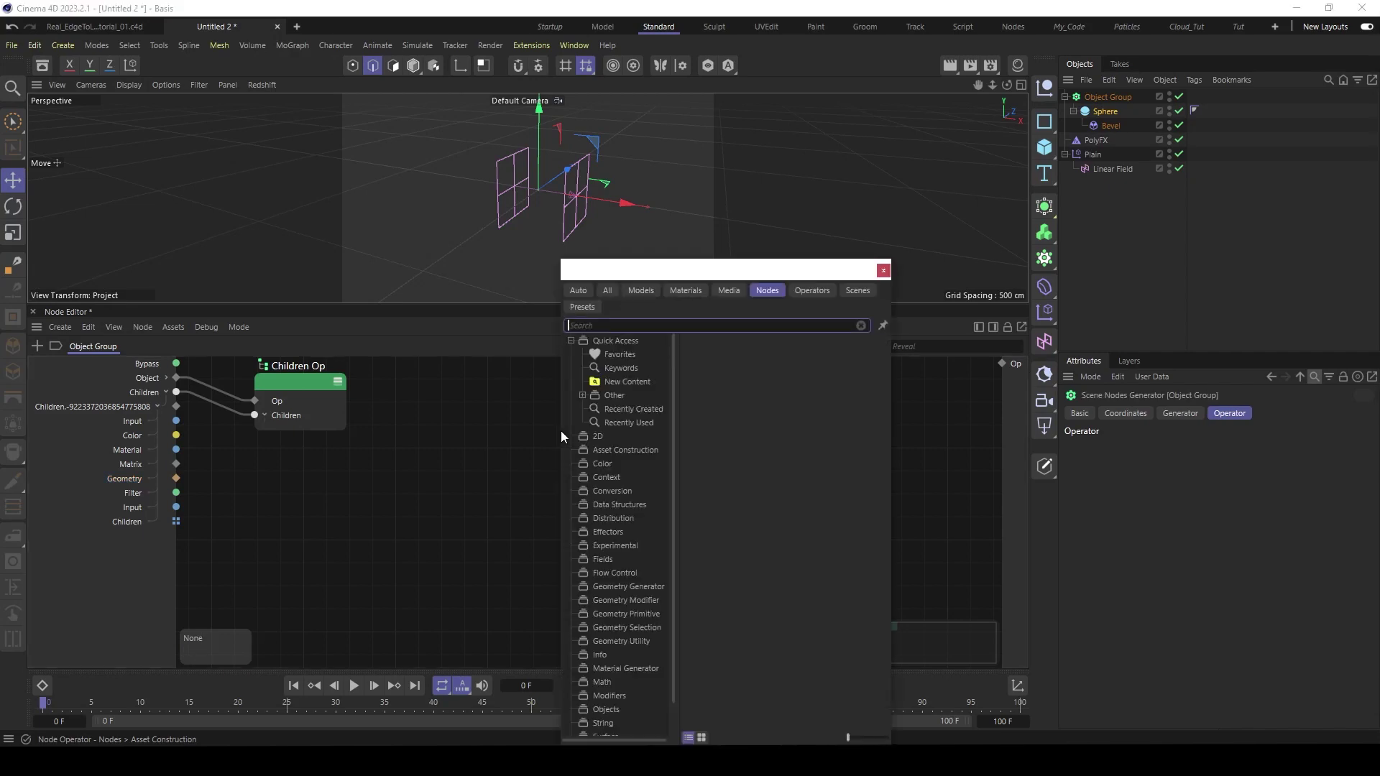
{"action": "type", "text": "ed"}
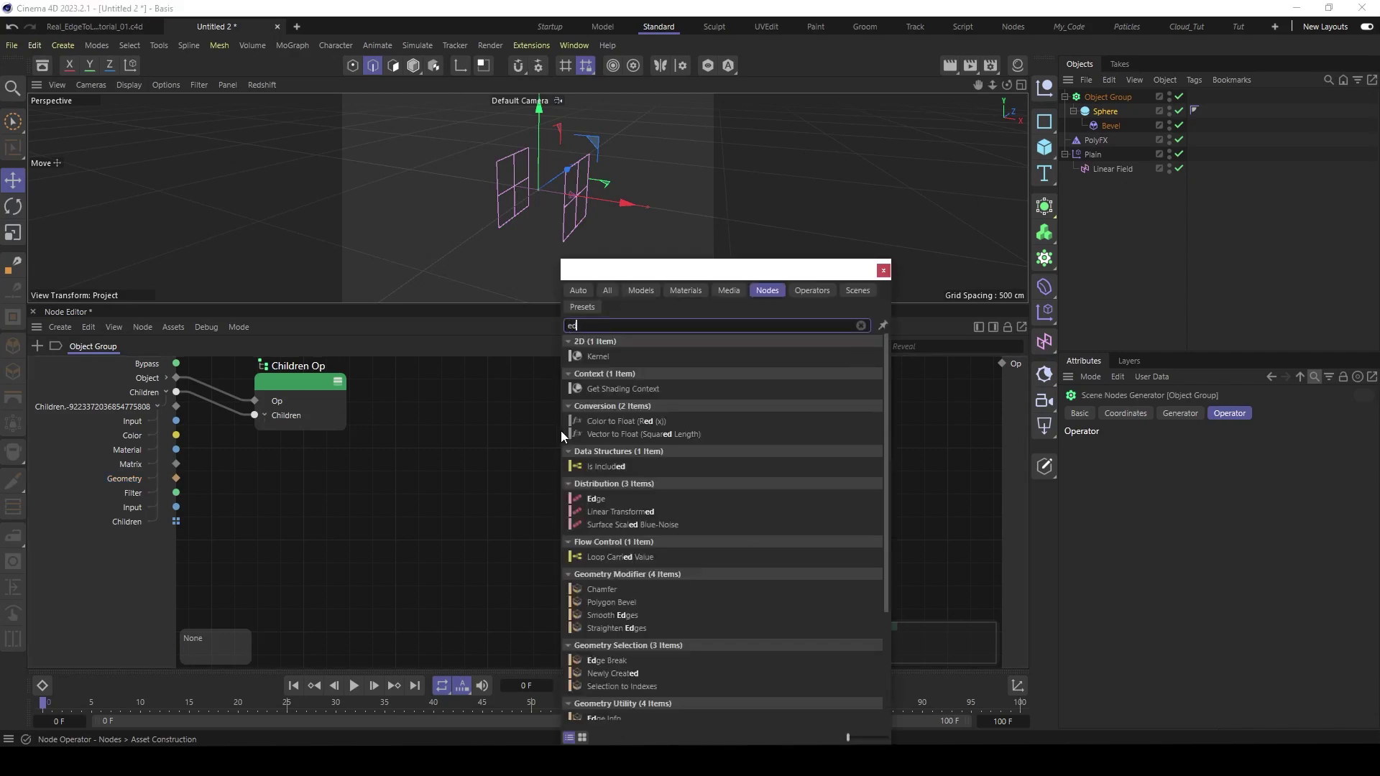
{"action": "type", "text": "ge to"}
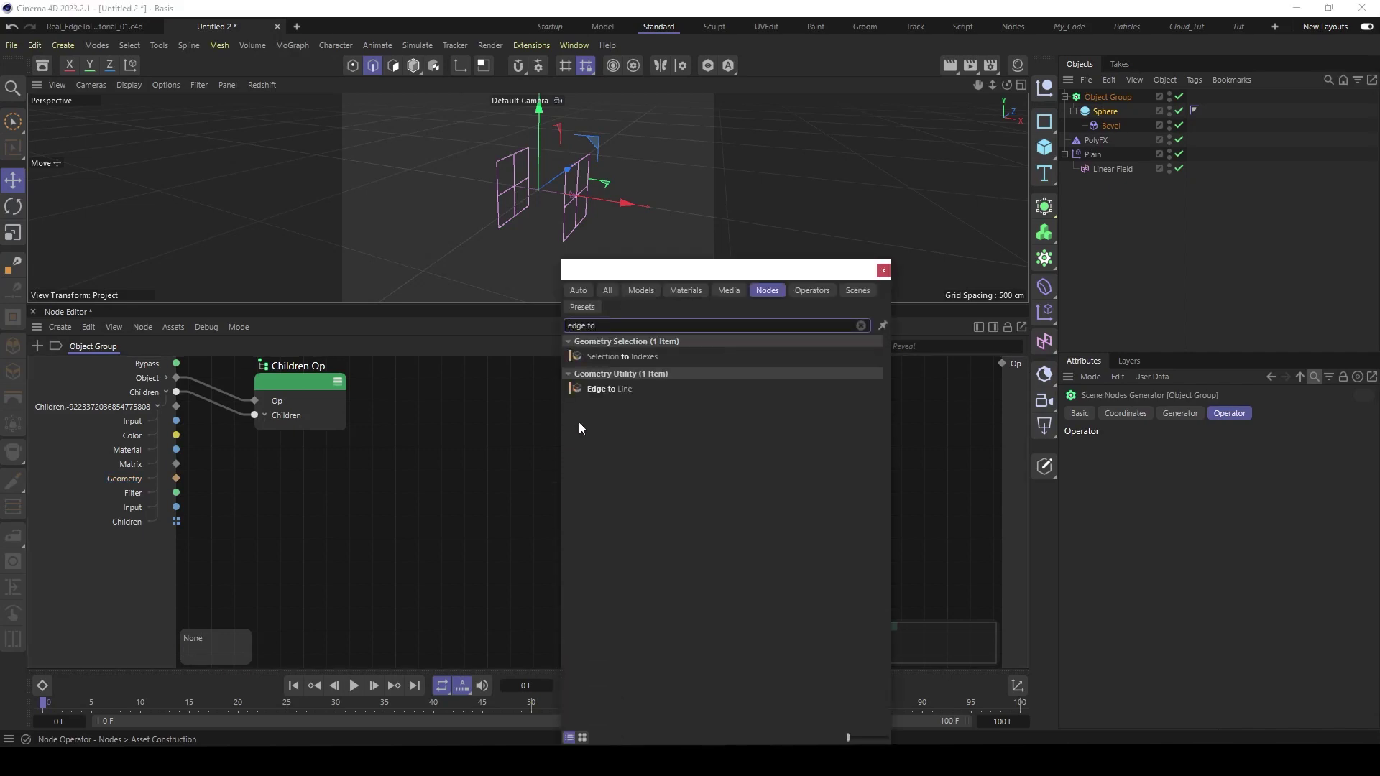
{"action": "left_click", "coordinate": [614, 387]}
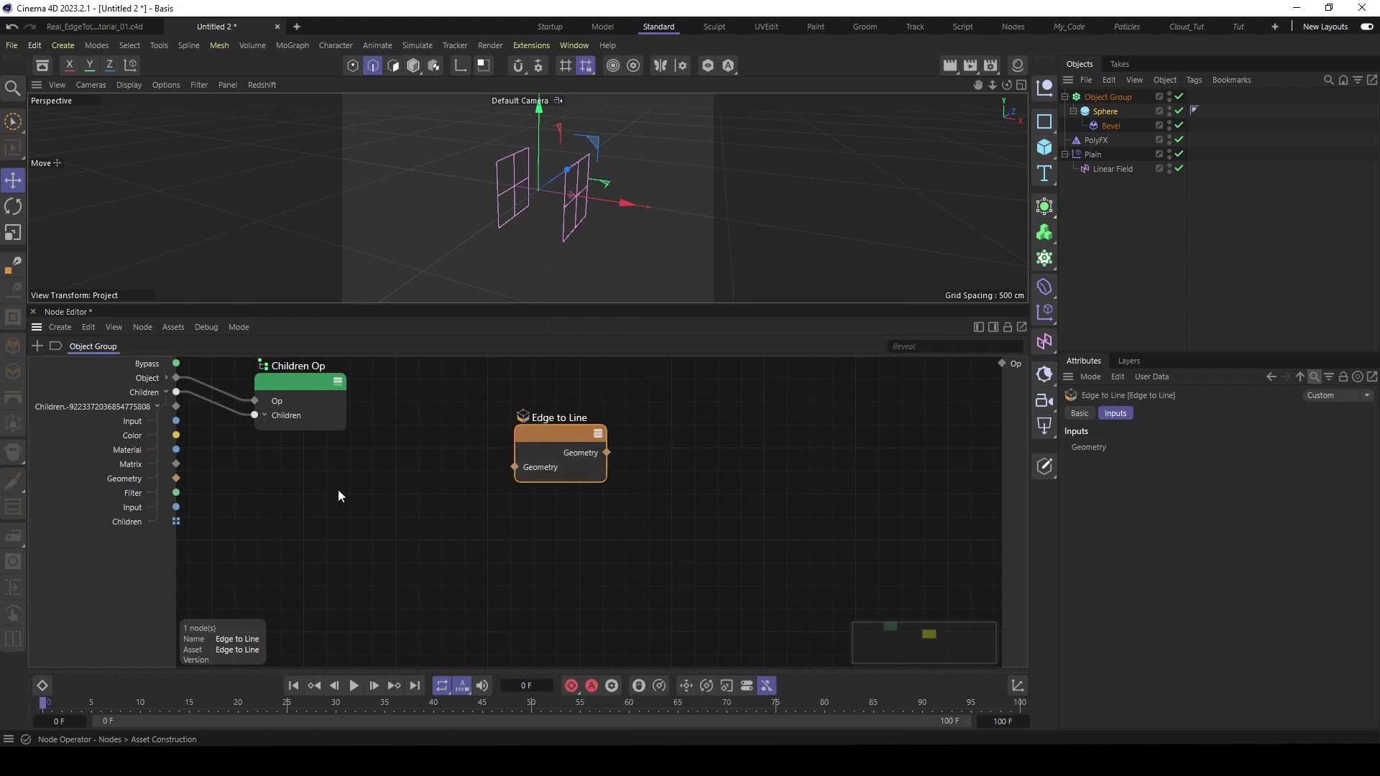
{"action": "left_click_drag", "start_coordinate": [176, 478], "coordinate": [516, 468]}
{"action": "left_click_drag", "start_coordinate": [606, 453], "coordinate": [1001, 361]}
{"action": "left_click_drag", "start_coordinate": [787, 405], "coordinate": [769, 443]}
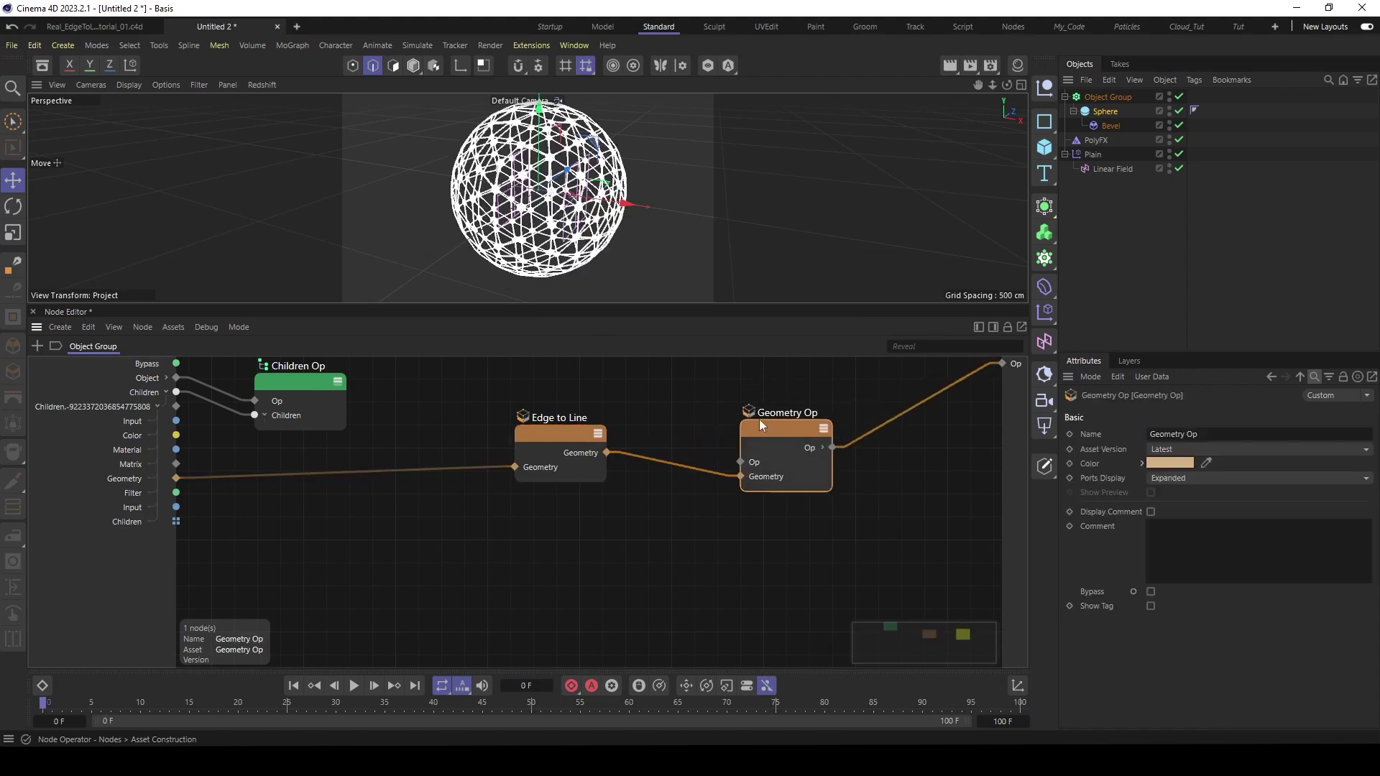
{"action": "scroll", "coordinate": [568, 176], "scroll_direction": "up", "scroll_amount": 8}
{"action": "scroll", "coordinate": [568, 176], "scroll_direction": "down", "scroll_amount": 6}
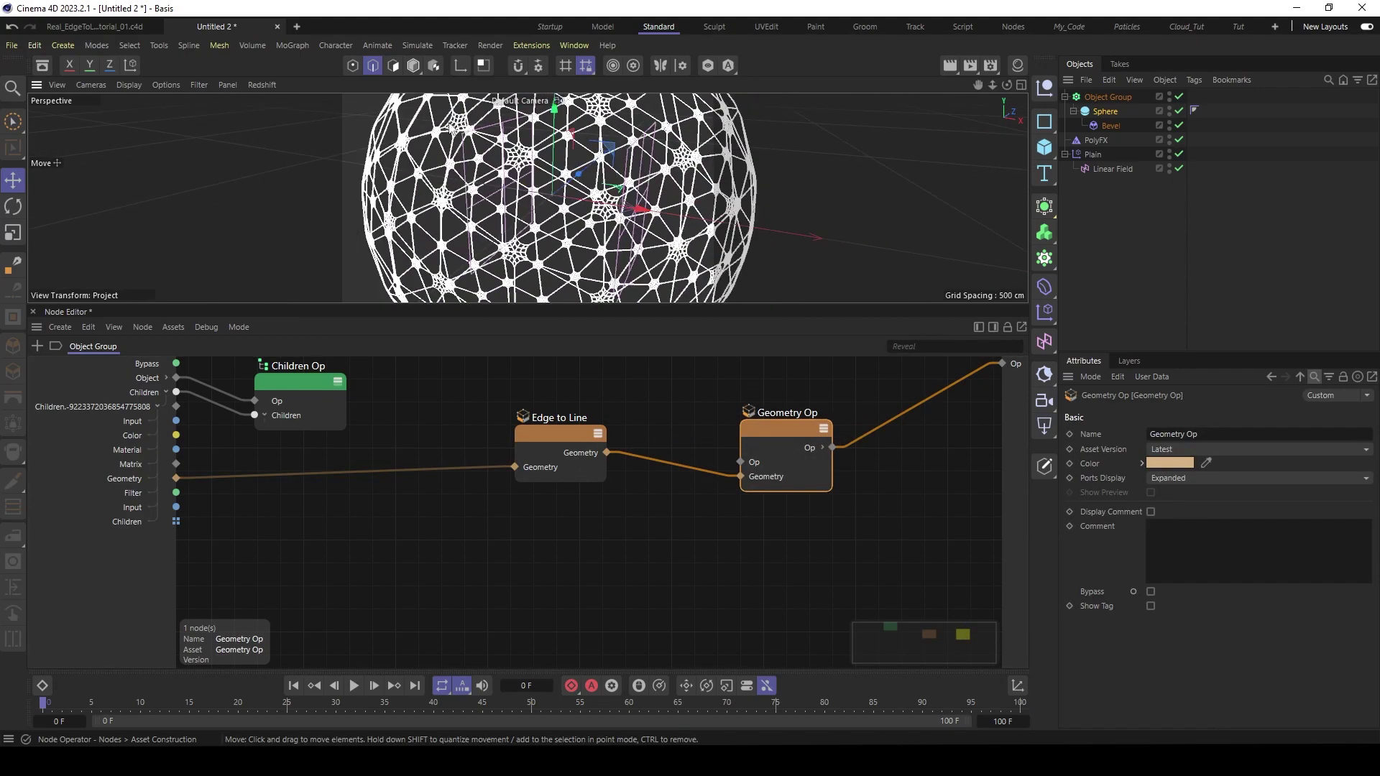
{"action": "scroll", "coordinate": [524, 183], "scroll_direction": "down", "scroll_amount": 2}
{"action": "scroll", "coordinate": [523, 181], "scroll_direction": "down", "scroll_amount": 2}
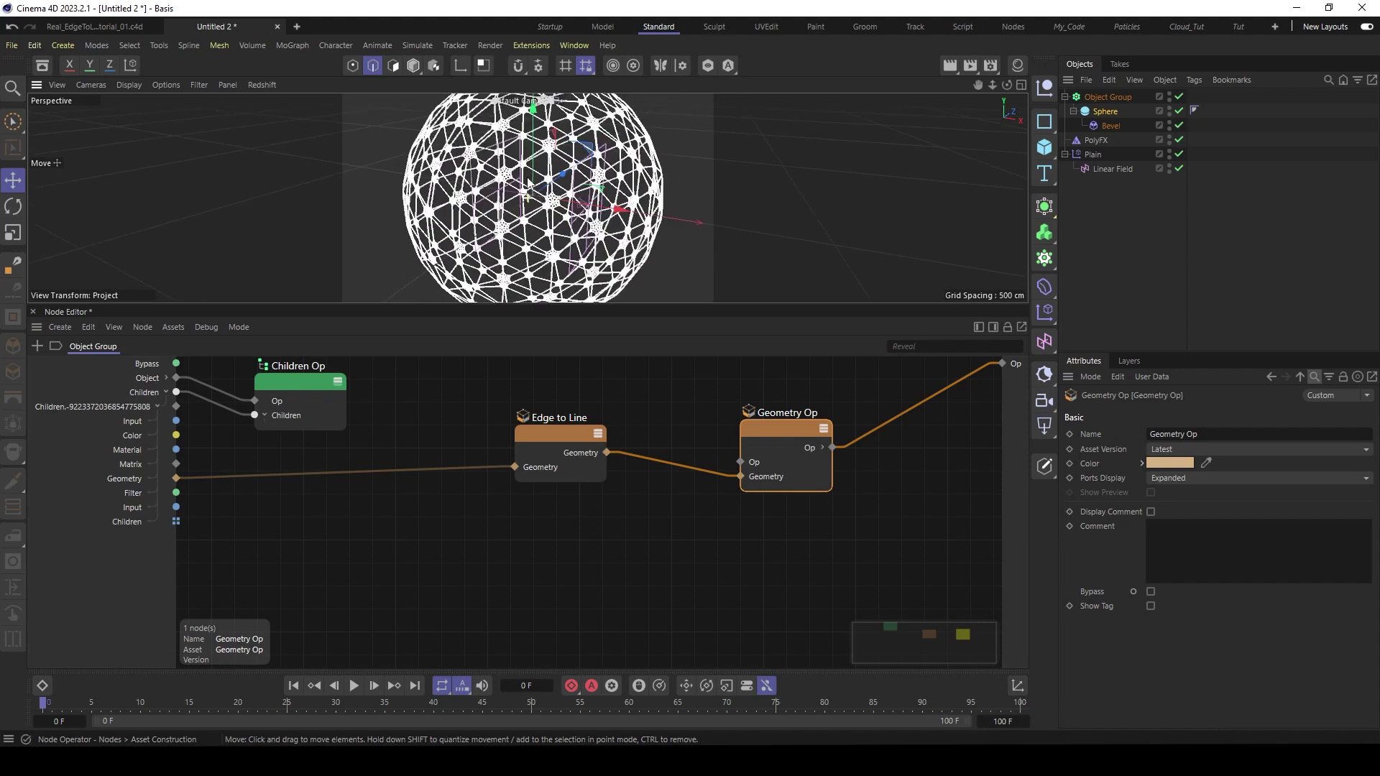
- Group Object Group under a new null with Alt+G and move PolyFX into it
{"action": "left_click_drag", "start_coordinate": [520, 305], "coordinate": [503, 420]}
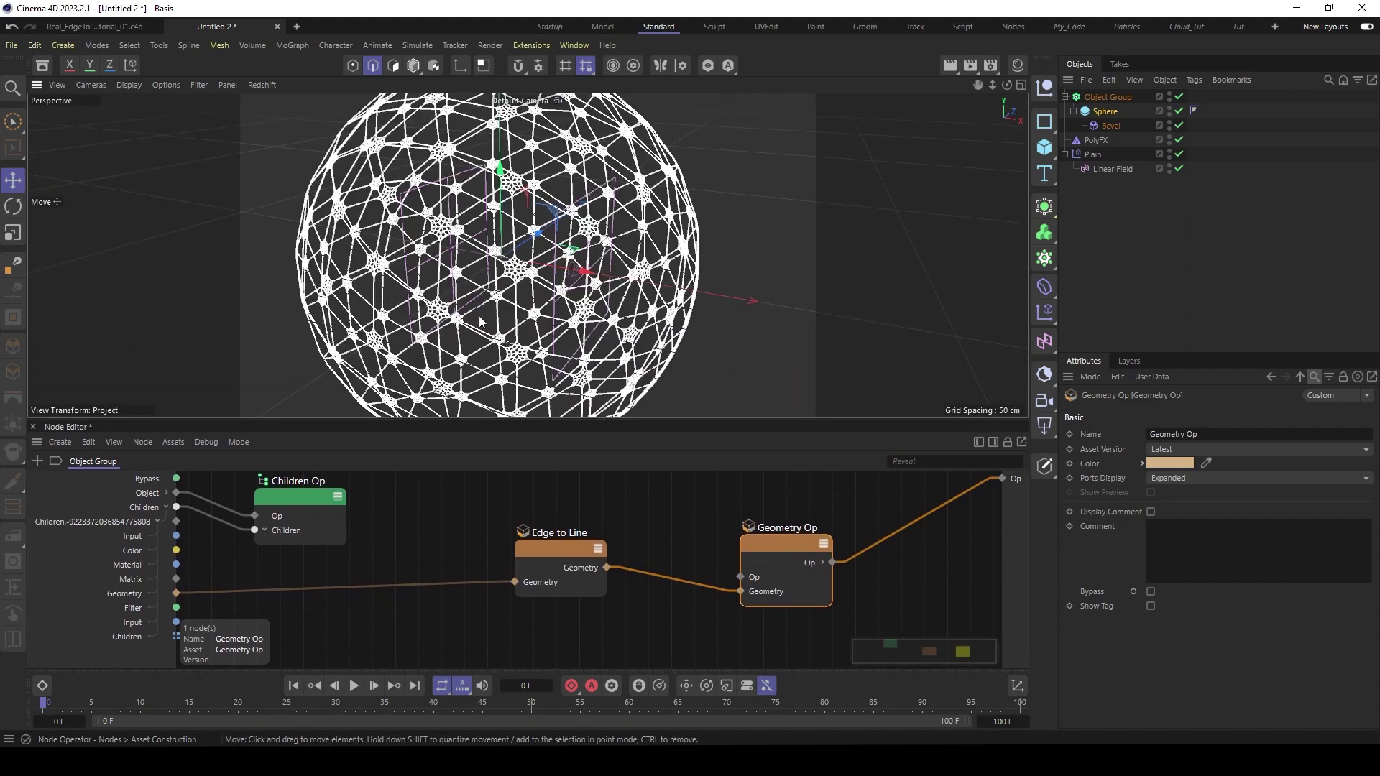
{"action": "left_click", "coordinate": [1074, 111]}
{"action": "left_click", "coordinate": [1094, 98]}
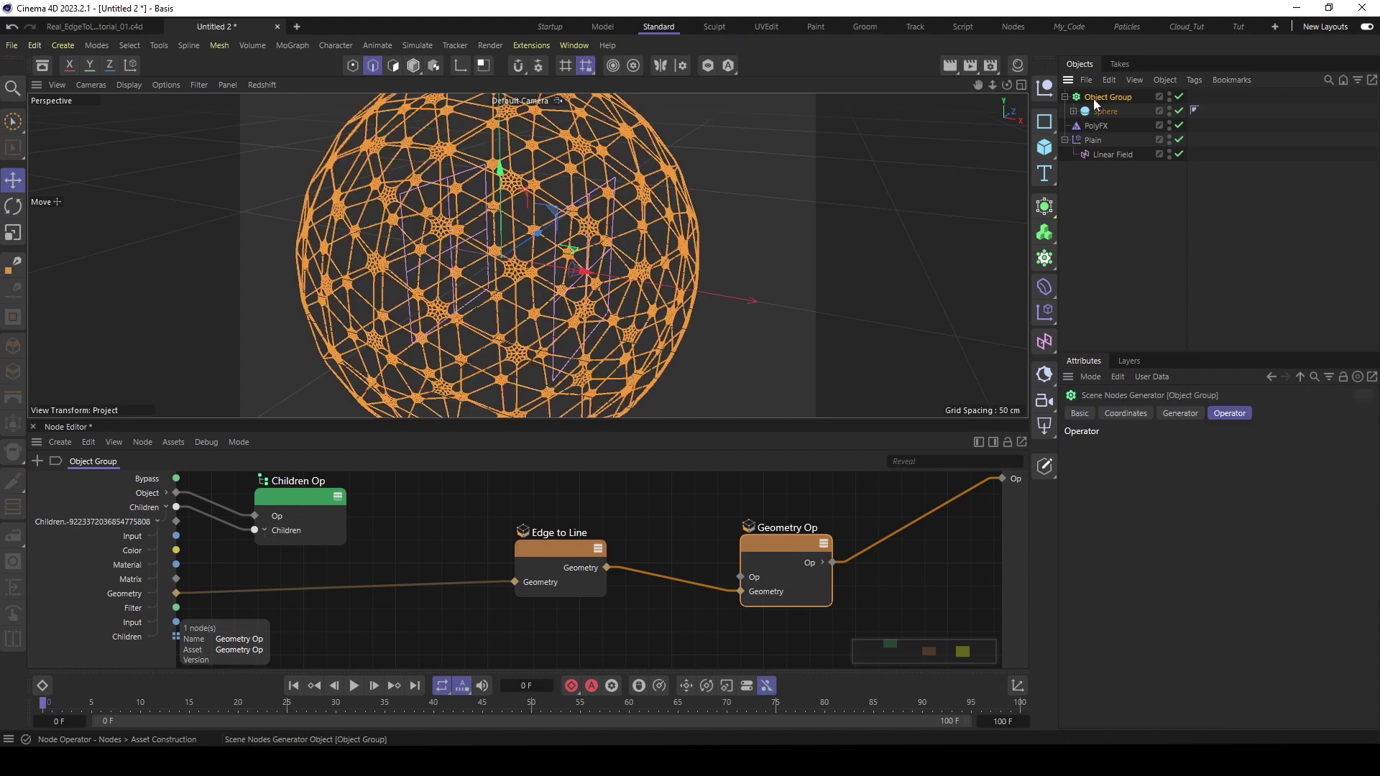
{"action": "key", "text": "alt+g"}
{"action": "left_click_drag", "start_coordinate": [1094, 141], "coordinate": [1094, 103]}
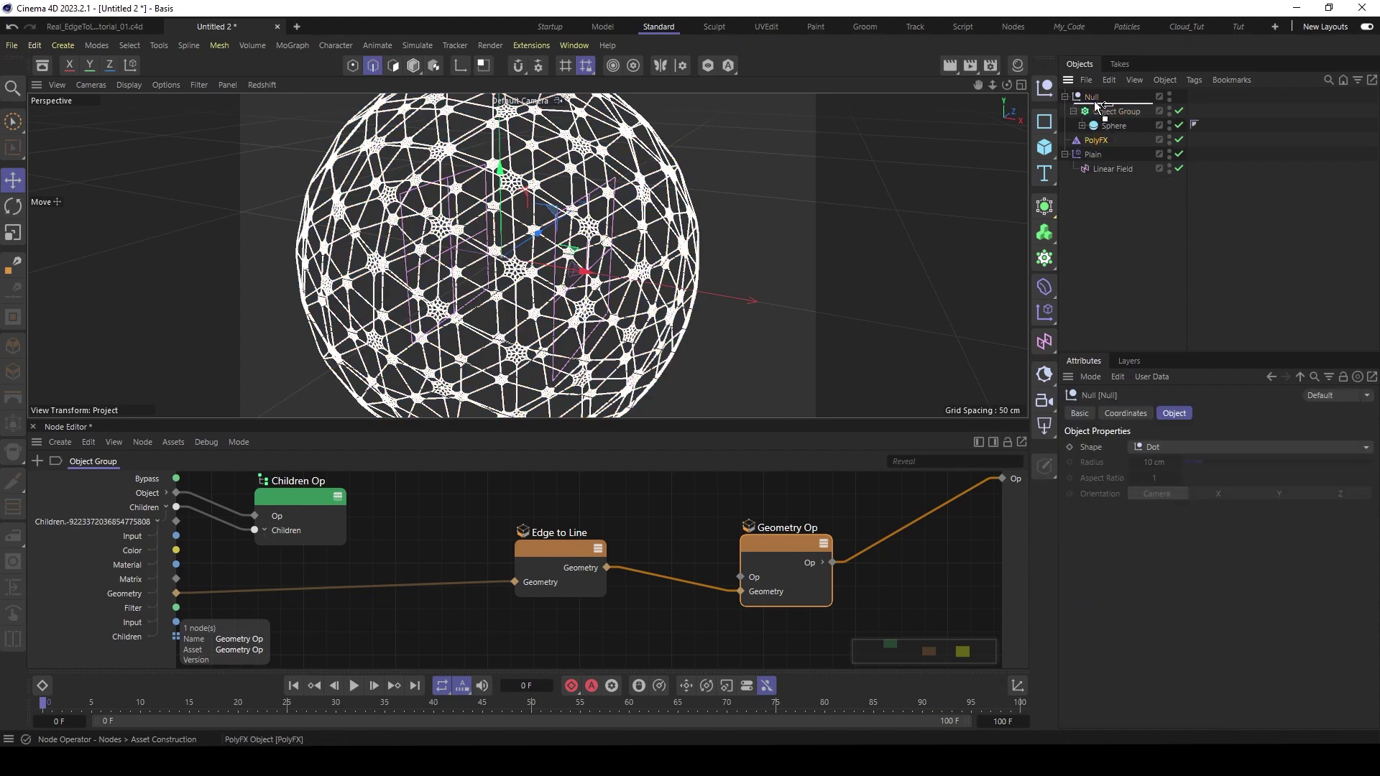
- Slide the Linear Field along X across the sphere and back, then lower Edge to Line
{"action": "left_click", "coordinate": [1103, 168]}
{"action": "scroll", "coordinate": [532, 287], "scroll_direction": "up", "scroll_amount": 8}
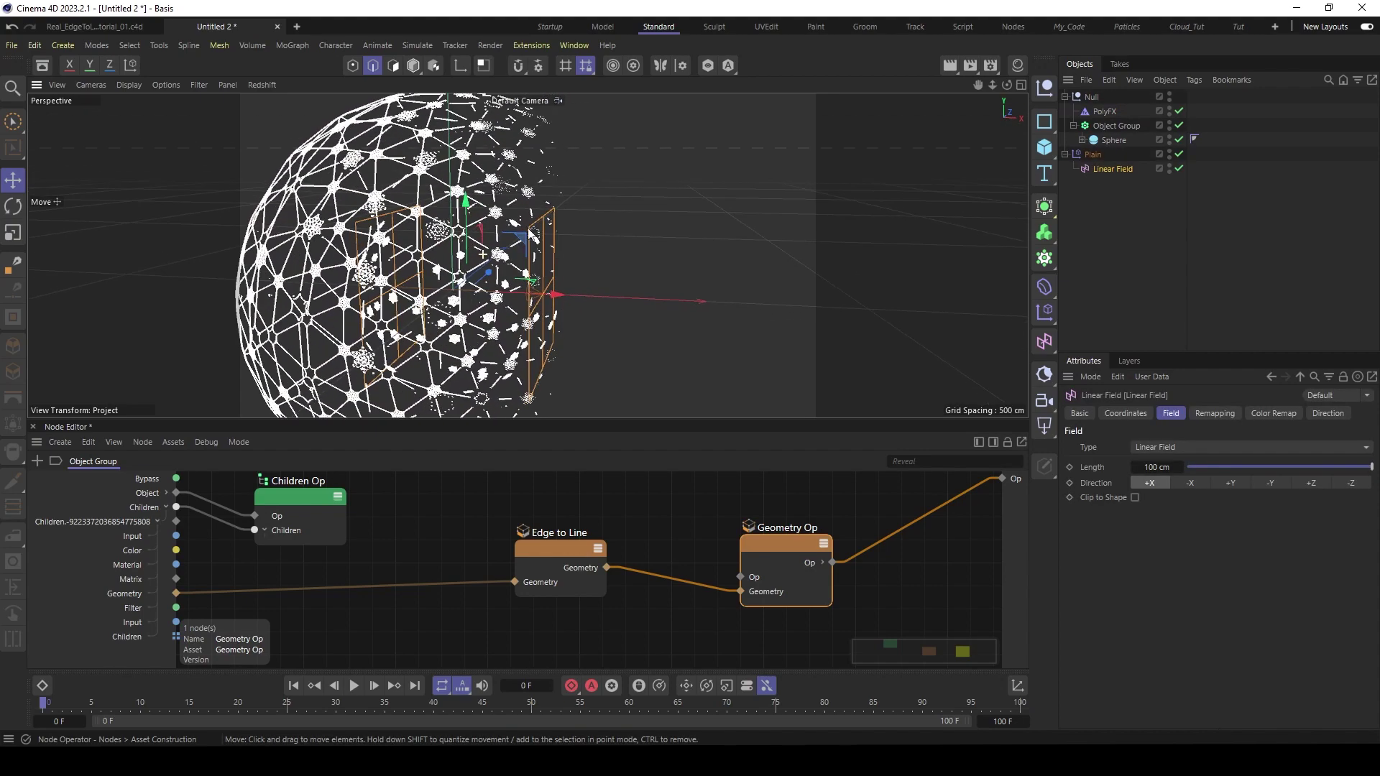
{"action": "left_click_drag", "start_coordinate": [539, 294], "coordinate": [432, 259], "text": "alt"}
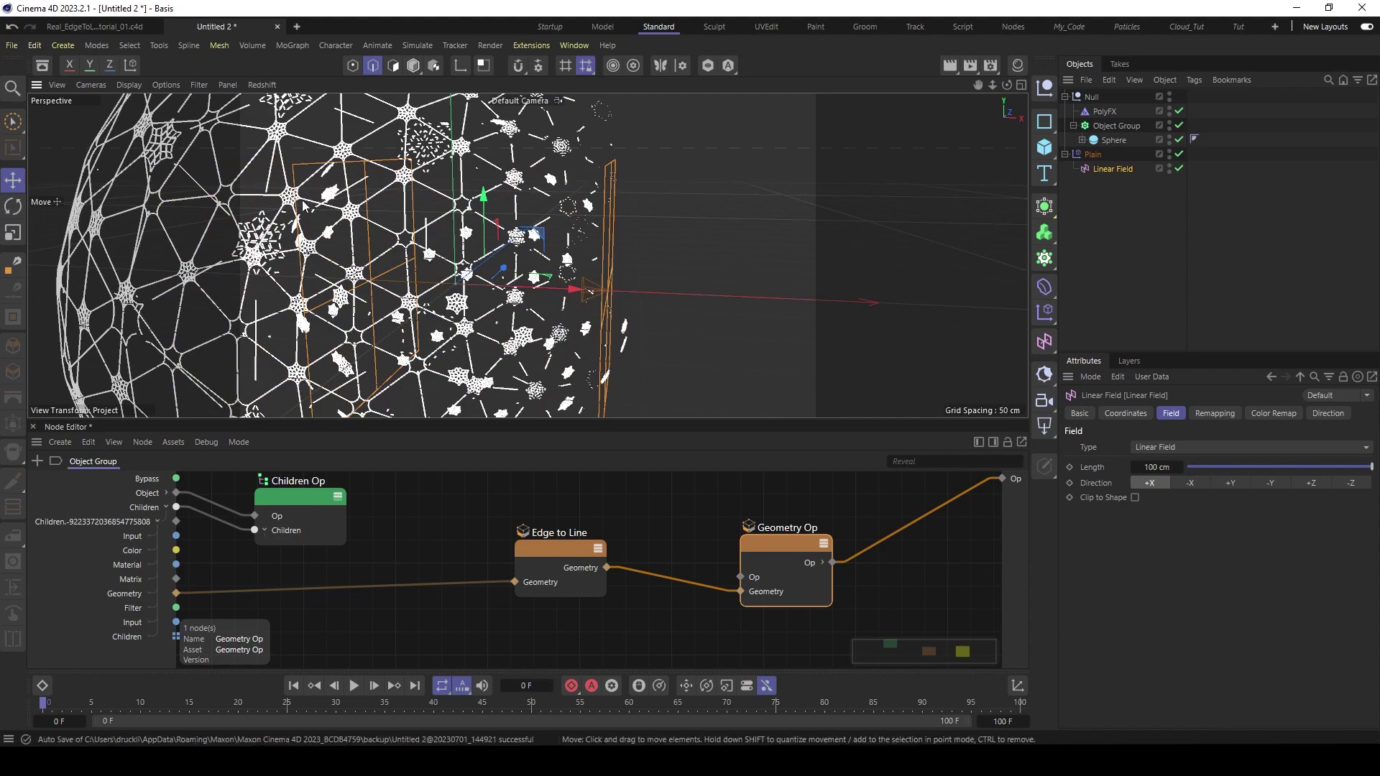
{"action": "left_click_drag", "start_coordinate": [562, 292], "coordinate": [486, 284]}
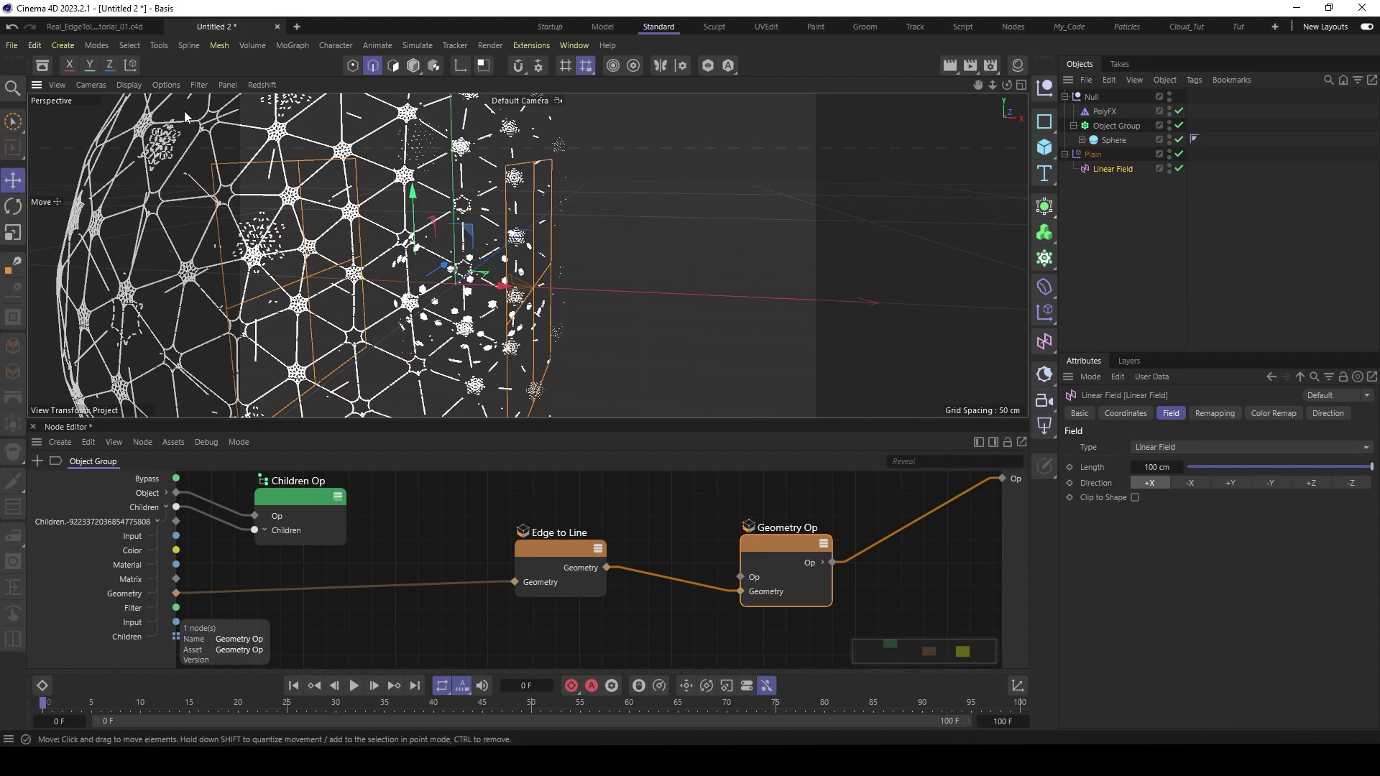
{"action": "left_click_drag", "start_coordinate": [468, 291], "coordinate": [615, 301]}
{"action": "scroll", "coordinate": [615, 300], "scroll_direction": "down", "scroll_amount": 10}
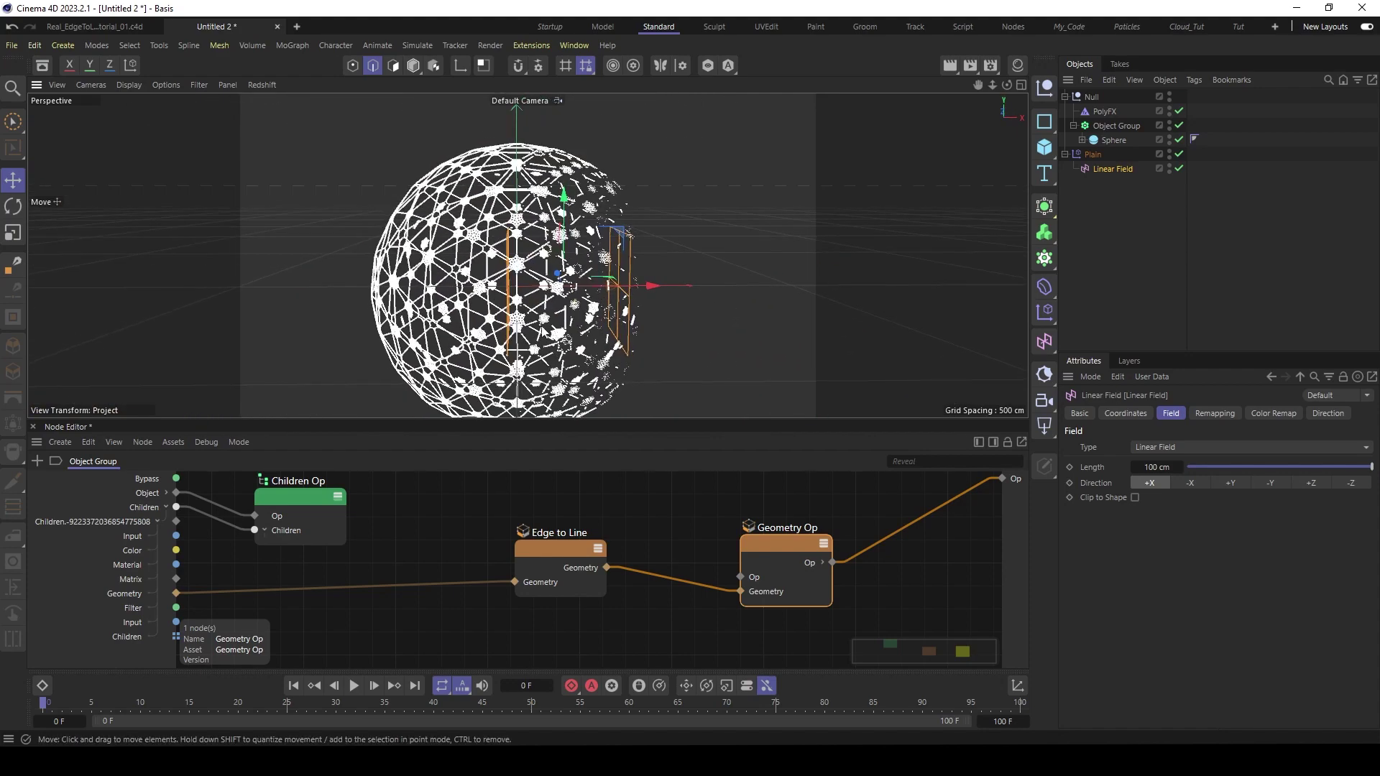
{"action": "left_click_drag", "start_coordinate": [559, 553], "coordinate": [559, 581]}
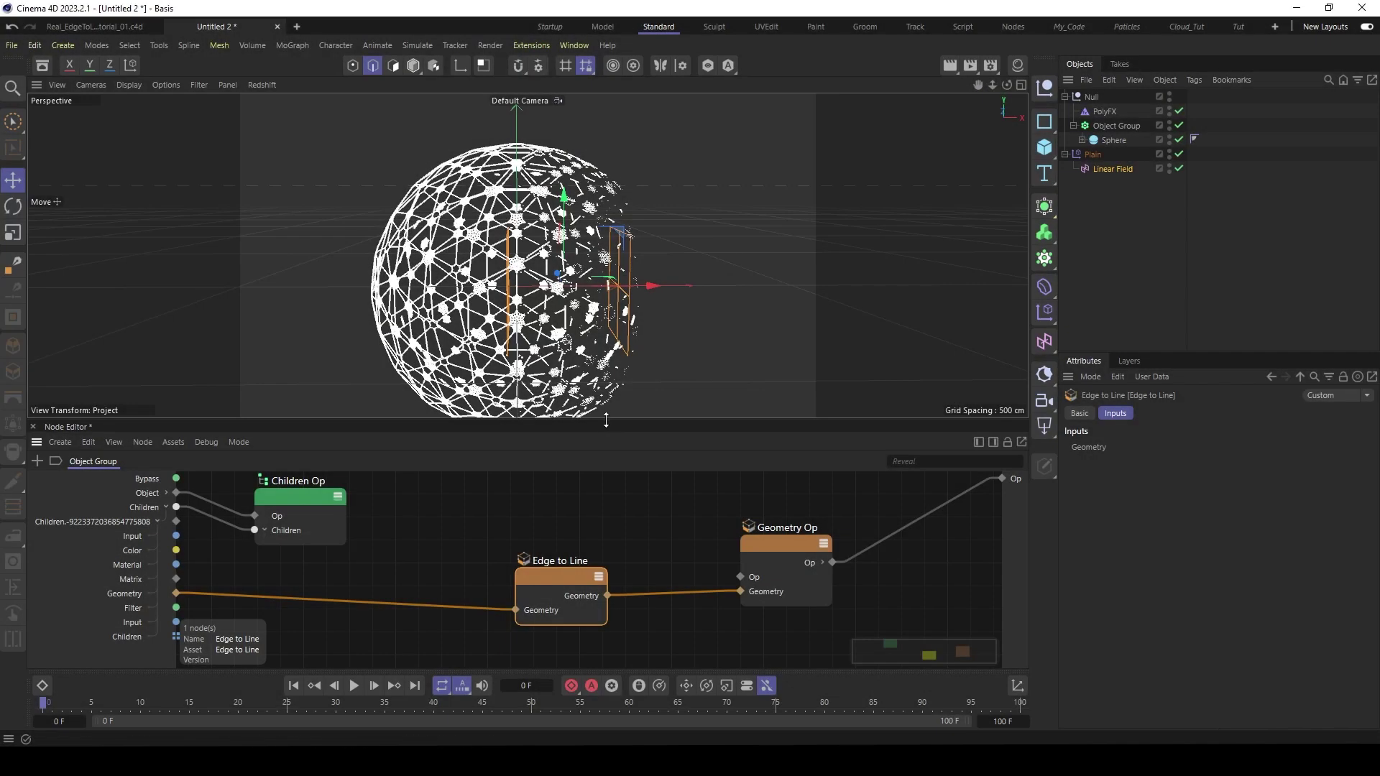
- Add a Group node beside Edge to Line and feed it the child's Geometry
{"action": "left_click_drag", "start_coordinate": [606, 419], "coordinate": [619, 293]}
{"action": "left_click_drag", "start_coordinate": [558, 438], "coordinate": [537, 557]}
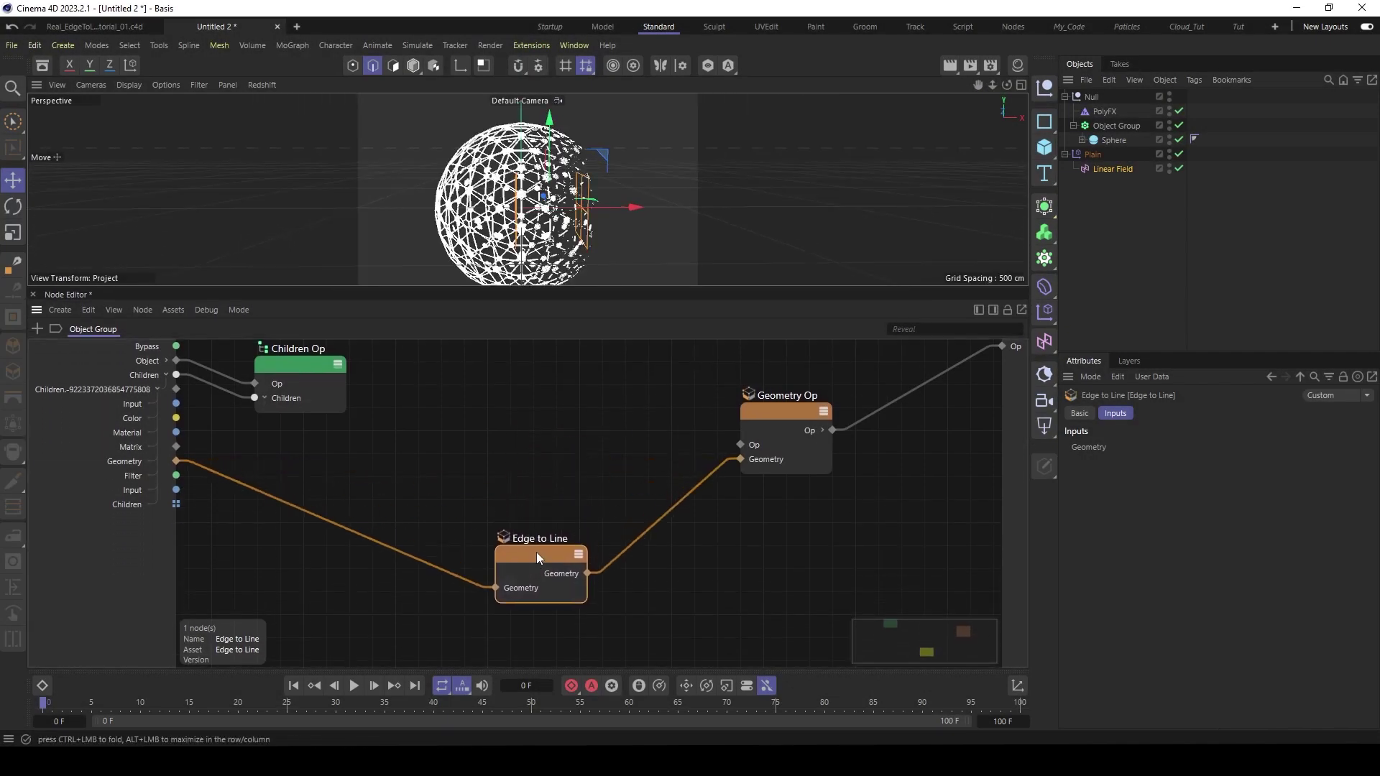
{"action": "double_click", "coordinate": [532, 431]}
{"action": "type", "text": "group"}
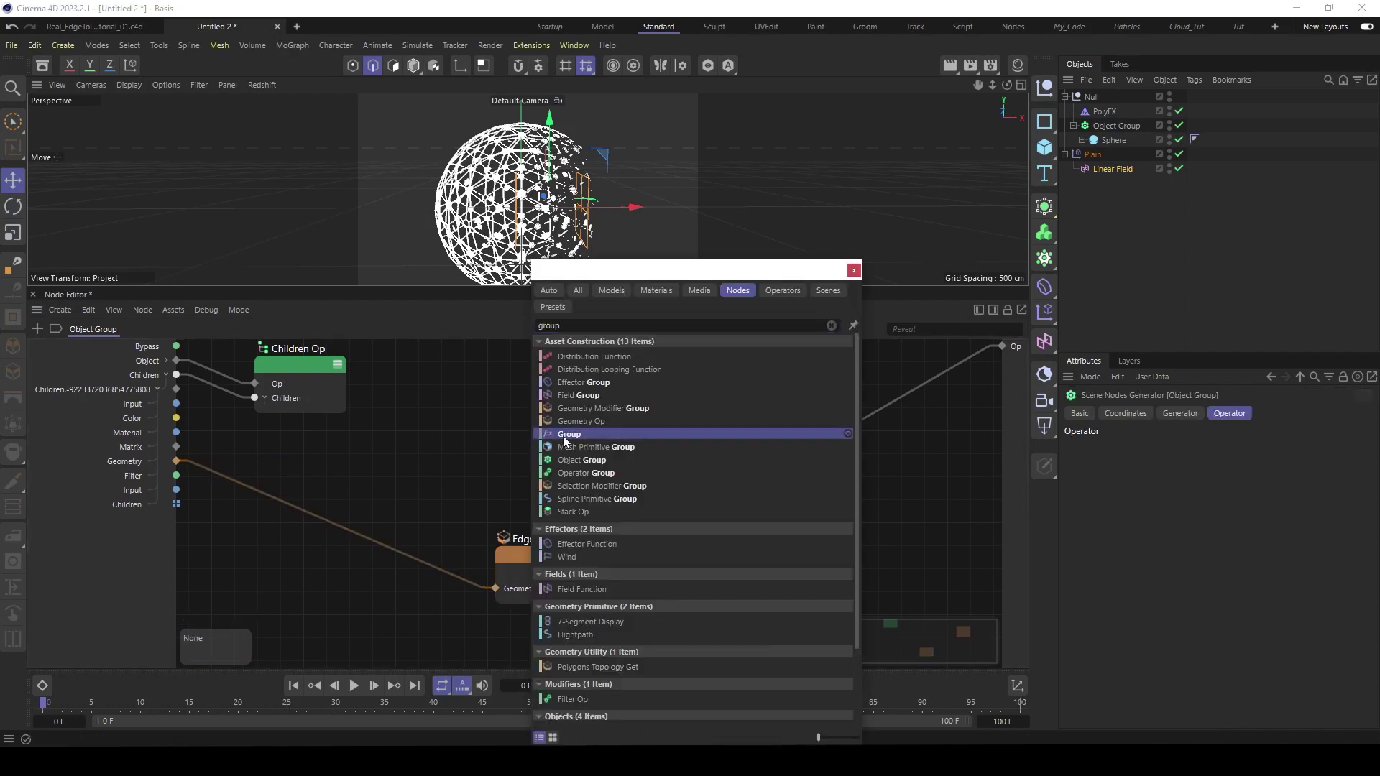
{"action": "double_click", "coordinate": [563, 436]}
{"action": "left_click_drag", "start_coordinate": [523, 434], "coordinate": [533, 448]}
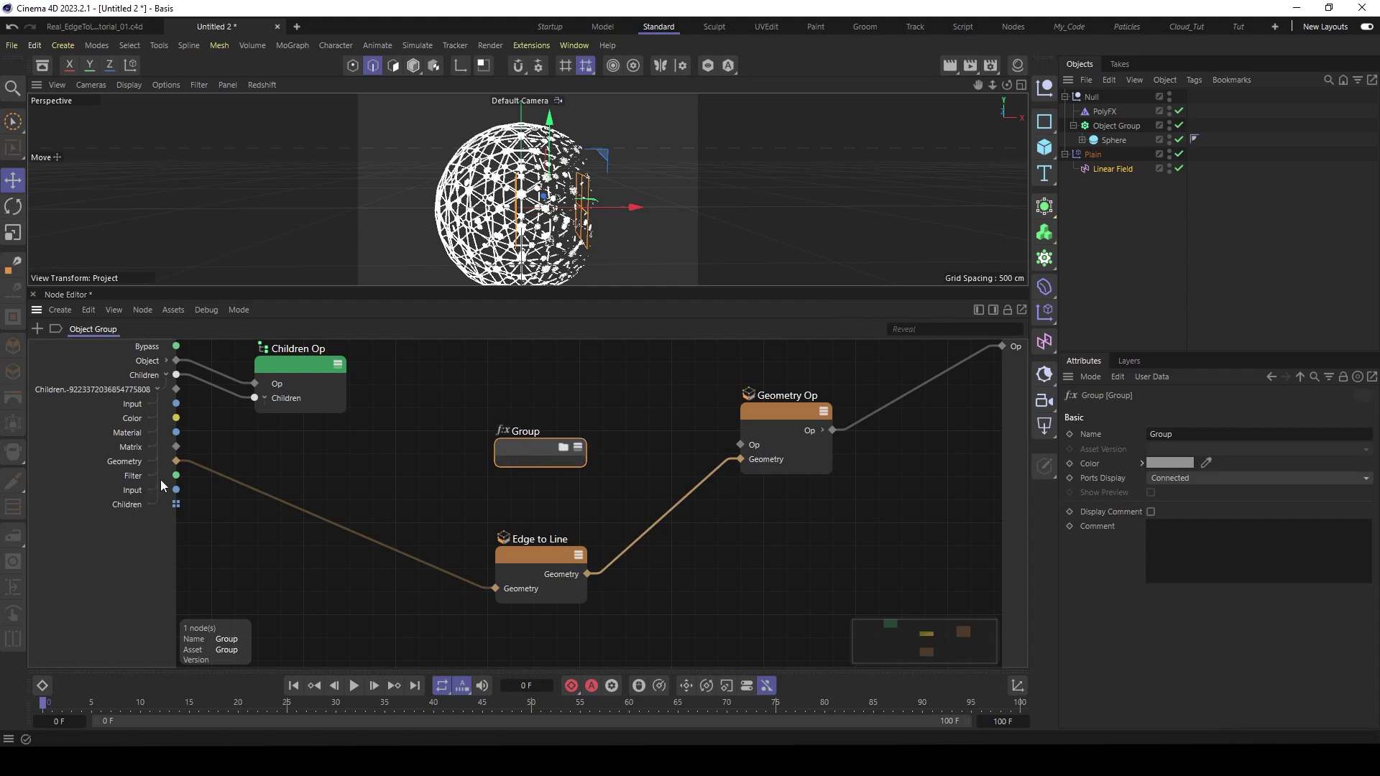
{"action": "left_click_drag", "start_coordinate": [176, 461], "coordinate": [502, 460]}
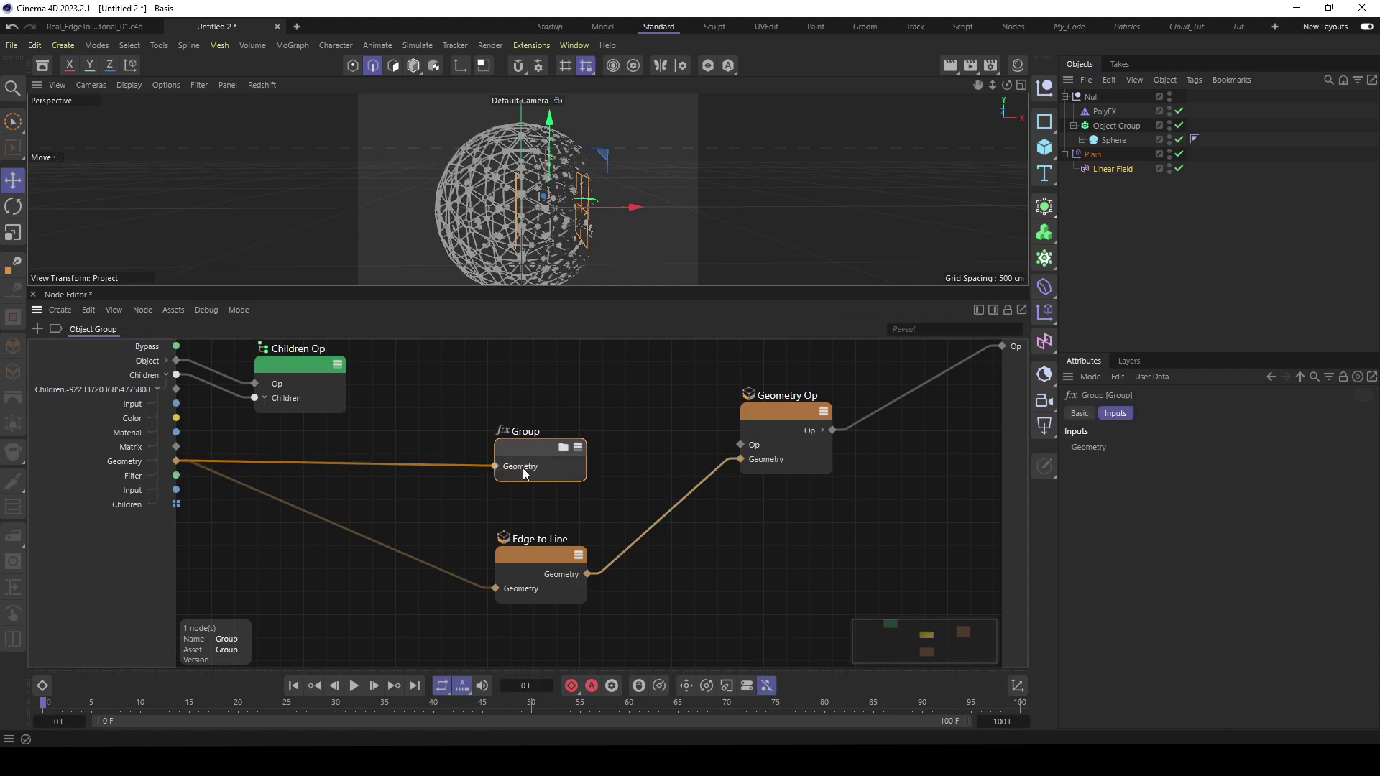
- Rename the Group node to 'Real Edge to Line'
{"action": "double_click", "coordinate": [527, 429]}
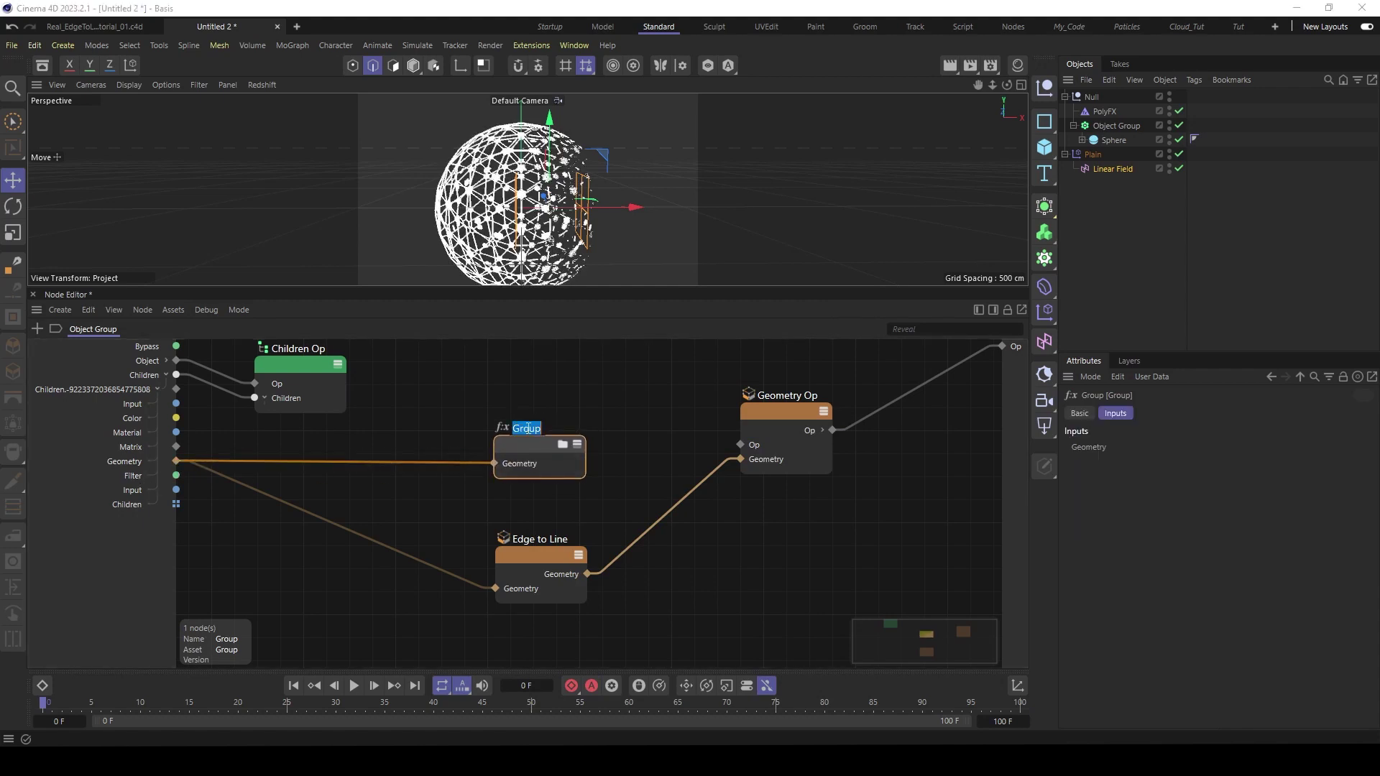
{"action": "type", "text": "Real Ed"}
{"action": "type", "text": "ge to L"}
{"action": "type", "text": "ine"}
{"action": "key", "text": "Return"}
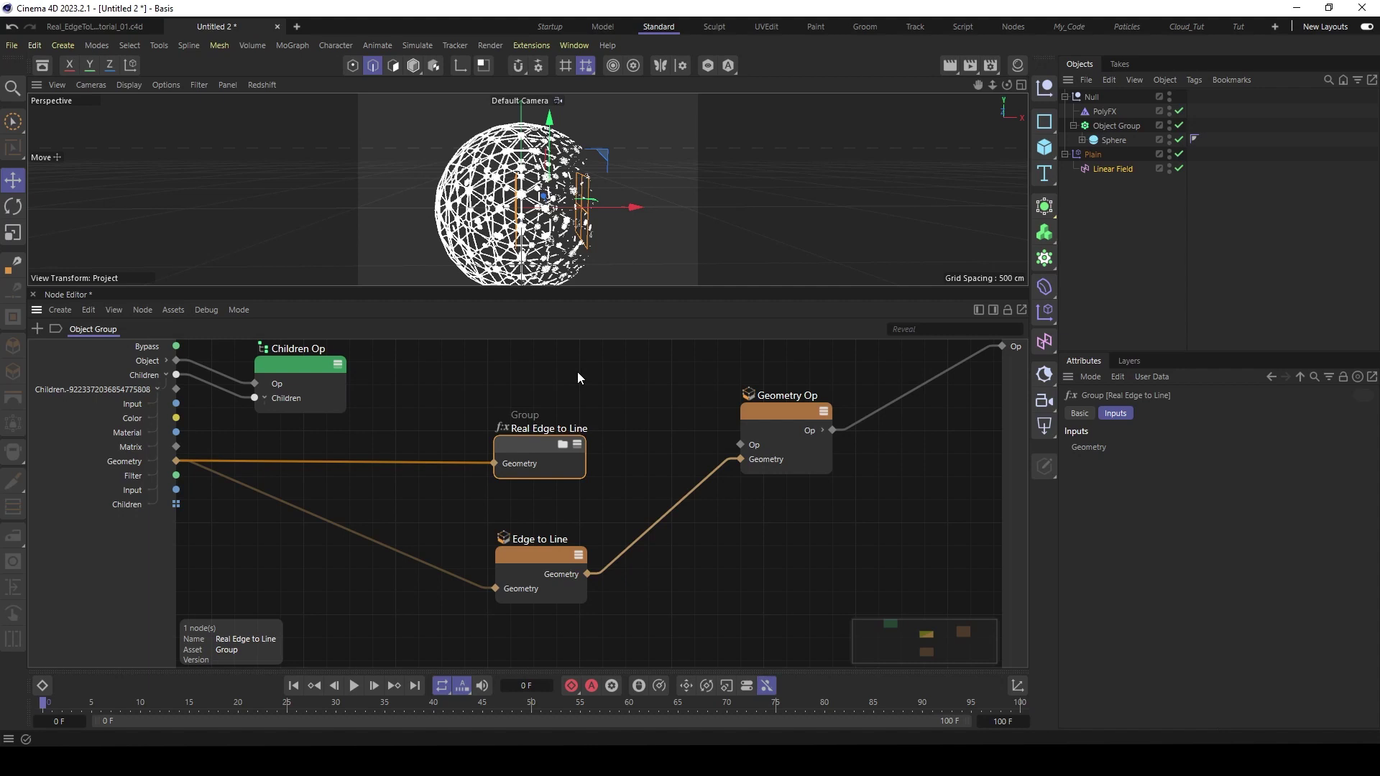
{"action": "left_click_drag", "start_coordinate": [533, 438], "coordinate": [538, 432]}
- Inside the Real Edge to Line group, add an Edge Info node fed by the group's Geometry input
{"action": "double_click", "coordinate": [536, 439]}
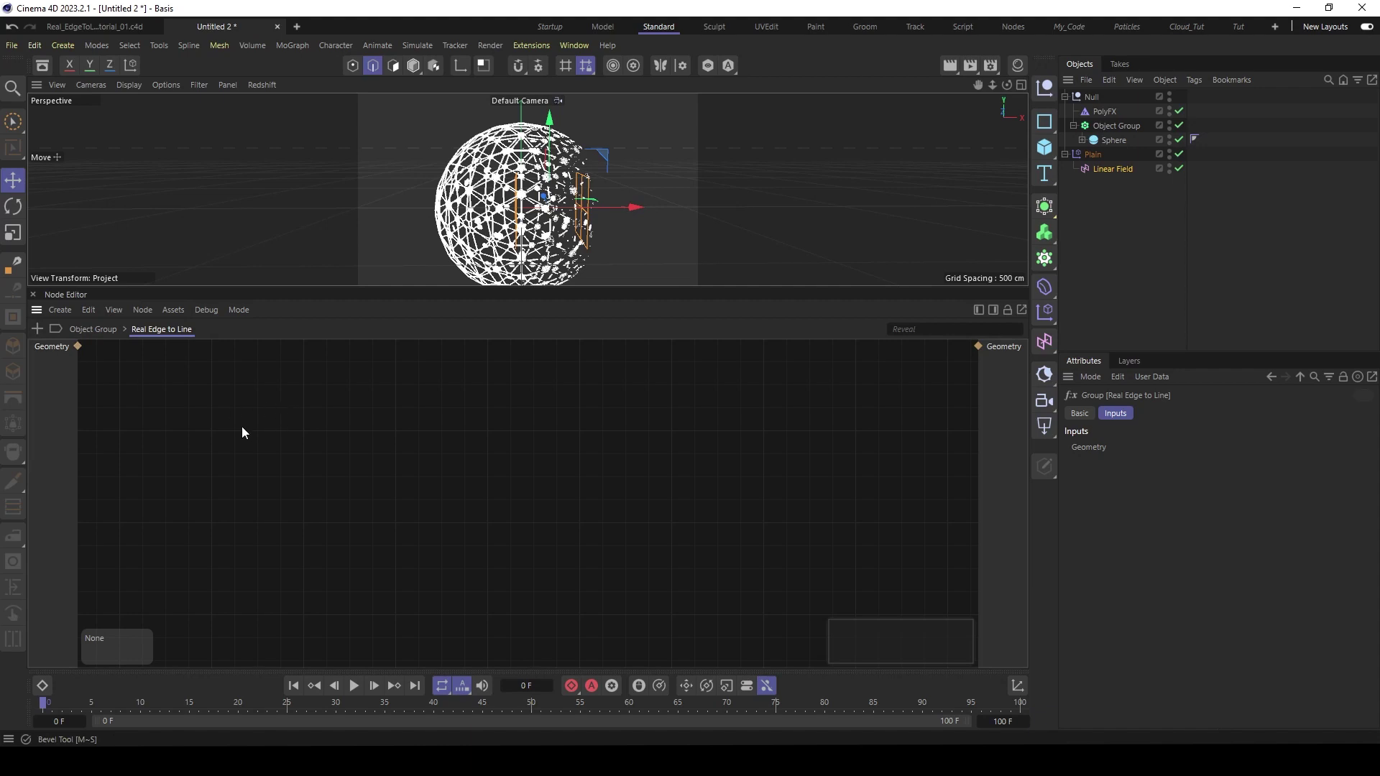
{"action": "double_click", "coordinate": [175, 409]}
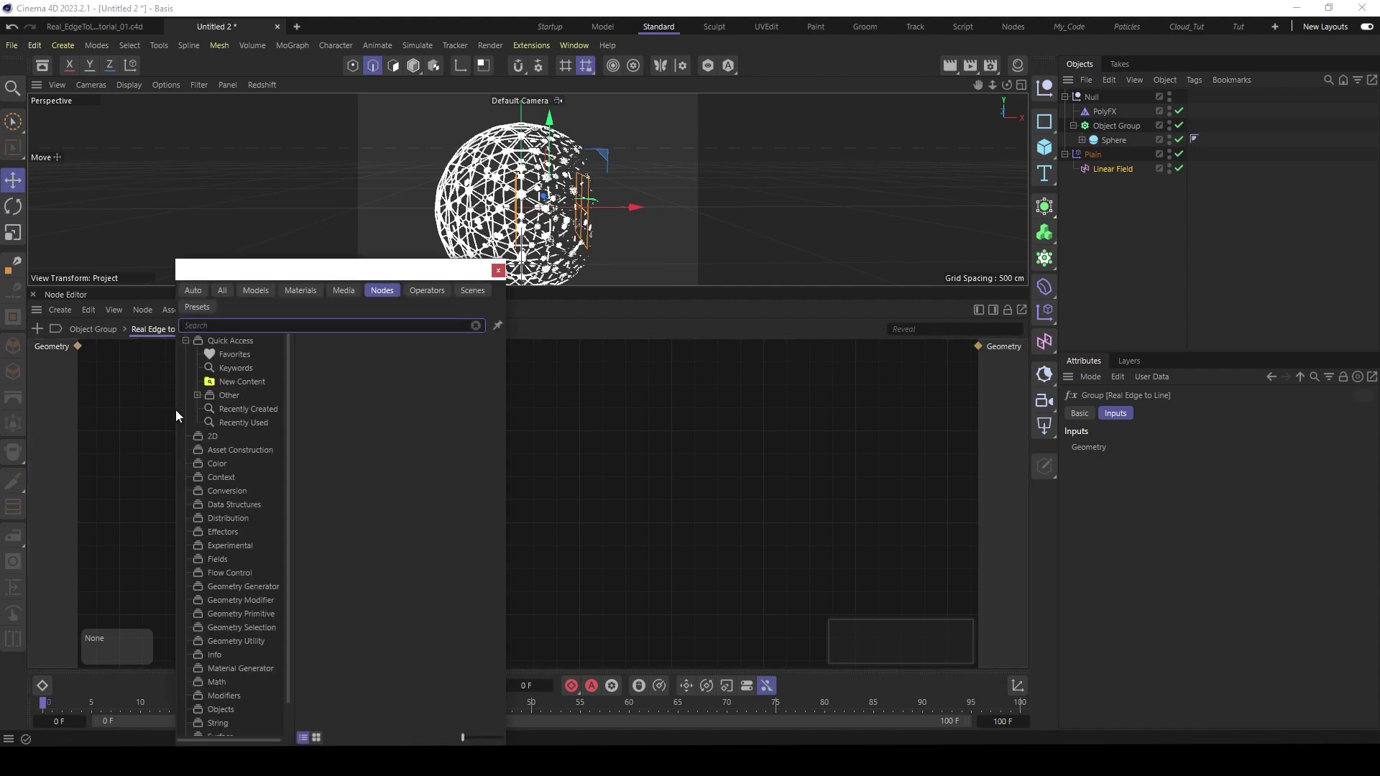
{"action": "type", "text": "edge"}
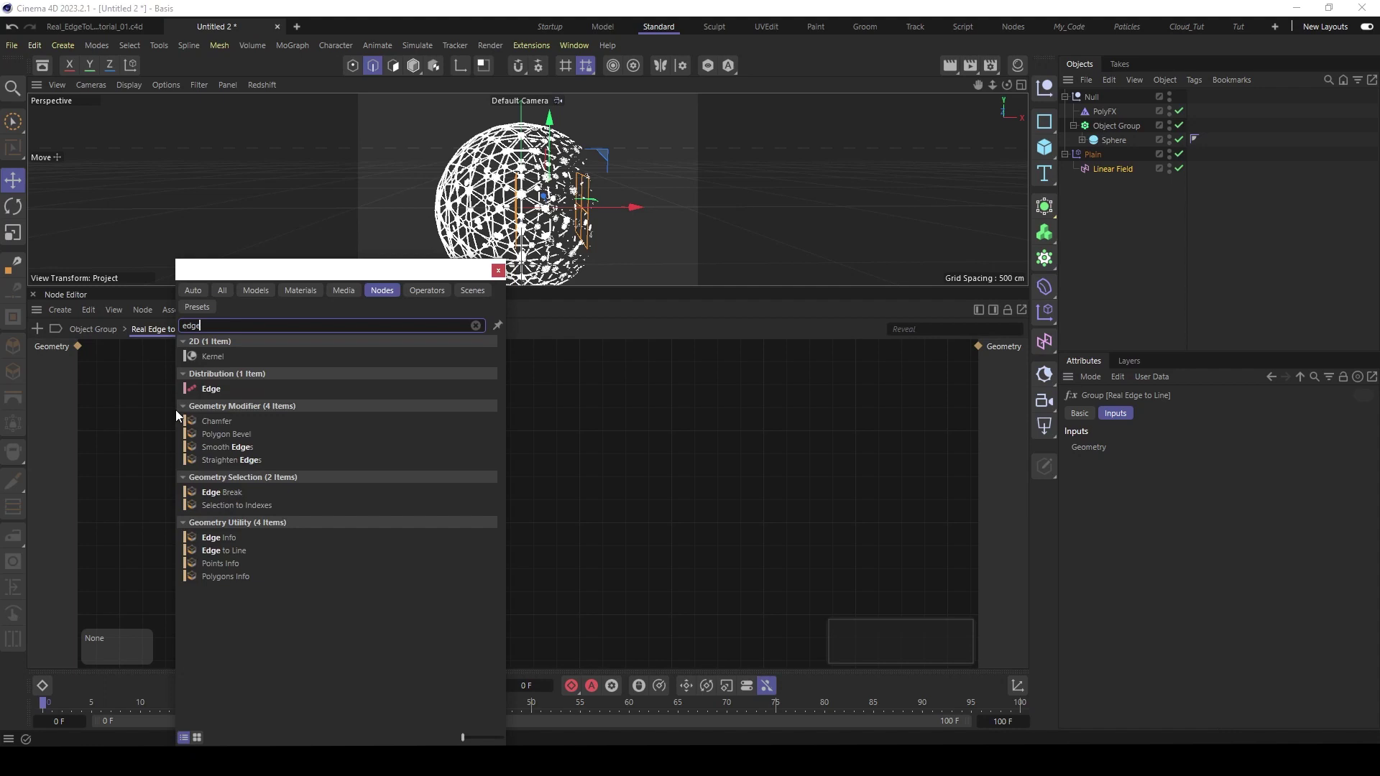
{"action": "type", "text": " in"}
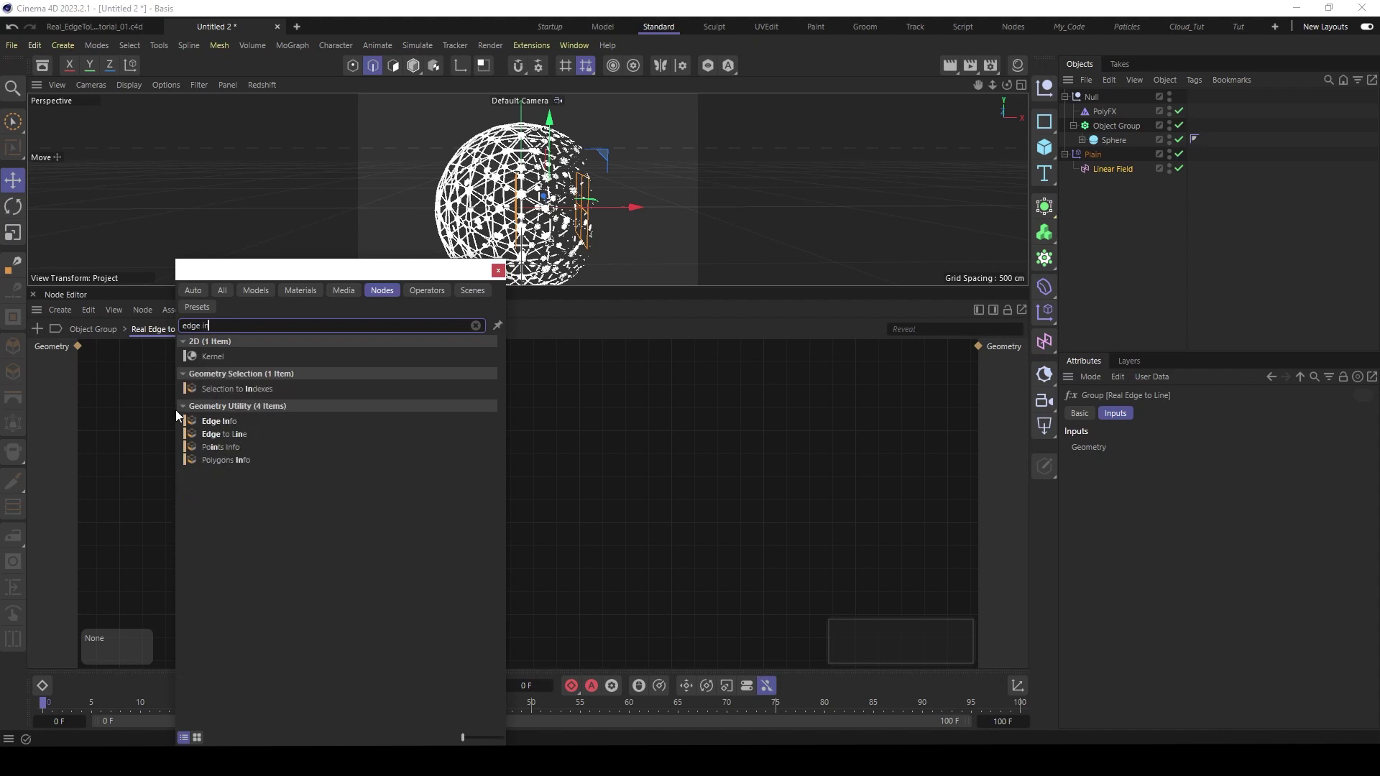
{"action": "double_click", "coordinate": [231, 421]}
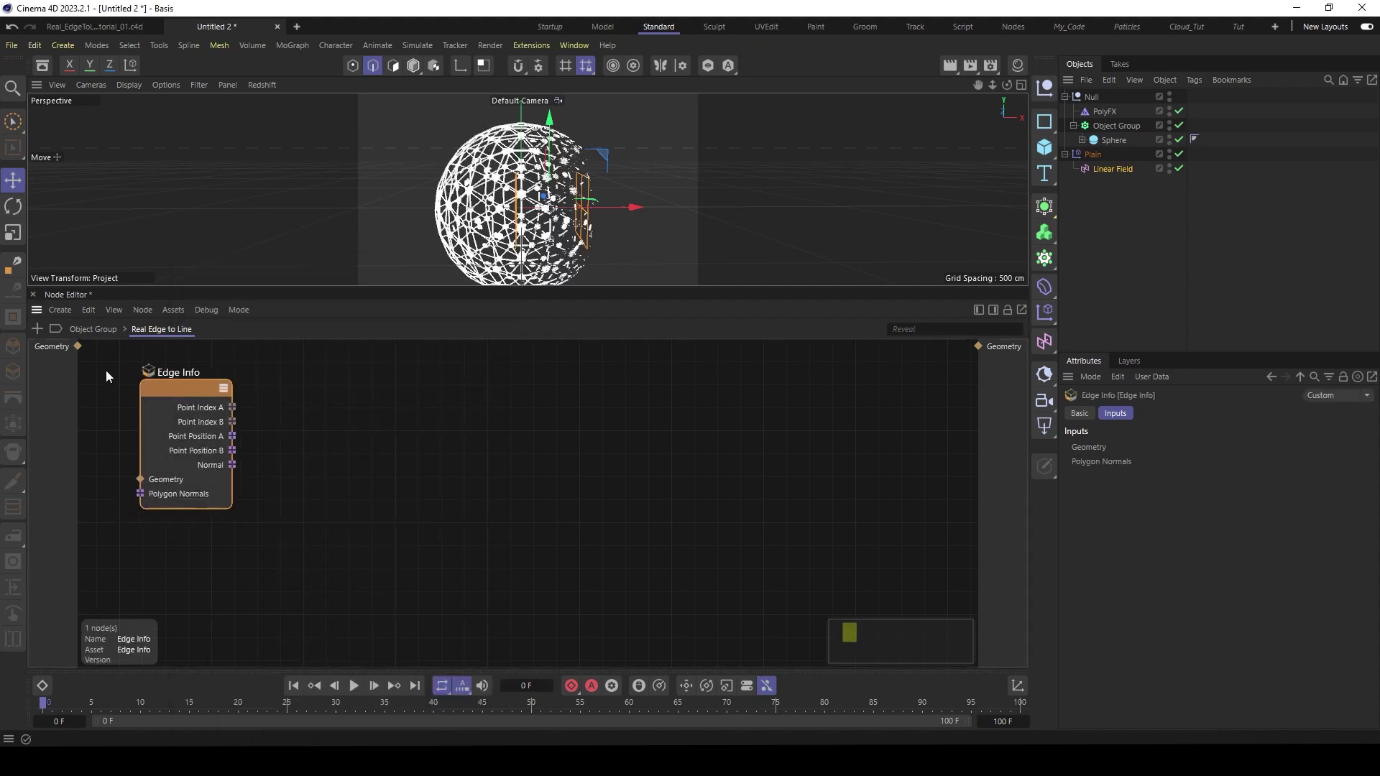
{"action": "left_click_drag", "start_coordinate": [78, 346], "coordinate": [141, 480]}
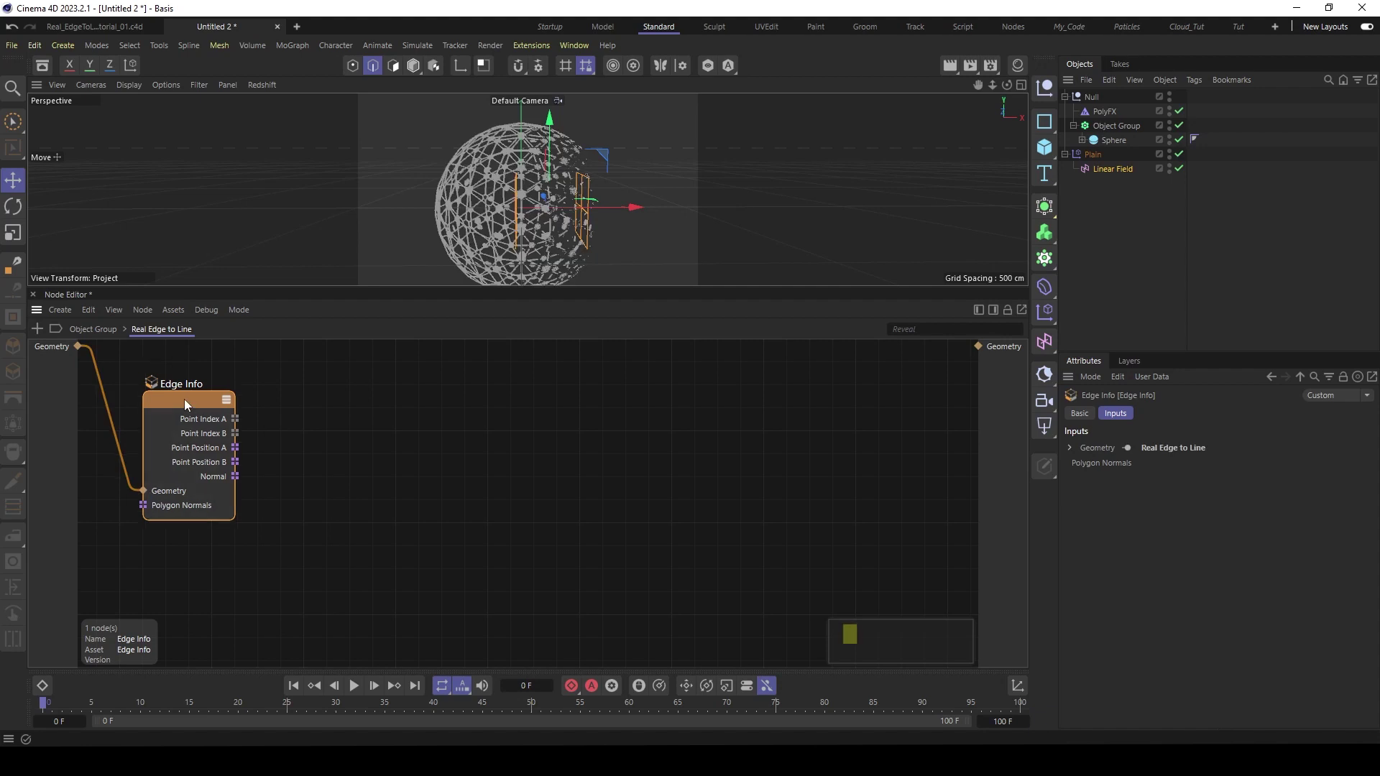
{"action": "left_click_drag", "start_coordinate": [182, 391], "coordinate": [186, 390]}
{"action": "left_click", "coordinate": [186, 438]}
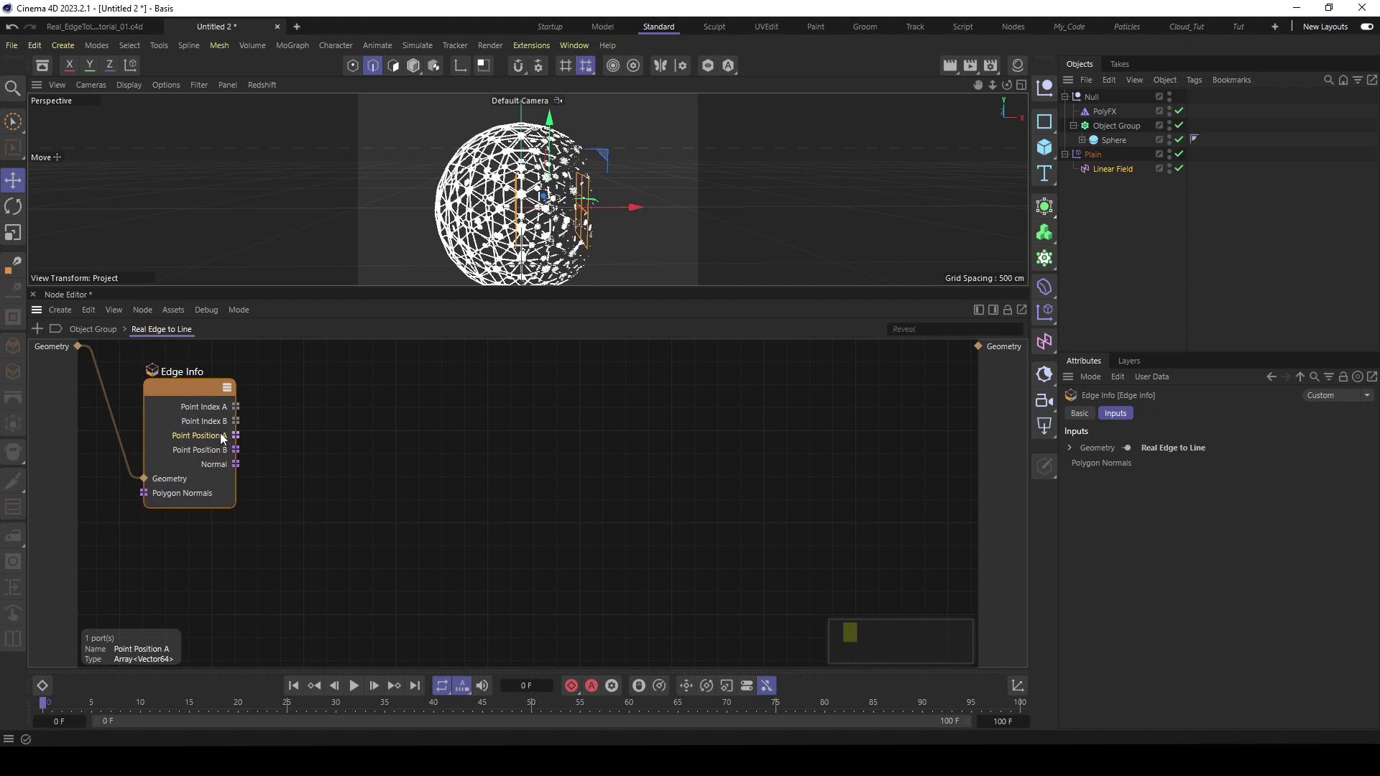
{"action": "left_click_drag", "start_coordinate": [189, 389], "coordinate": [180, 414]}
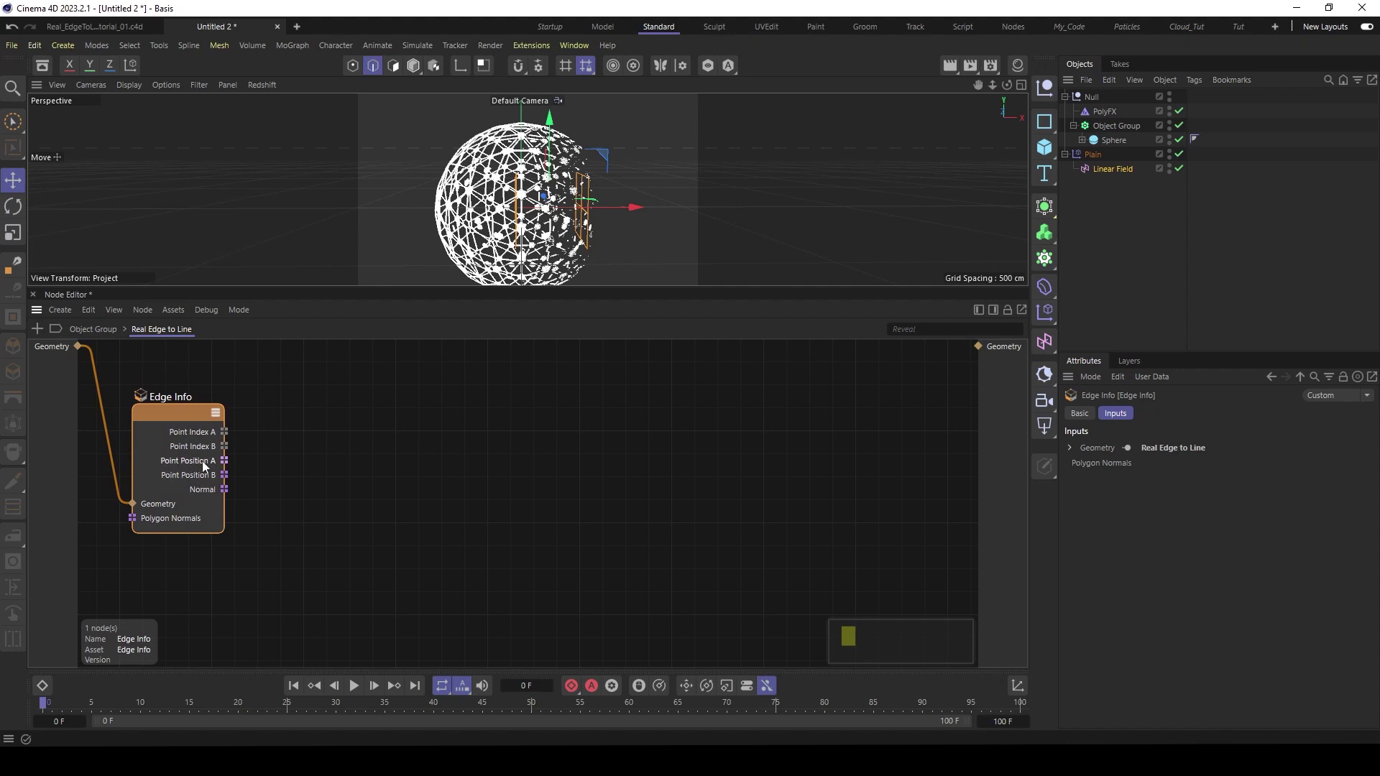
- Add a Get Count node reading Edge Info's Point Position A into its Array
{"action": "double_click", "coordinate": [286, 417]}
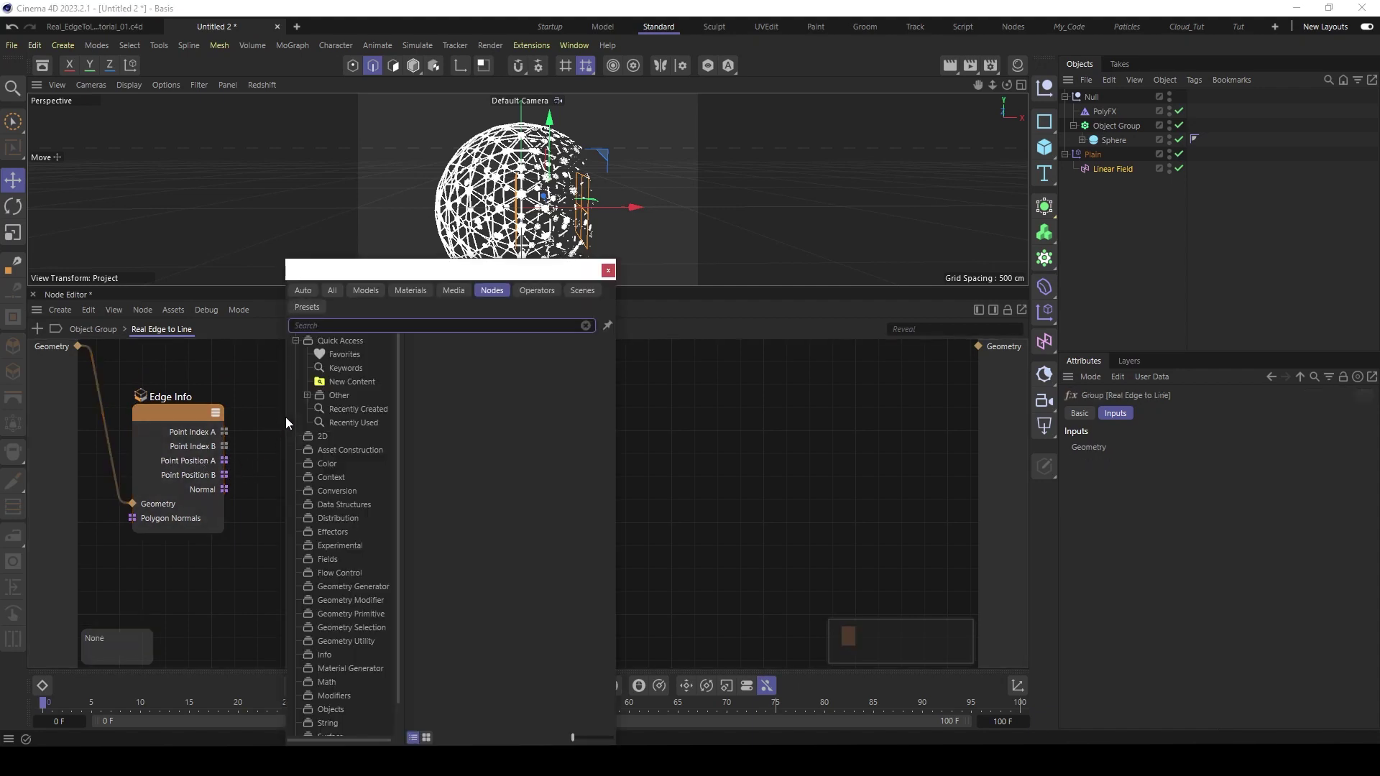
{"action": "type", "text": "get cou"}
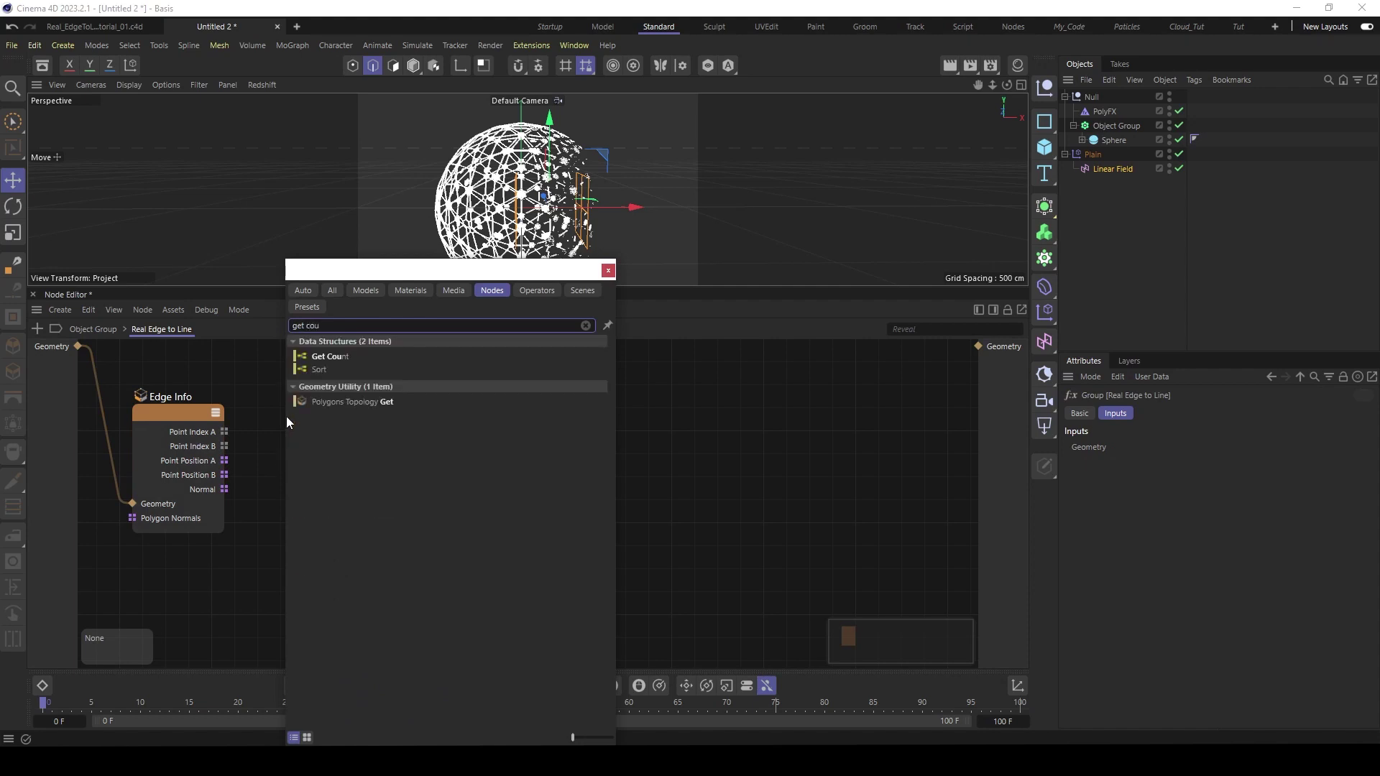
{"action": "double_click", "coordinate": [341, 358]}
{"action": "left_click_drag", "start_coordinate": [317, 415], "coordinate": [314, 427]}
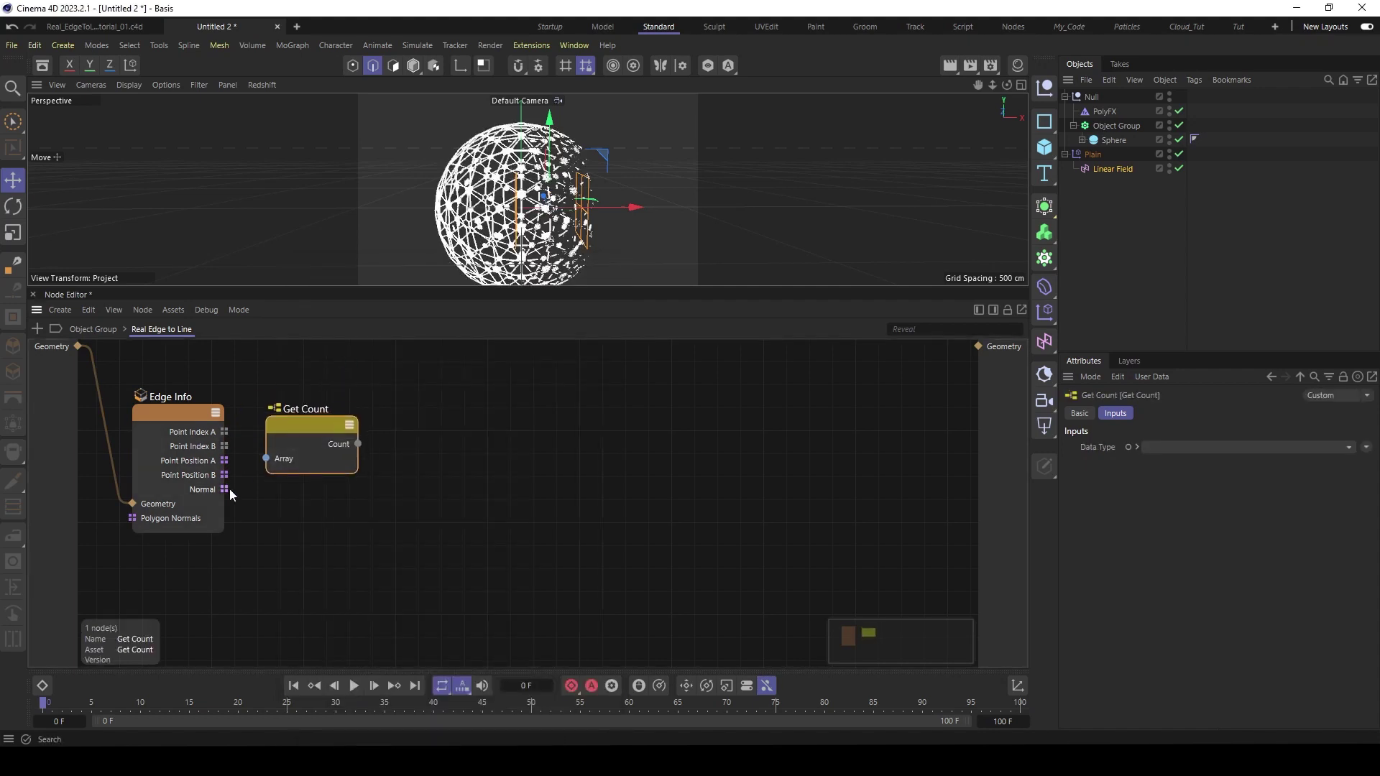
{"action": "left_click_drag", "start_coordinate": [224, 460], "coordinate": [286, 417]}
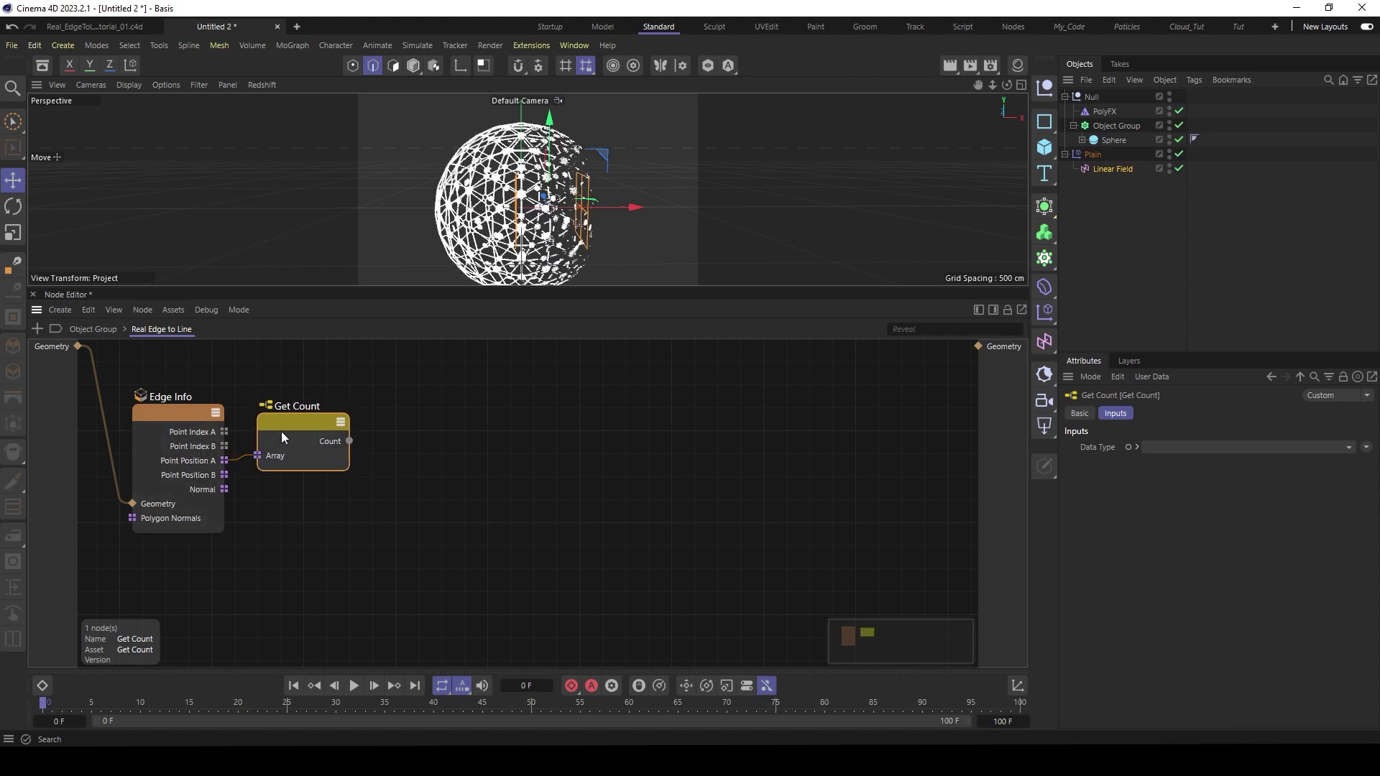
{"action": "left_click_drag", "start_coordinate": [282, 436], "coordinate": [279, 439]}
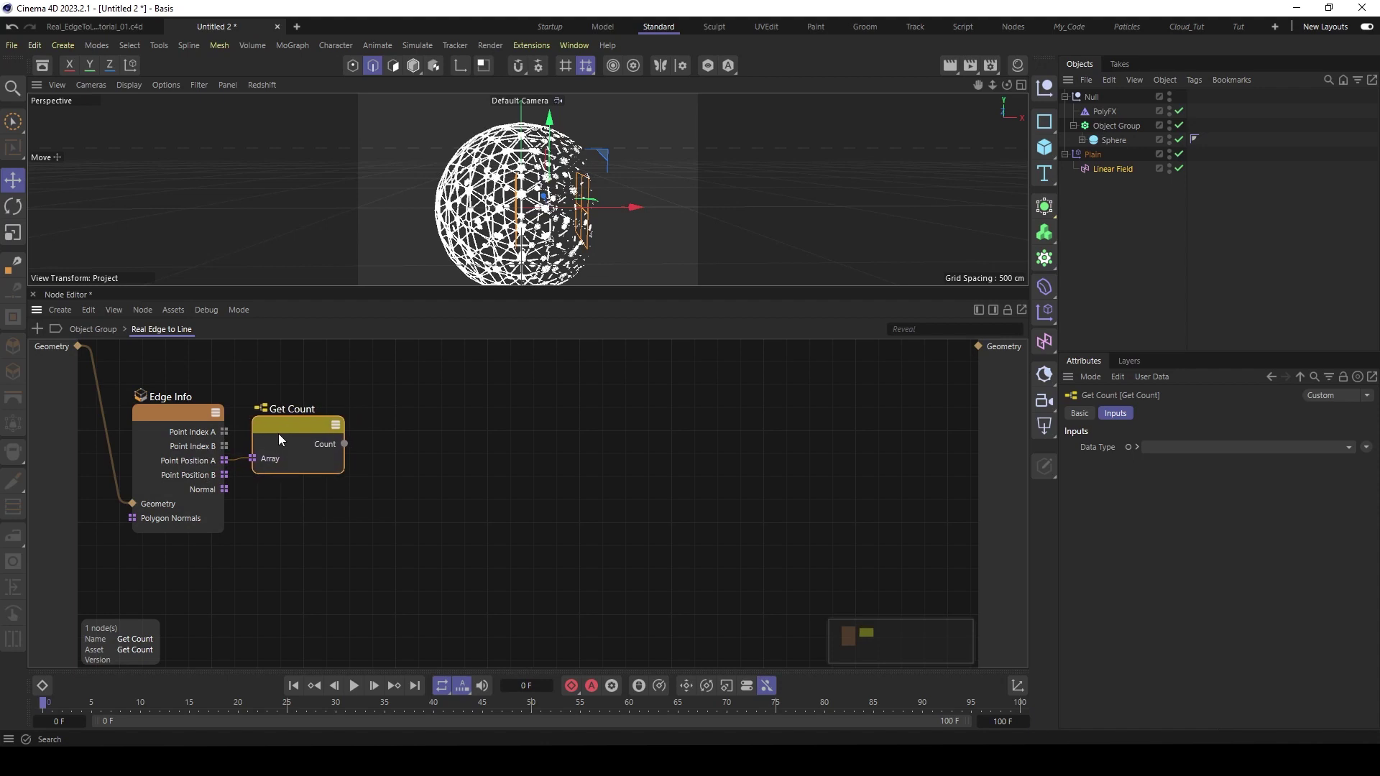
- Add a Range node beside Get Count to take its count
{"action": "double_click", "coordinate": [396, 400]}
{"action": "type", "text": "range"}
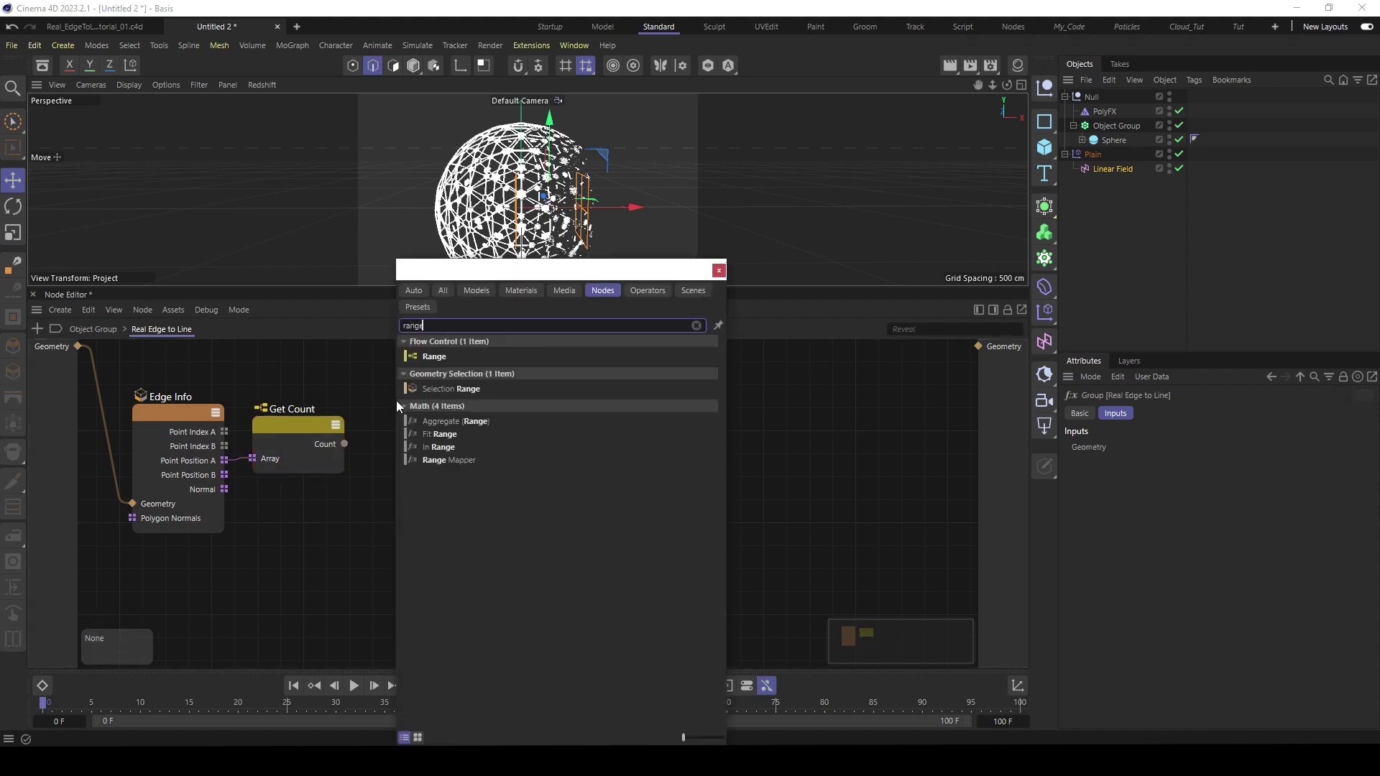
{"action": "left_click", "coordinate": [437, 356]}
{"action": "mouse_move", "coordinate": [404, 411]}
{"action": "left_mouse_down"}
{"action": "mouse_move", "coordinate": [406, 389]}
{"action": "mouse_move", "coordinate": [394, 401]}
{"action": "left_mouse_up"}
{"action": "left_click", "coordinate": [440, 446]}
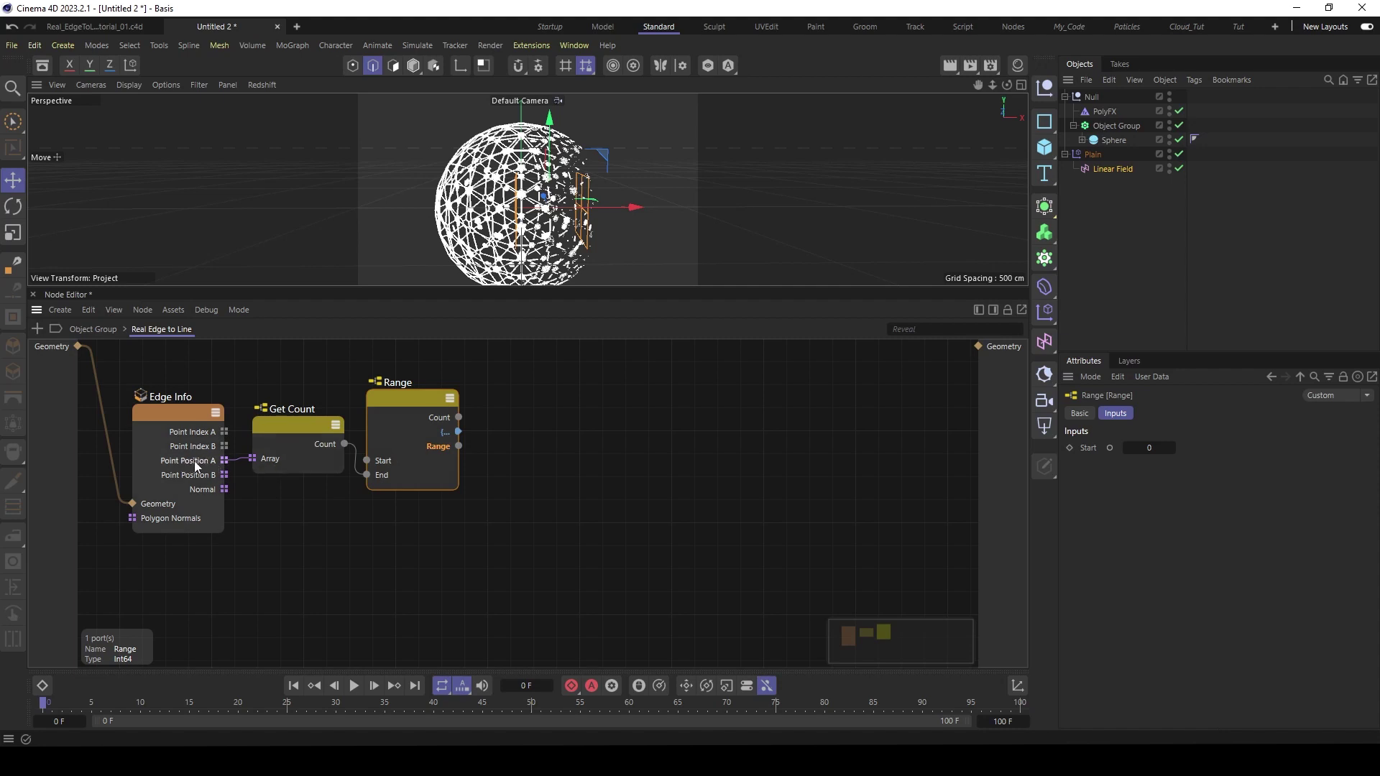
{"action": "left_click_drag", "start_coordinate": [421, 404], "coordinate": [408, 417]}
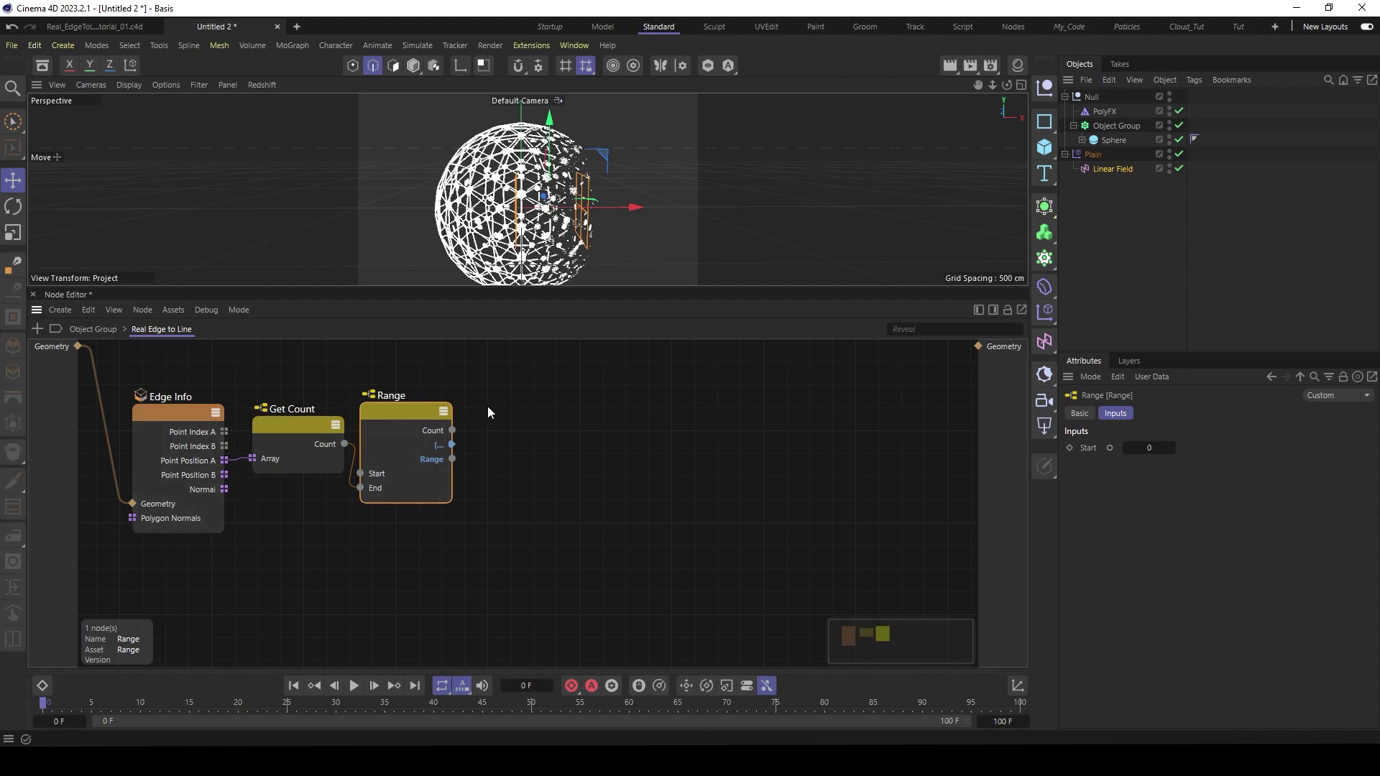
- Add two Get Element nodes reading Point Position A and Point Position B respectively
{"action": "double_click", "coordinate": [527, 401]}
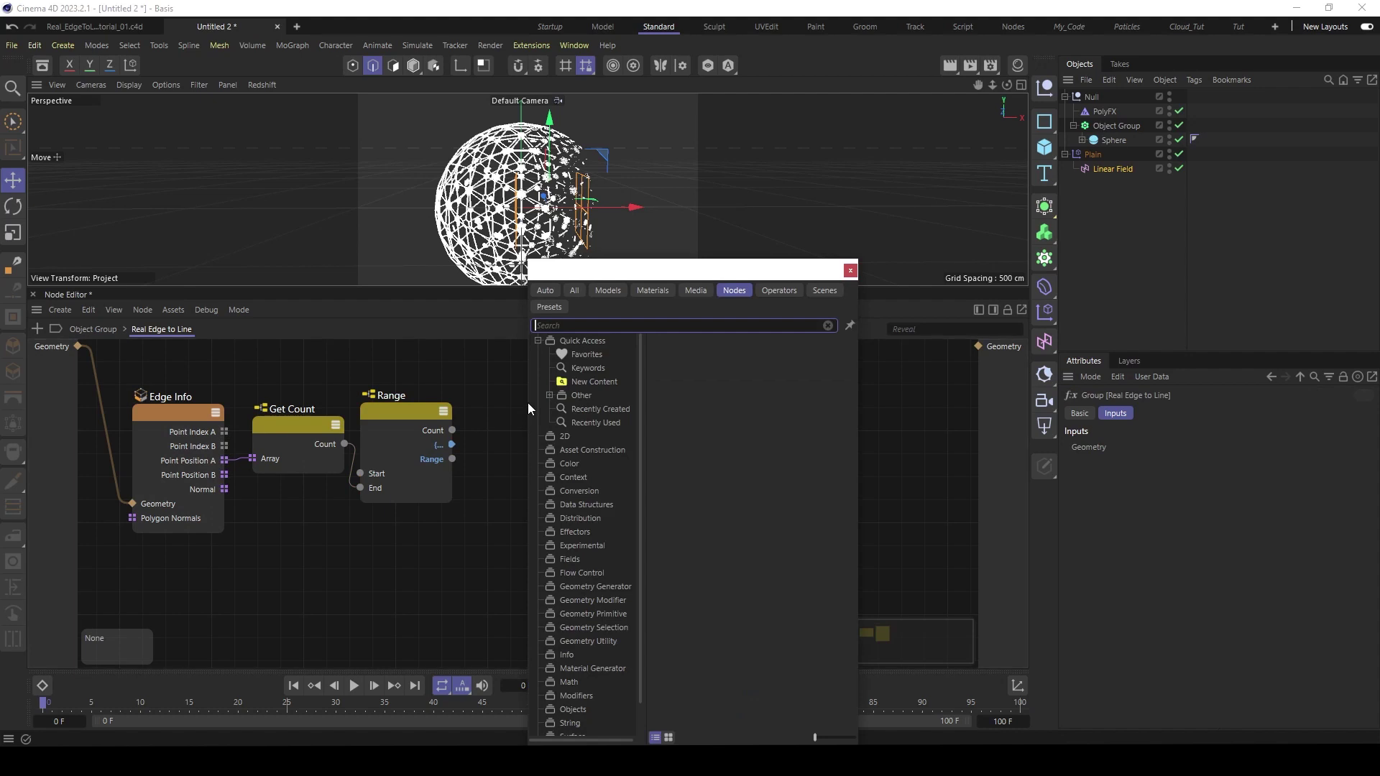
{"action": "type", "text": "get"}
{"action": "type", "text": " c"}
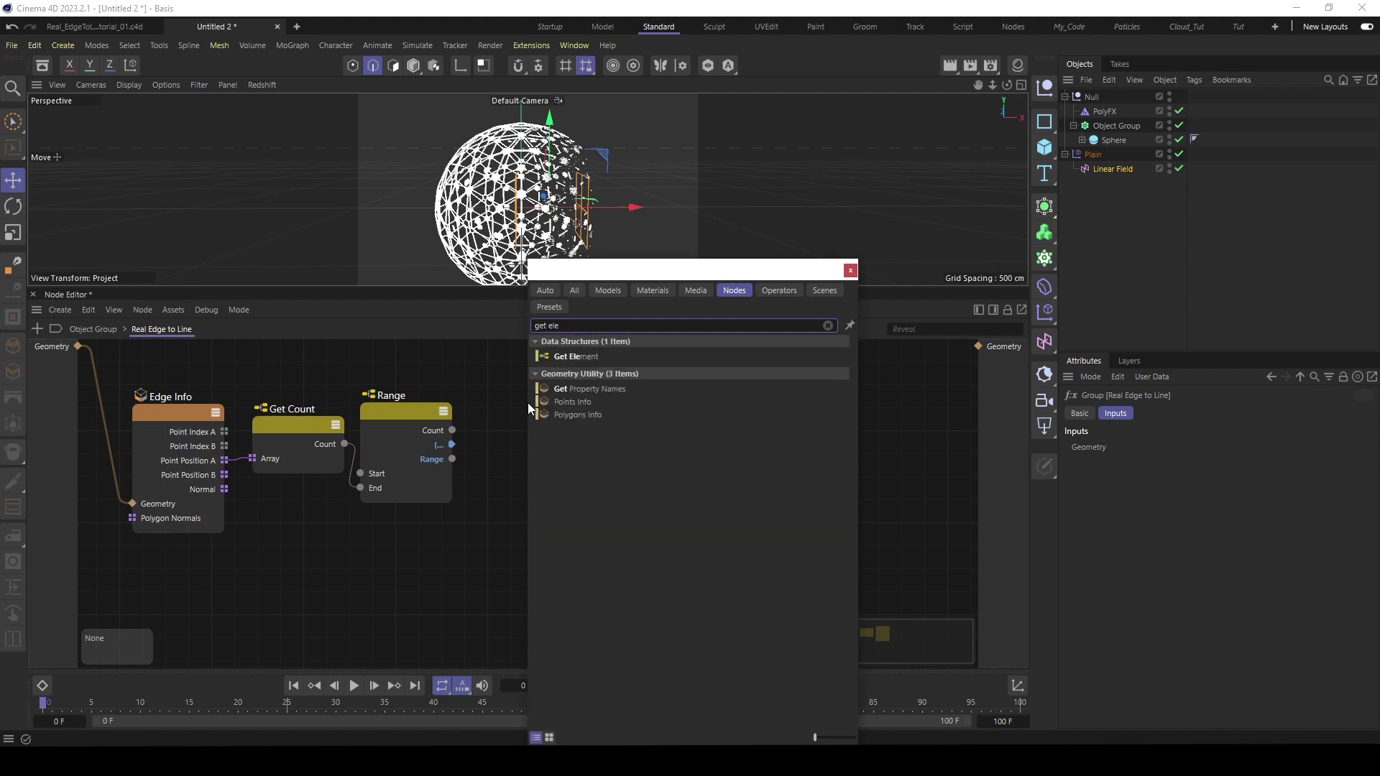
{"action": "left_click", "coordinate": [567, 357]}
{"action": "left_click_drag", "start_coordinate": [524, 407], "coordinate": [521, 473]}
{"action": "left_click_drag", "start_coordinate": [224, 460], "coordinate": [498, 404]}
{"action": "left_click_drag", "start_coordinate": [224, 474], "coordinate": [531, 492]}
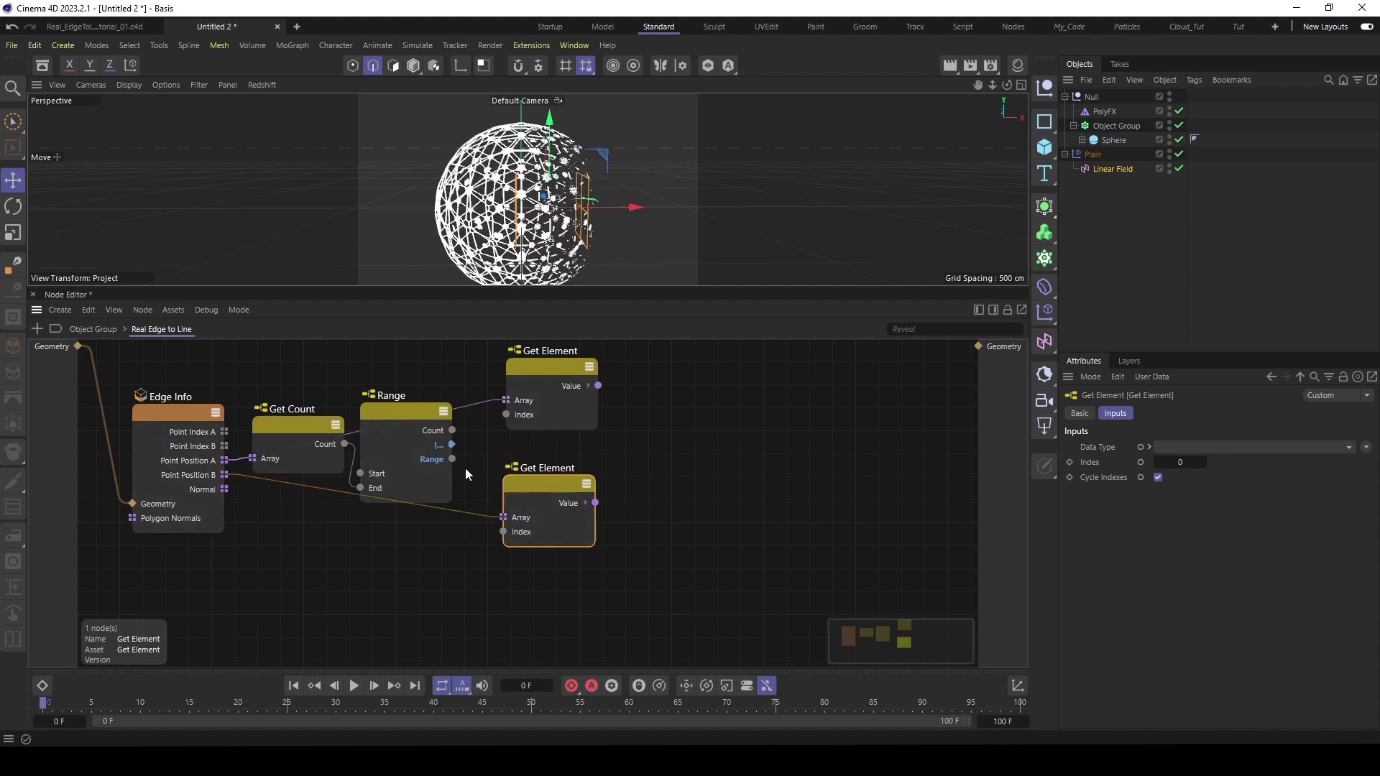
- Connect Range's output to the Index of both Get Element nodes
{"action": "left_click_drag", "start_coordinate": [451, 459], "coordinate": [508, 416]}
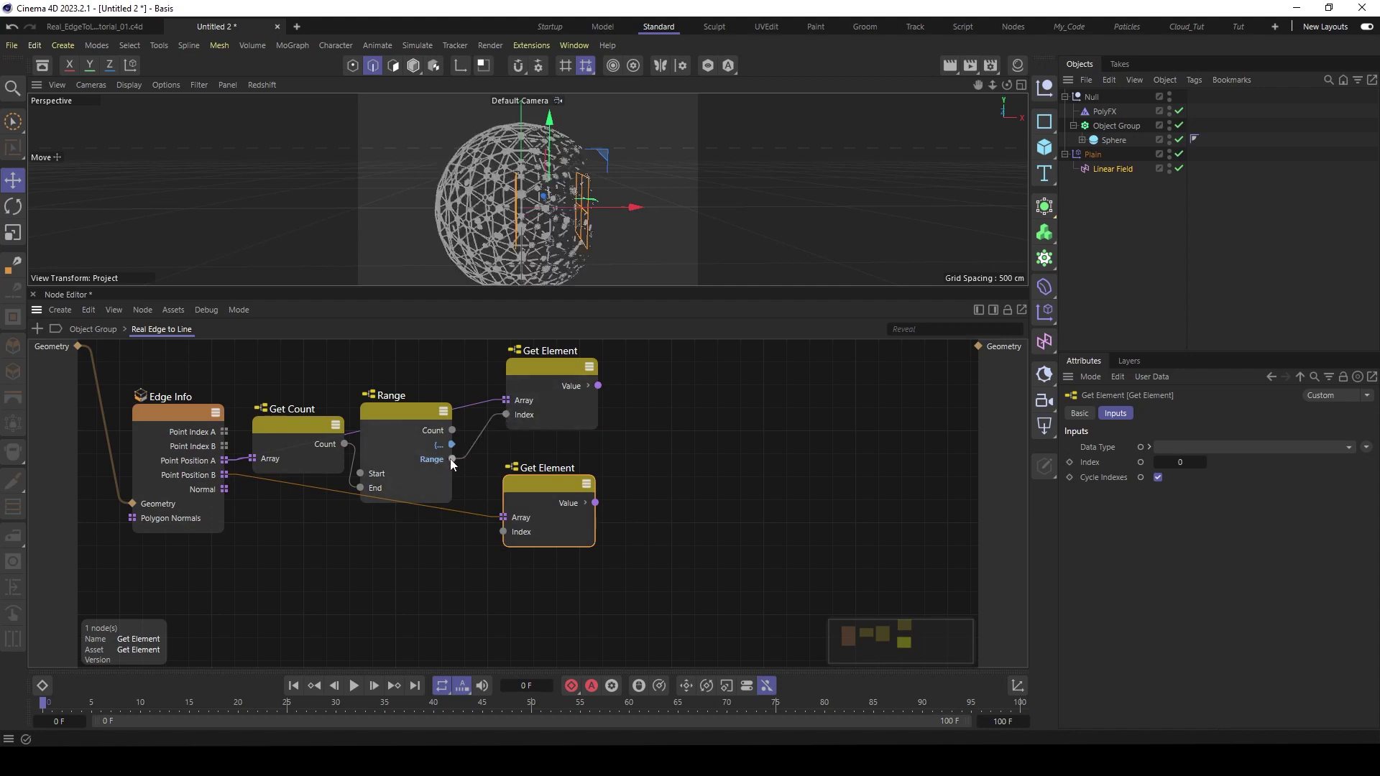
{"action": "left_click_drag", "start_coordinate": [452, 459], "coordinate": [509, 540]}
{"action": "left_click_drag", "start_coordinate": [550, 480], "coordinate": [551, 488]}
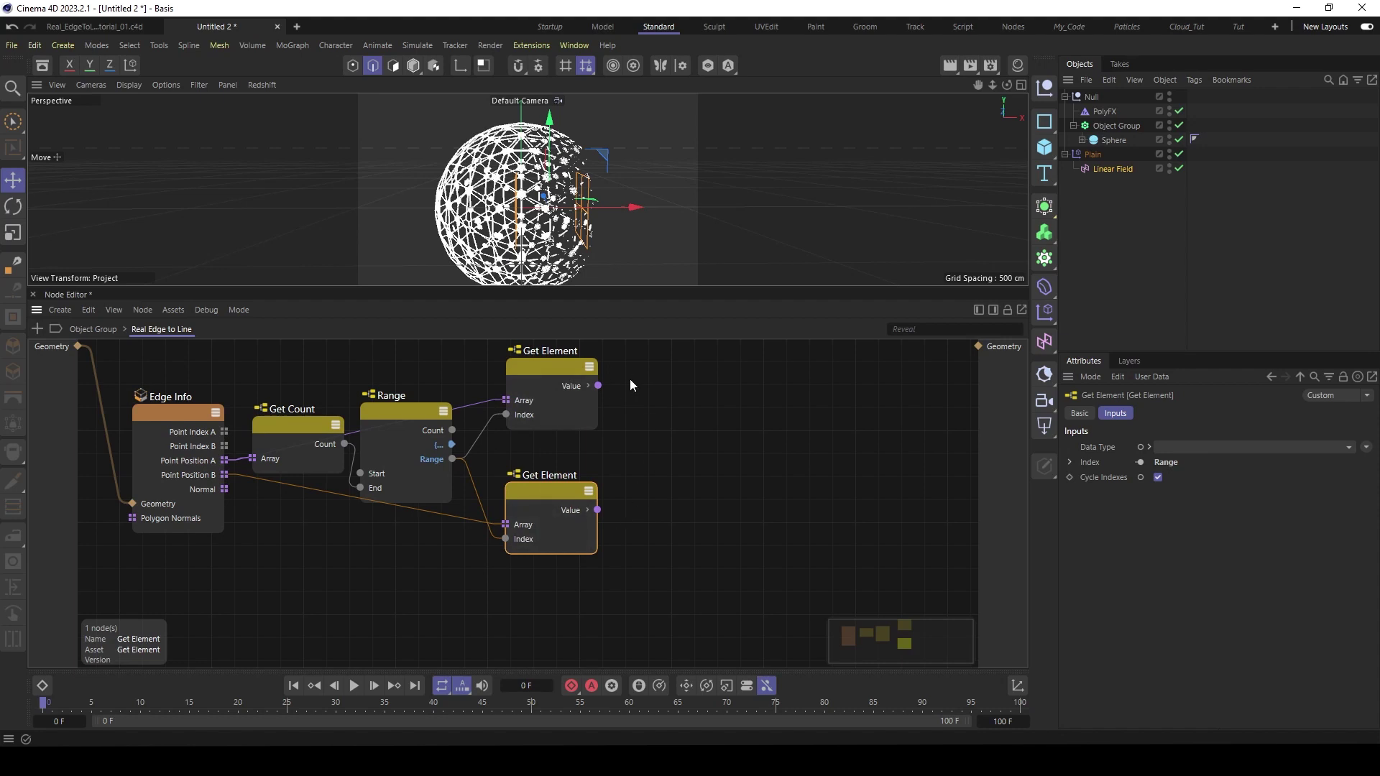
- Add a Build node set to Vector data type, trimmed to two elements
{"action": "double_click", "coordinate": [669, 416]}
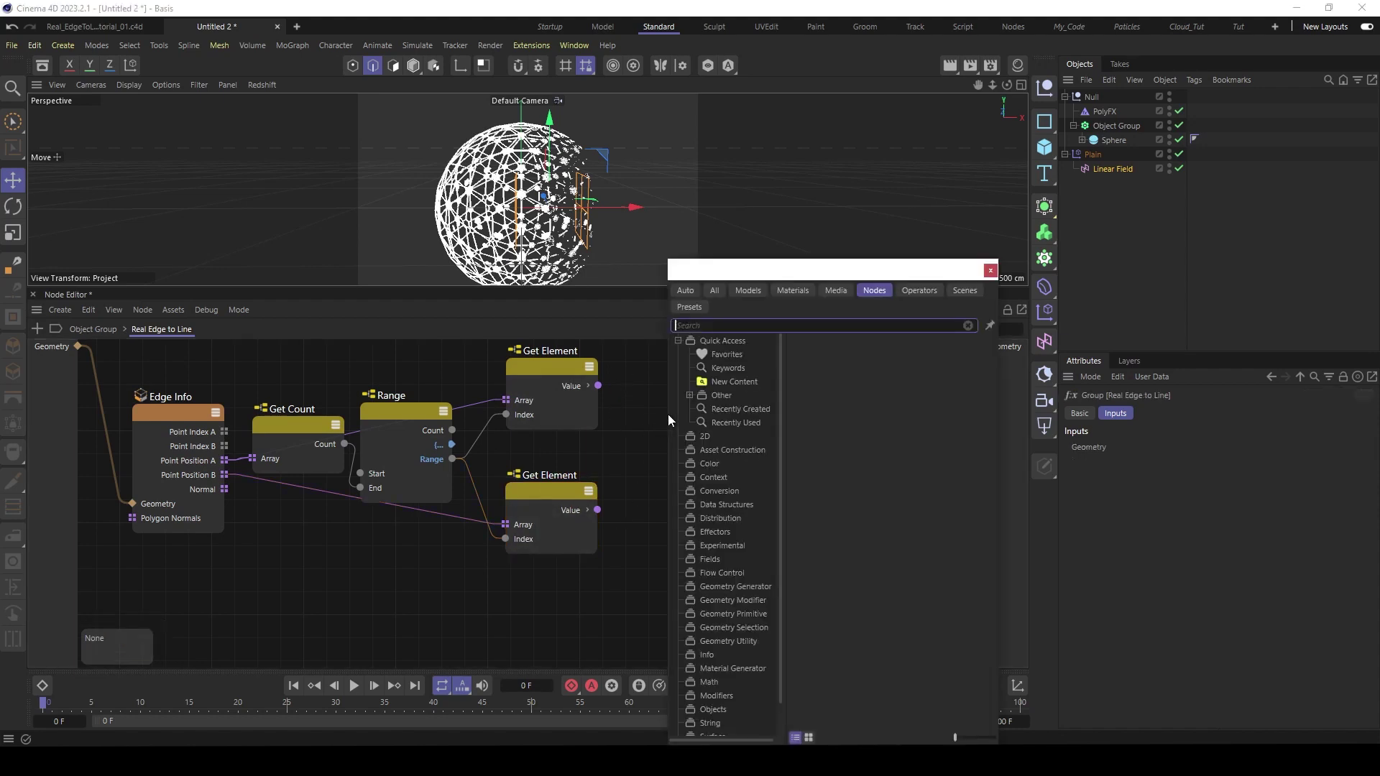
{"action": "type", "text": "build"}
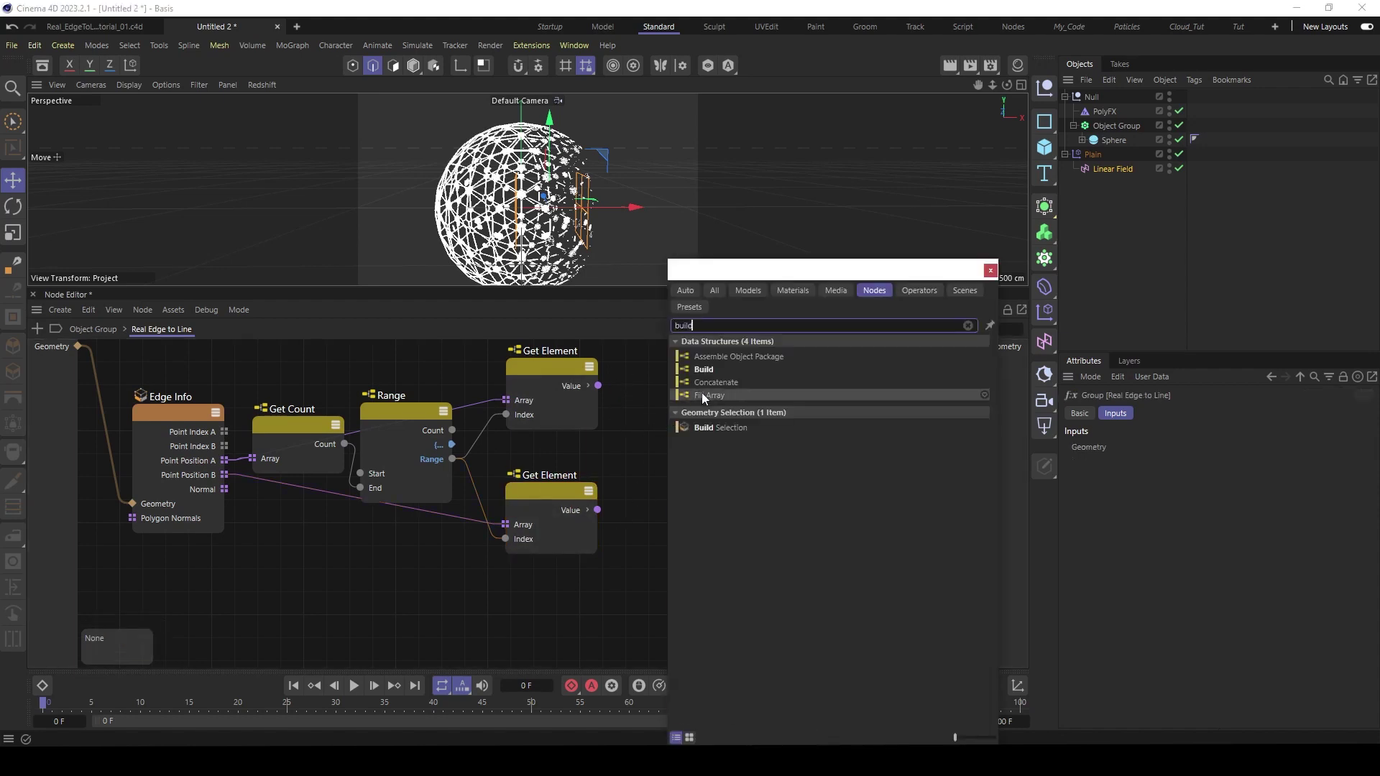
{"action": "left_click", "coordinate": [704, 371]}
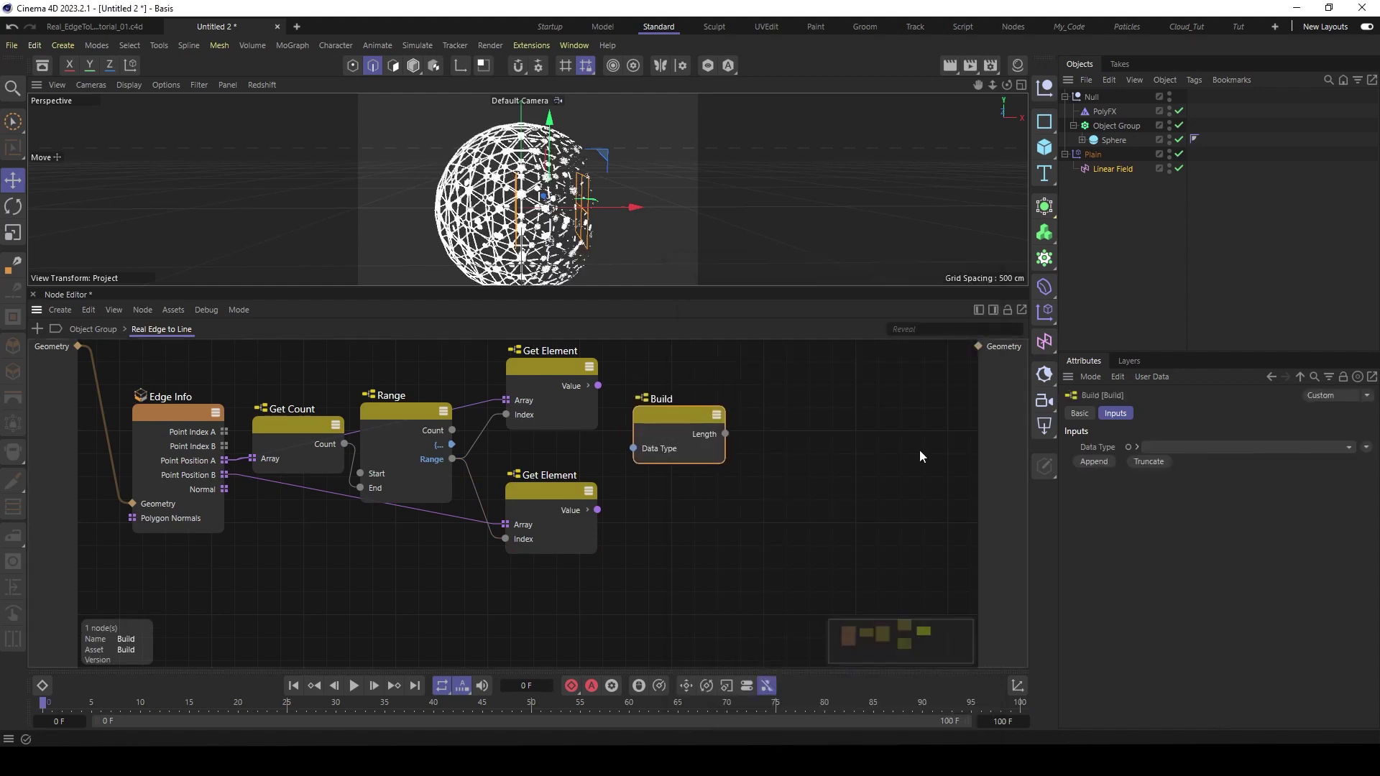
{"action": "left_click", "coordinate": [1185, 447]}
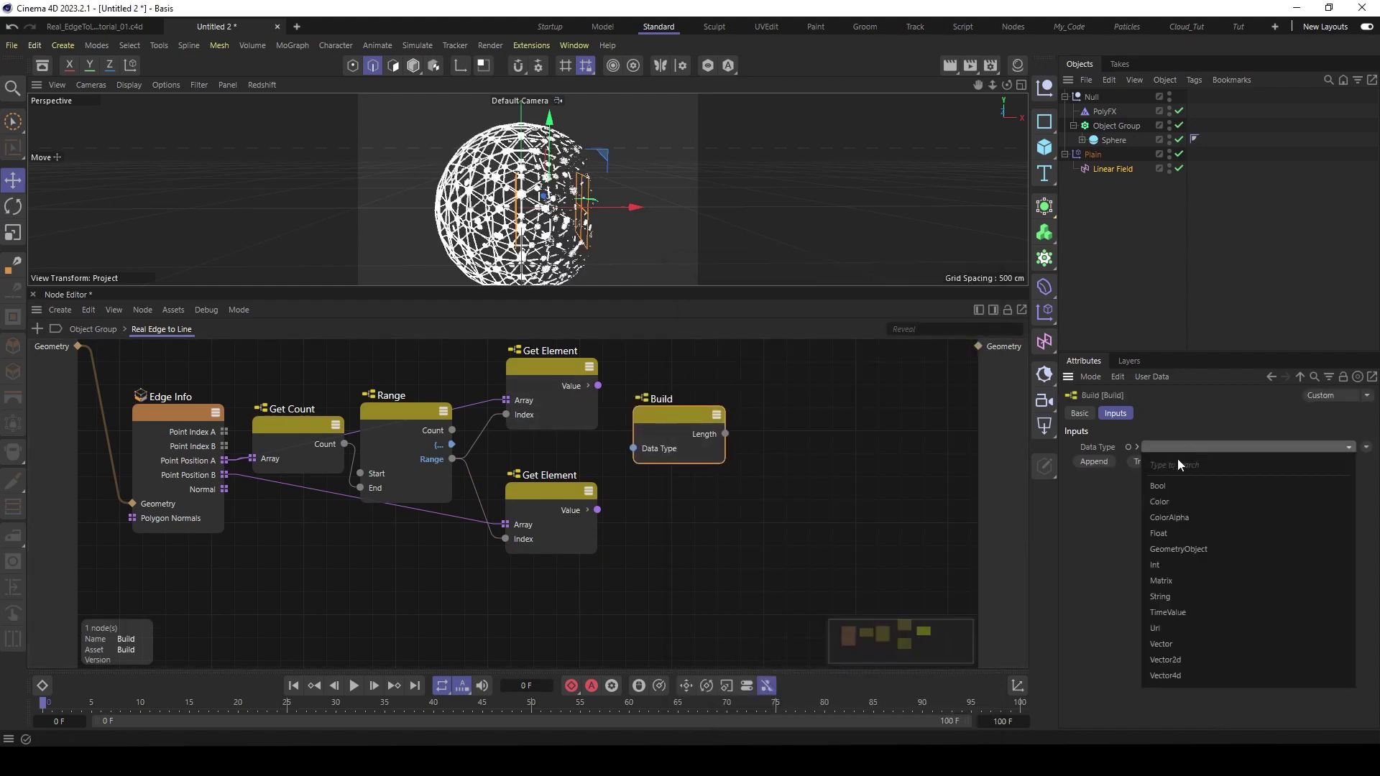
{"action": "left_click", "coordinate": [1169, 644]}
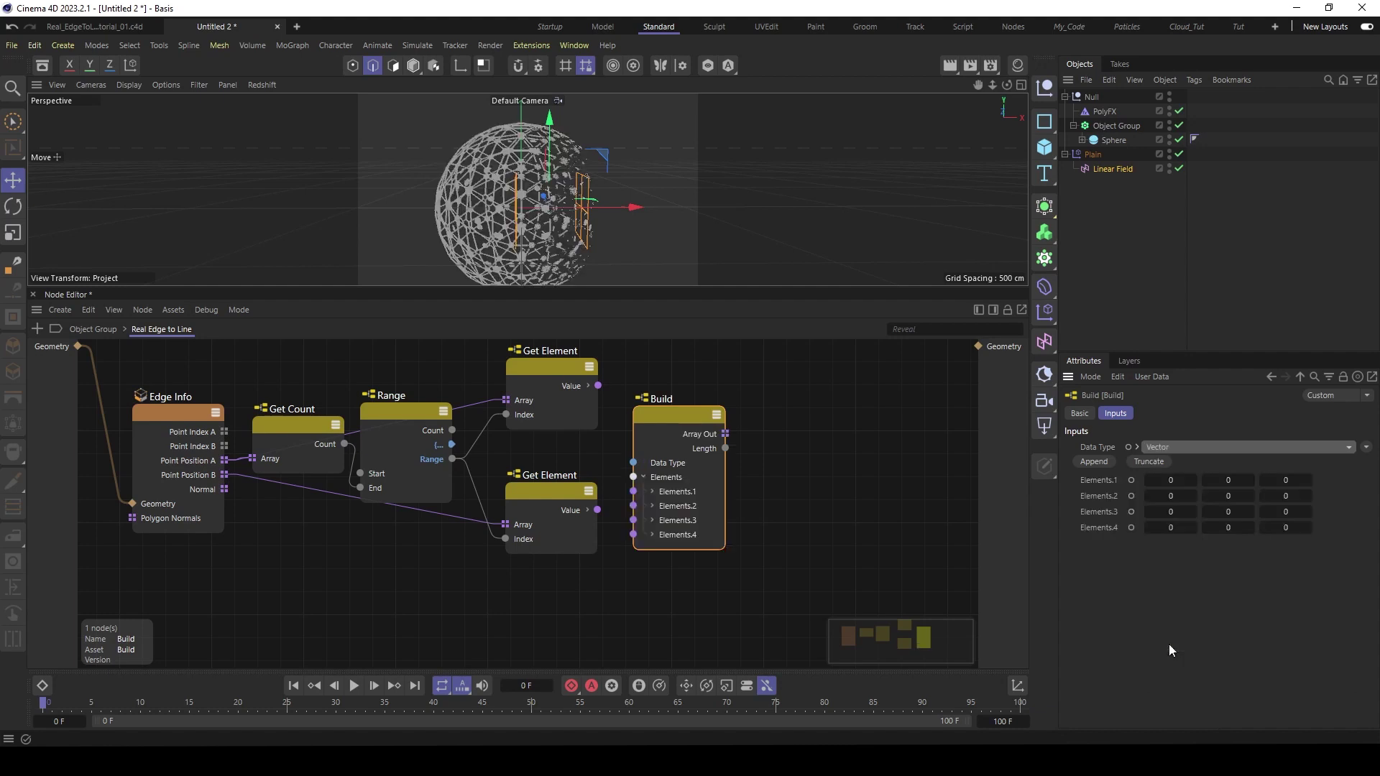
{"action": "left_click", "coordinate": [1145, 461]}
{"action": "left_click", "coordinate": [1145, 461]}
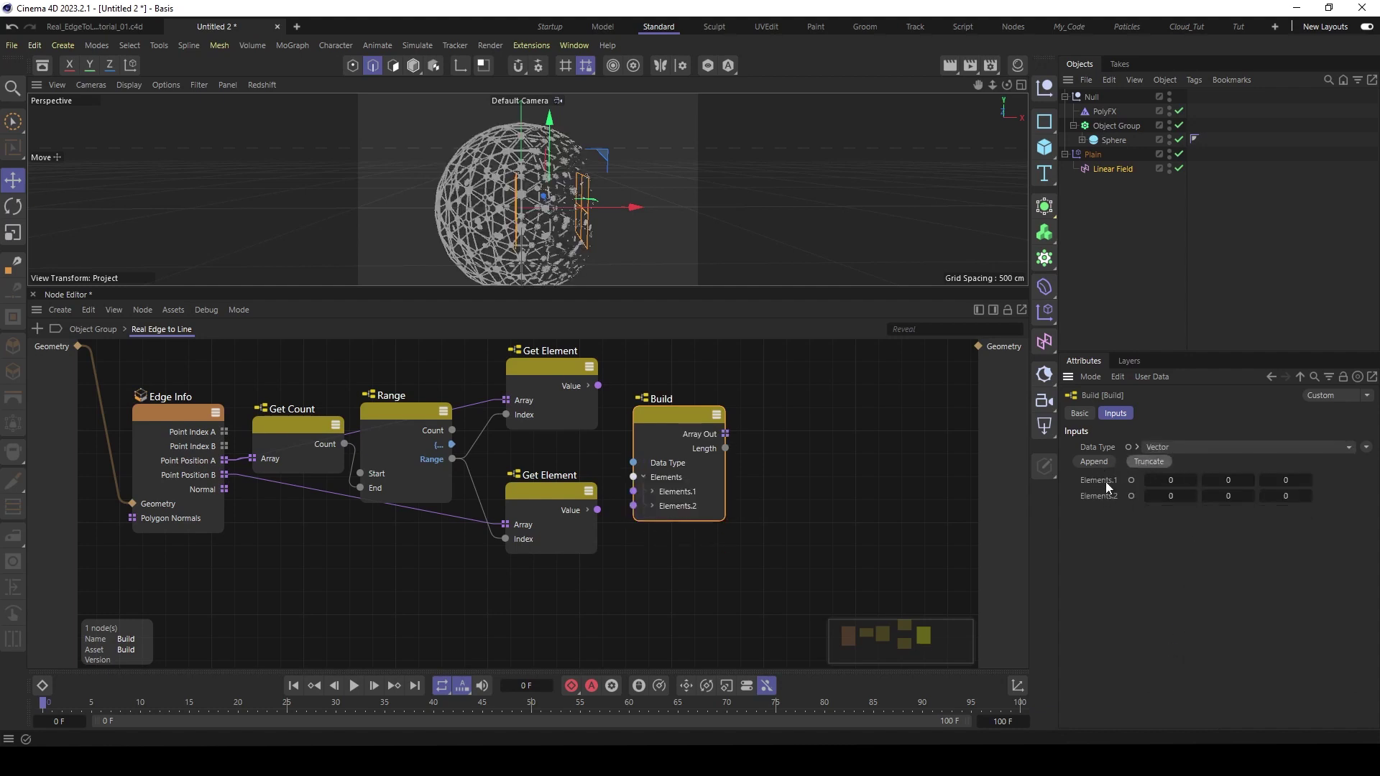
{"action": "left_click_drag", "start_coordinate": [681, 414], "coordinate": [691, 381]}
- Wire the upper and lower Get Element values into Build's first and second elements
{"action": "left_click_drag", "start_coordinate": [598, 386], "coordinate": [644, 460]}
{"action": "left_click_drag", "start_coordinate": [598, 509], "coordinate": [645, 475]}
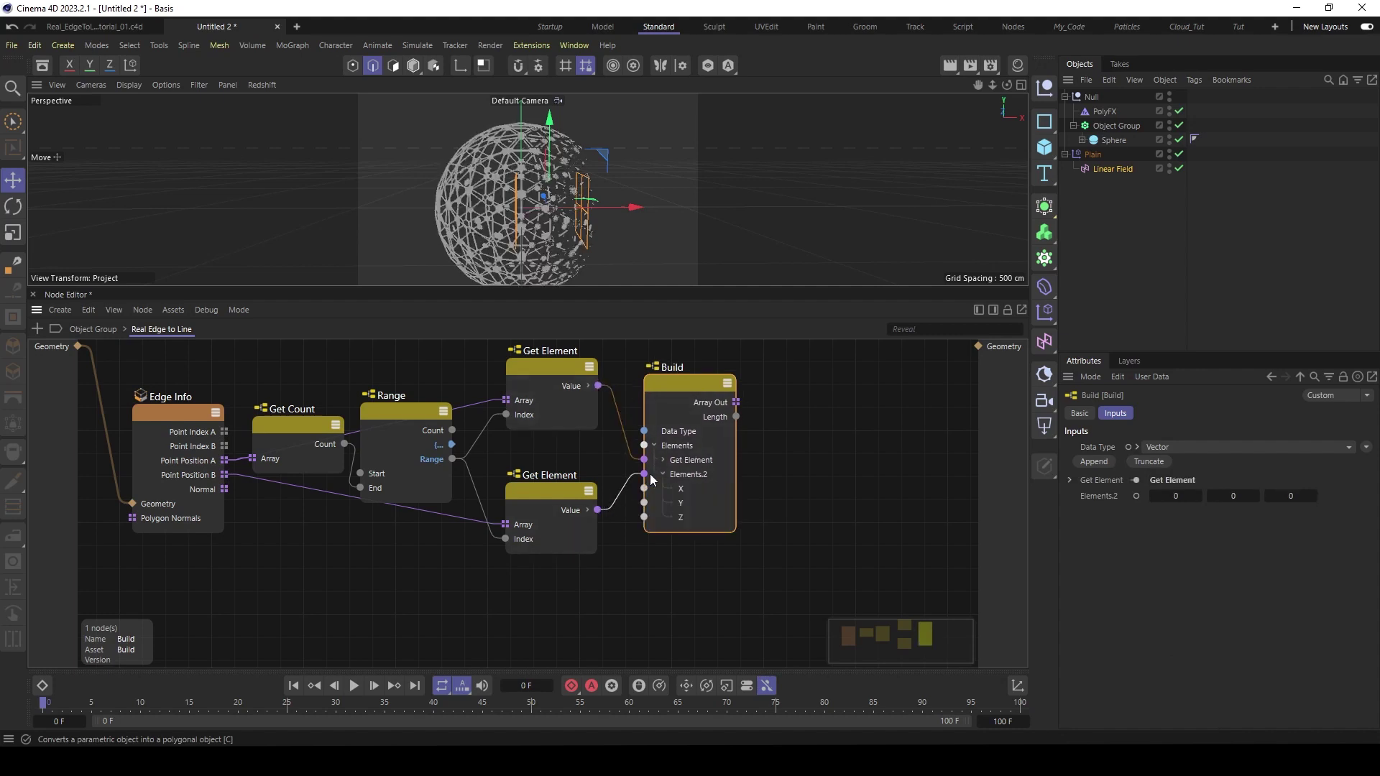
{"action": "left_click_drag", "start_coordinate": [683, 384], "coordinate": [660, 403]}
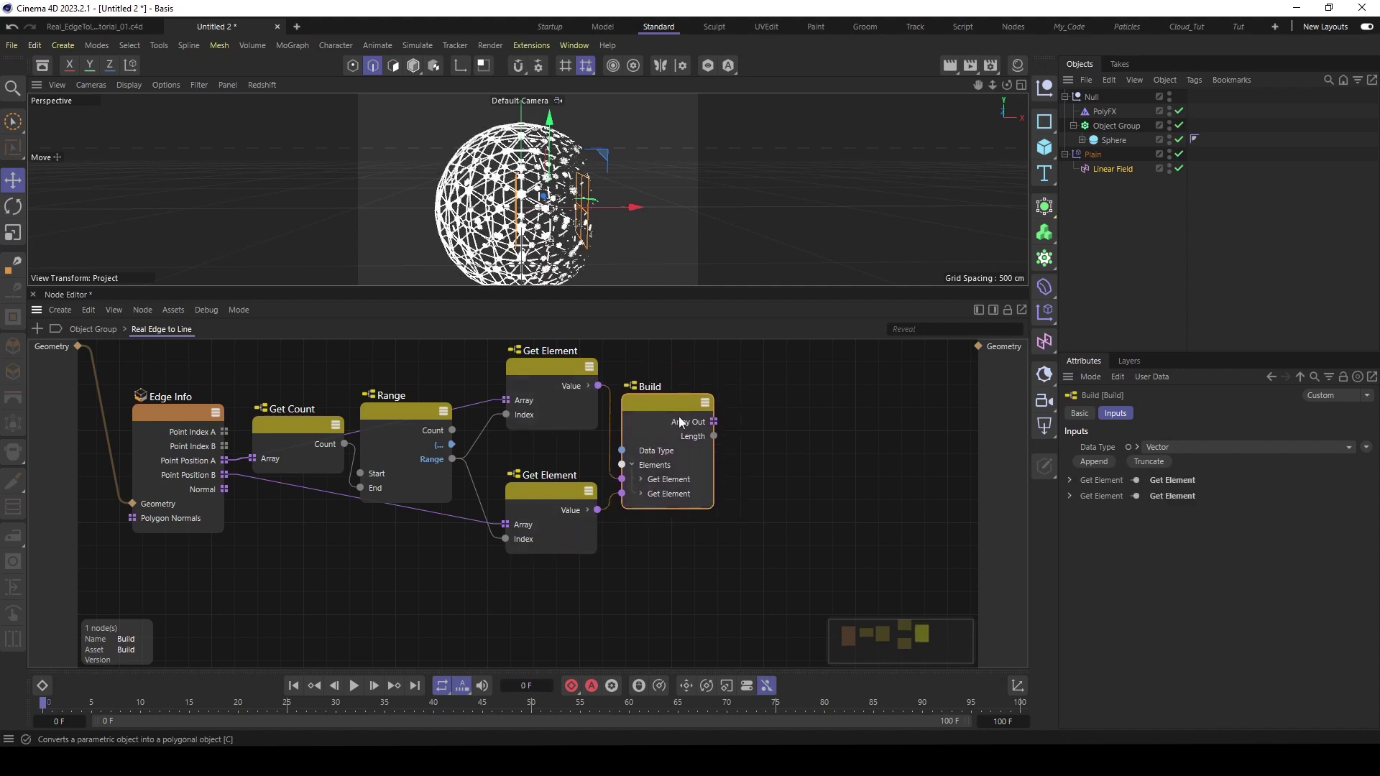
{"action": "left_click", "coordinate": [683, 421]}
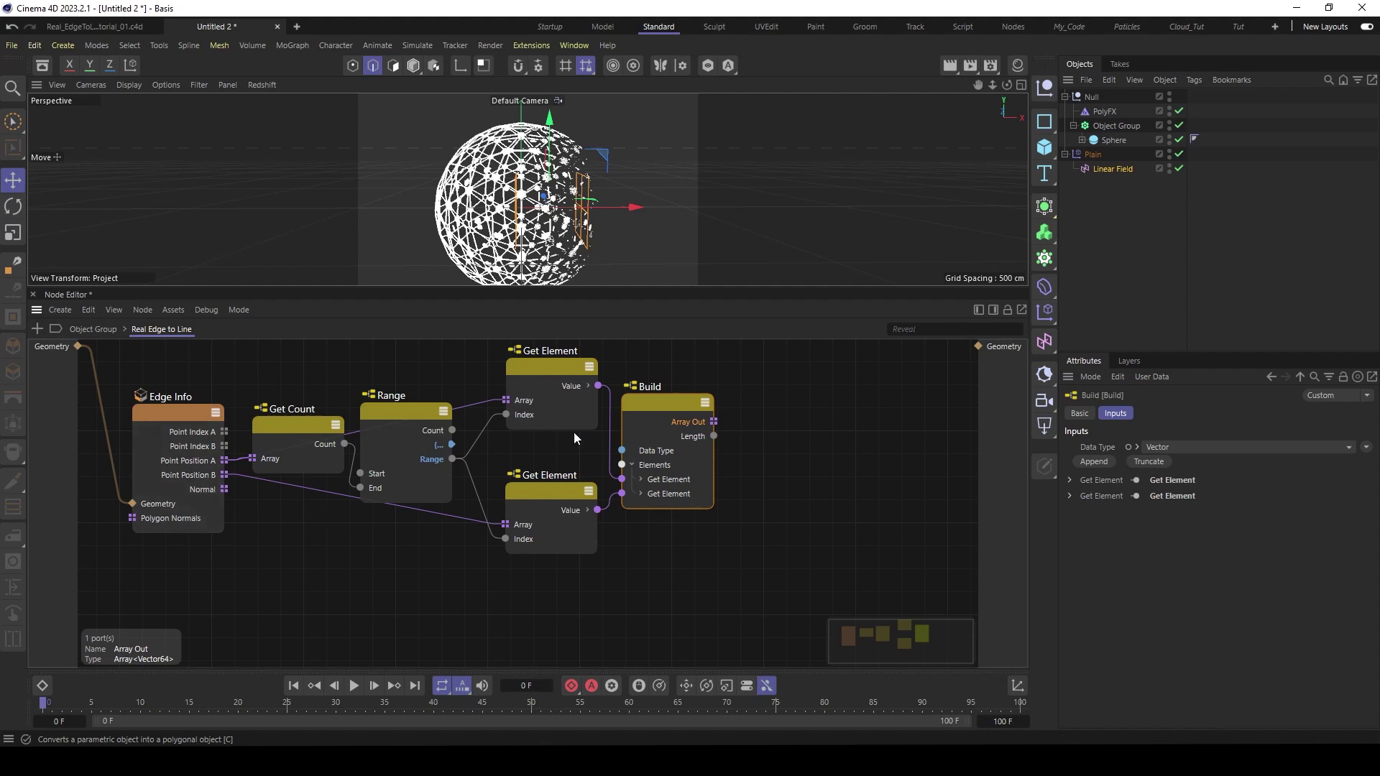
{"action": "scroll", "coordinate": [692, 372], "scroll_direction": "down", "scroll_amount": 3}
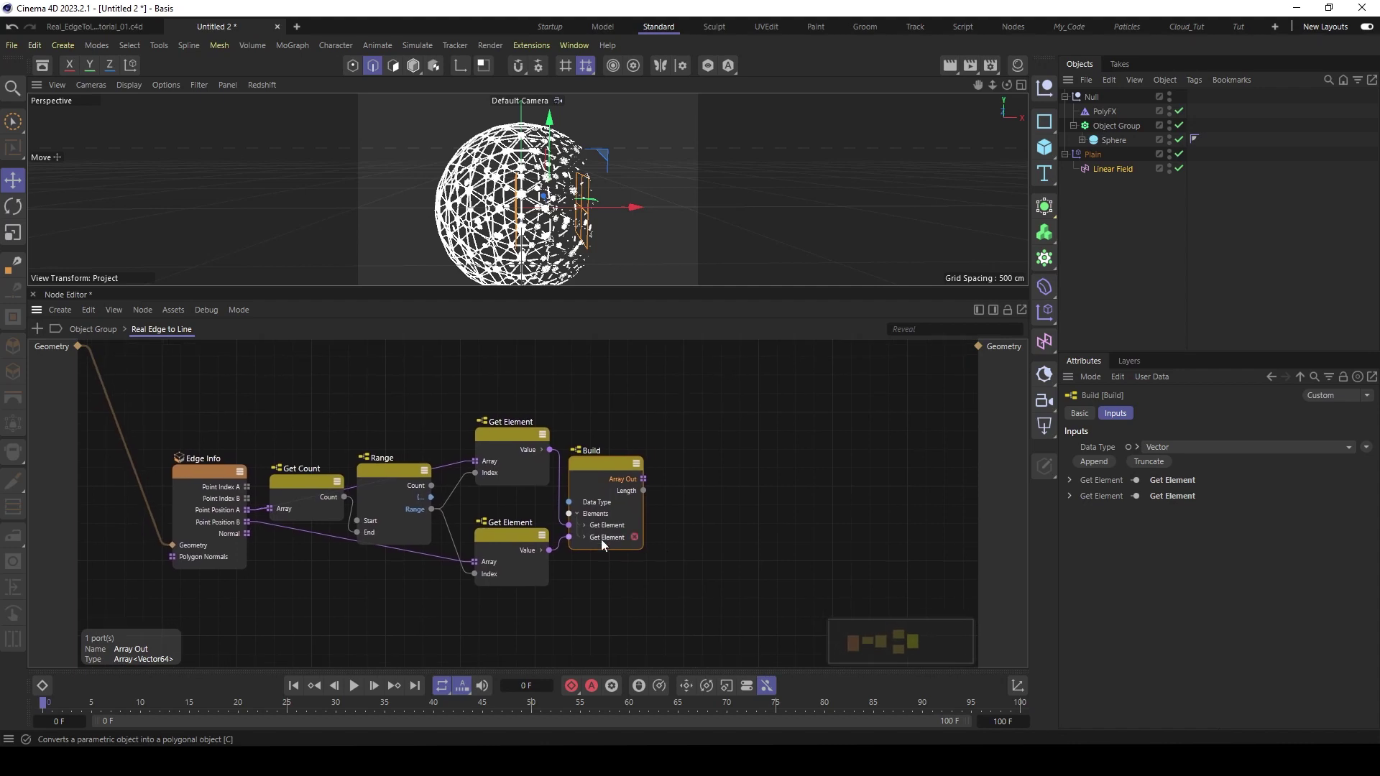
- Add a second Build node set to Vector with all elements removed
{"action": "double_click", "coordinate": [669, 399]}
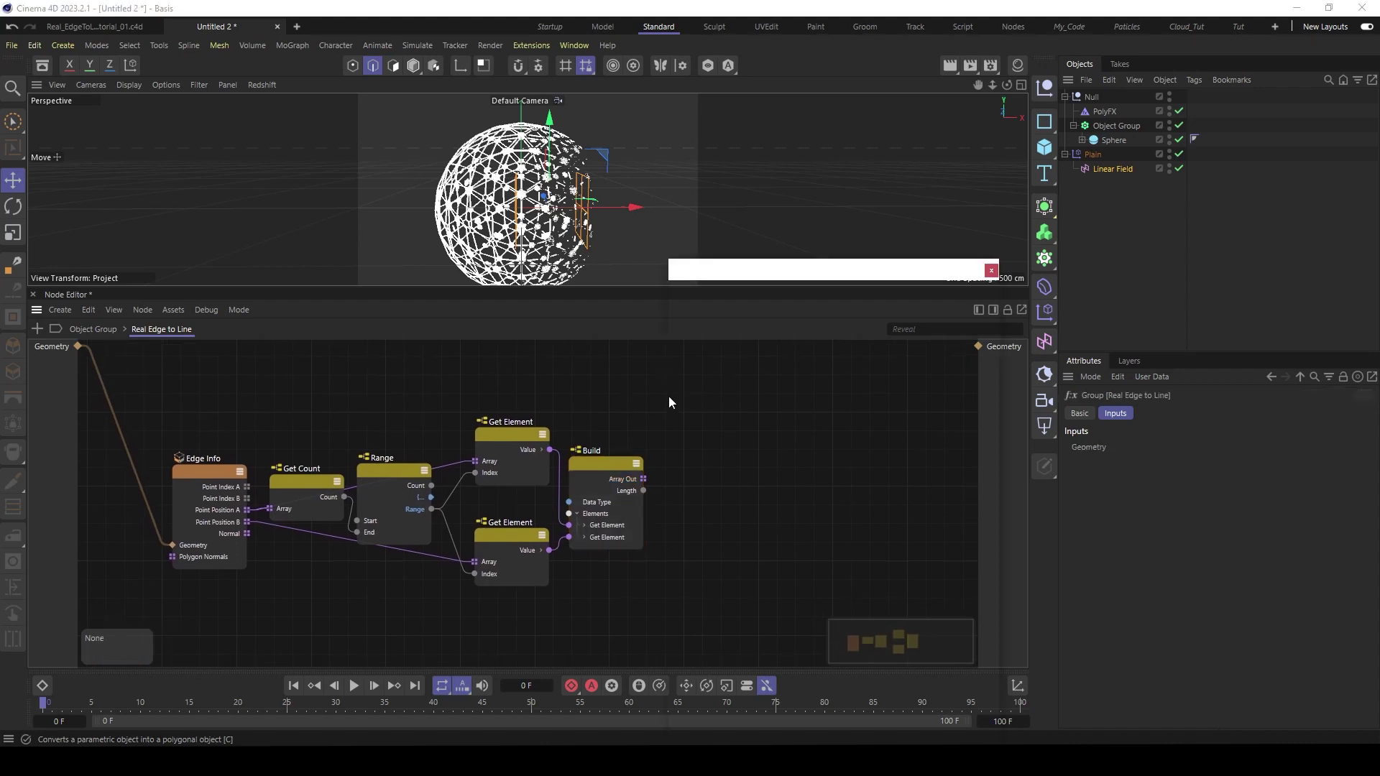
{"action": "type", "text": "buil"}
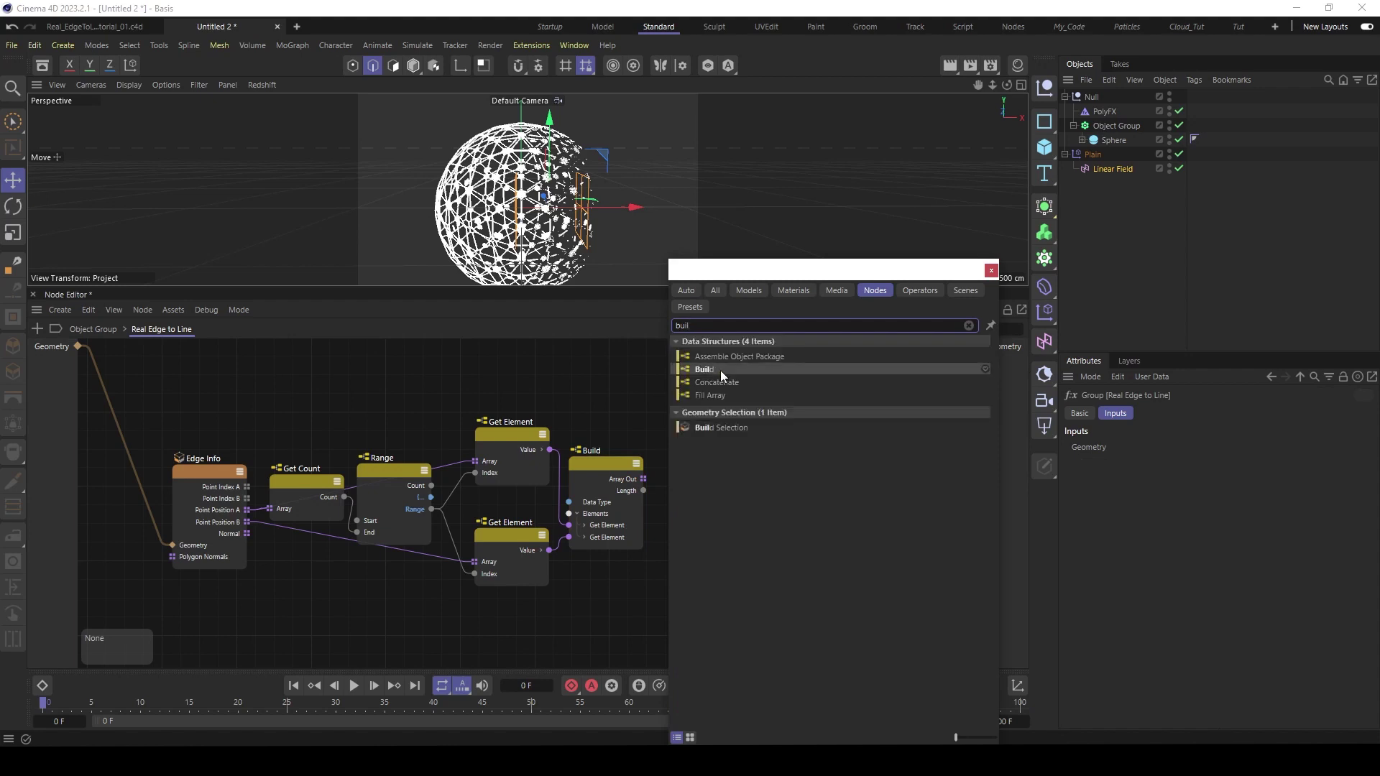
{"action": "double_click", "coordinate": [720, 369]}
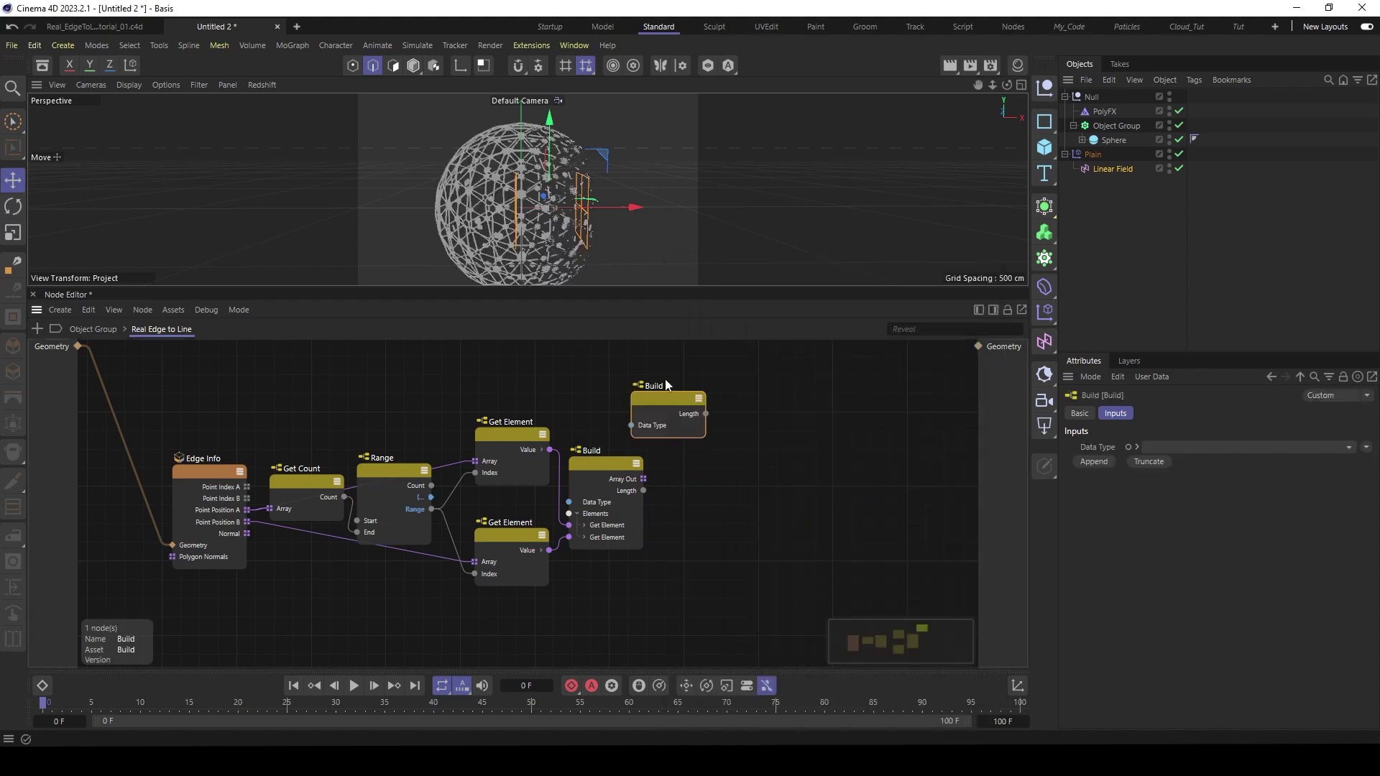
{"action": "left_click", "coordinate": [1184, 446]}
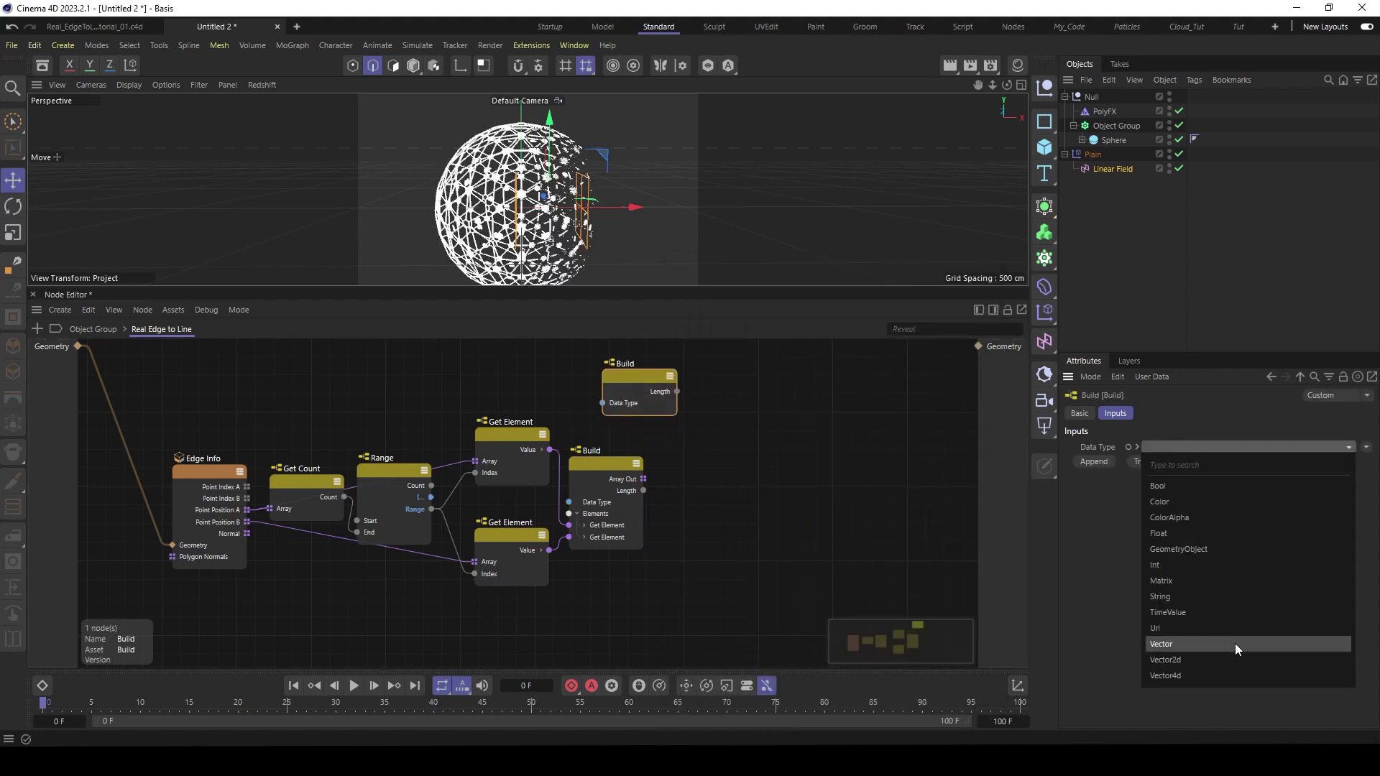
{"action": "left_click", "coordinate": [1222, 645]}
{"action": "left_click", "coordinate": [1145, 460]}
{"action": "left_click", "coordinate": [1144, 461]}
{"action": "left_click", "coordinate": [1145, 461]}
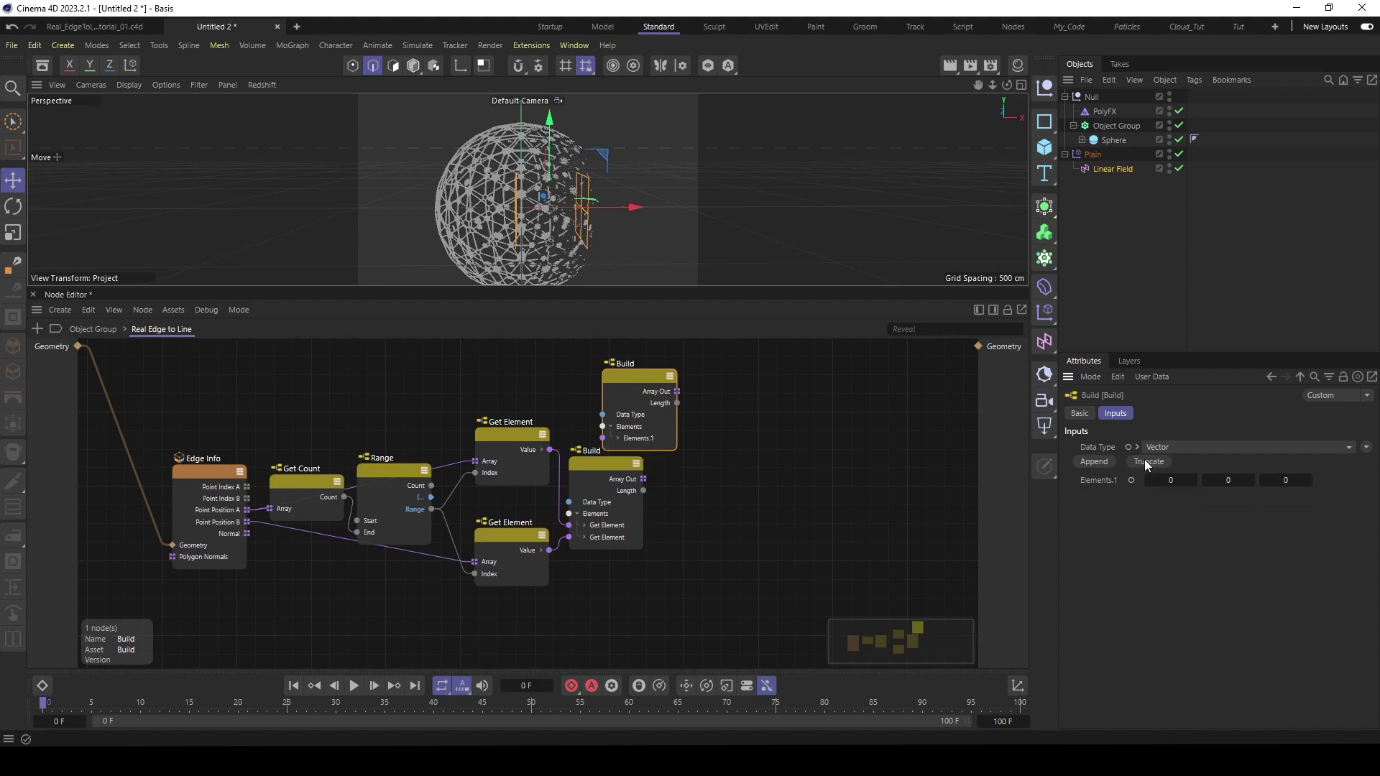
{"action": "left_click", "coordinate": [1144, 460]}
{"action": "left_click_drag", "start_coordinate": [638, 373], "coordinate": [617, 363]}
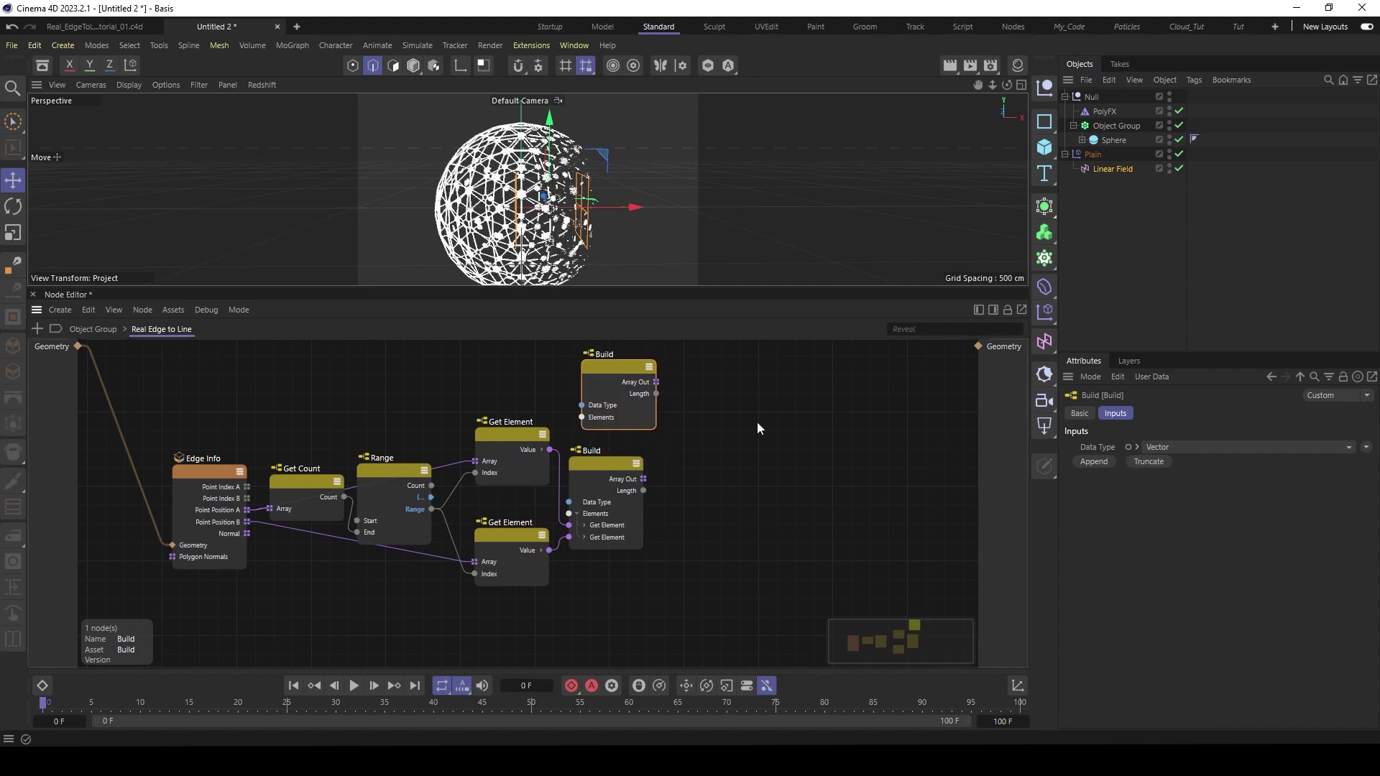
- Add Append Elements, feeding the empty Build into Array and the point-pair array into Value
{"action": "double_click", "coordinate": [752, 424]}
{"action": "type", "text": "apper"}
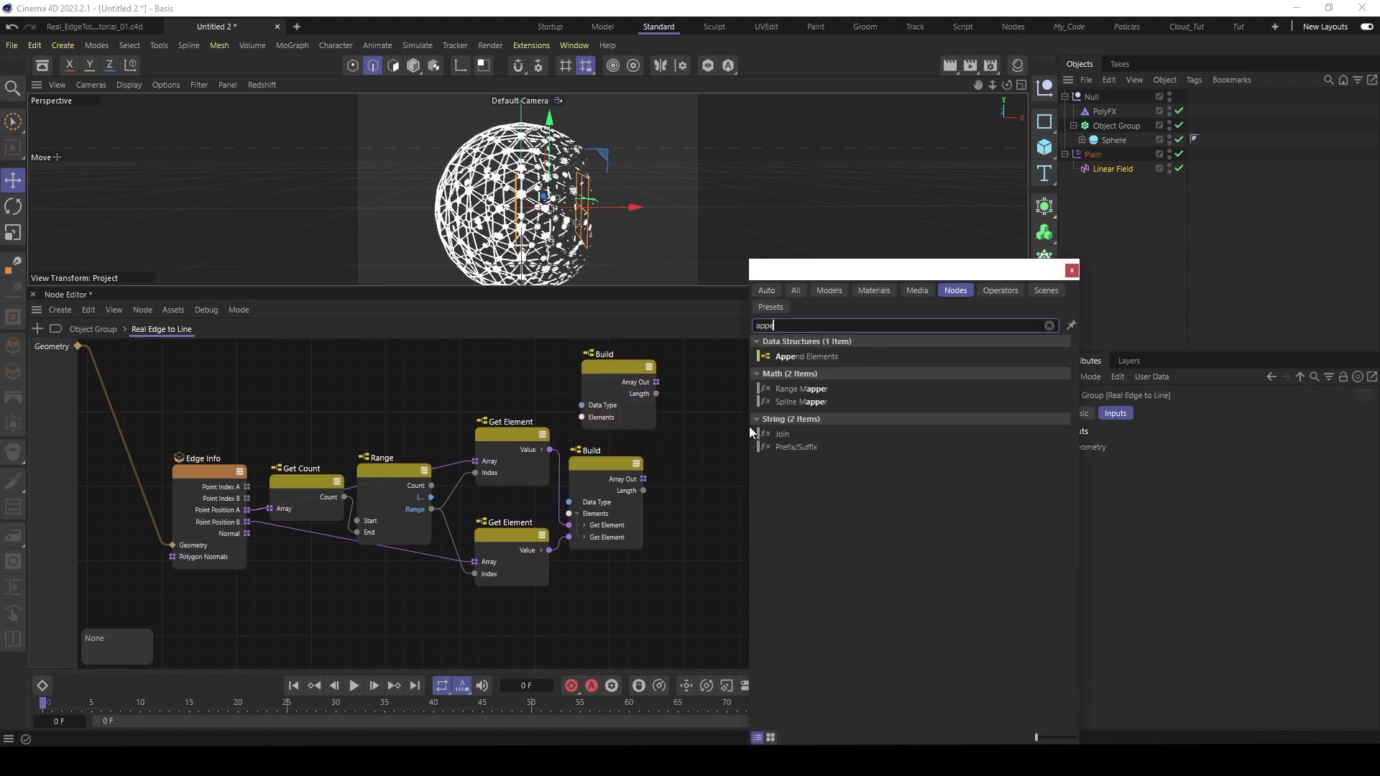
{"action": "left_click", "coordinate": [806, 357]}
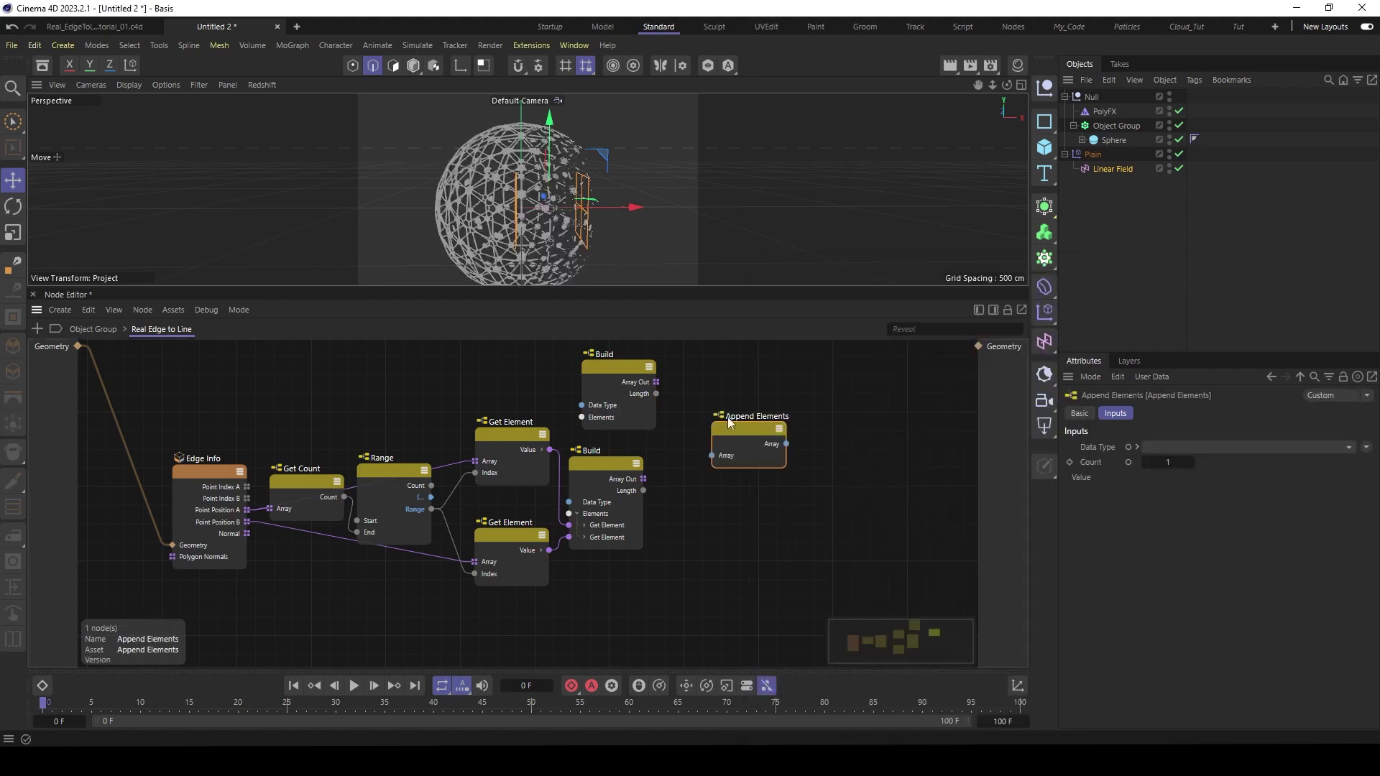
{"action": "left_click_drag", "start_coordinate": [727, 417], "coordinate": [747, 397]}
{"action": "left_click_drag", "start_coordinate": [656, 381], "coordinate": [719, 437]}
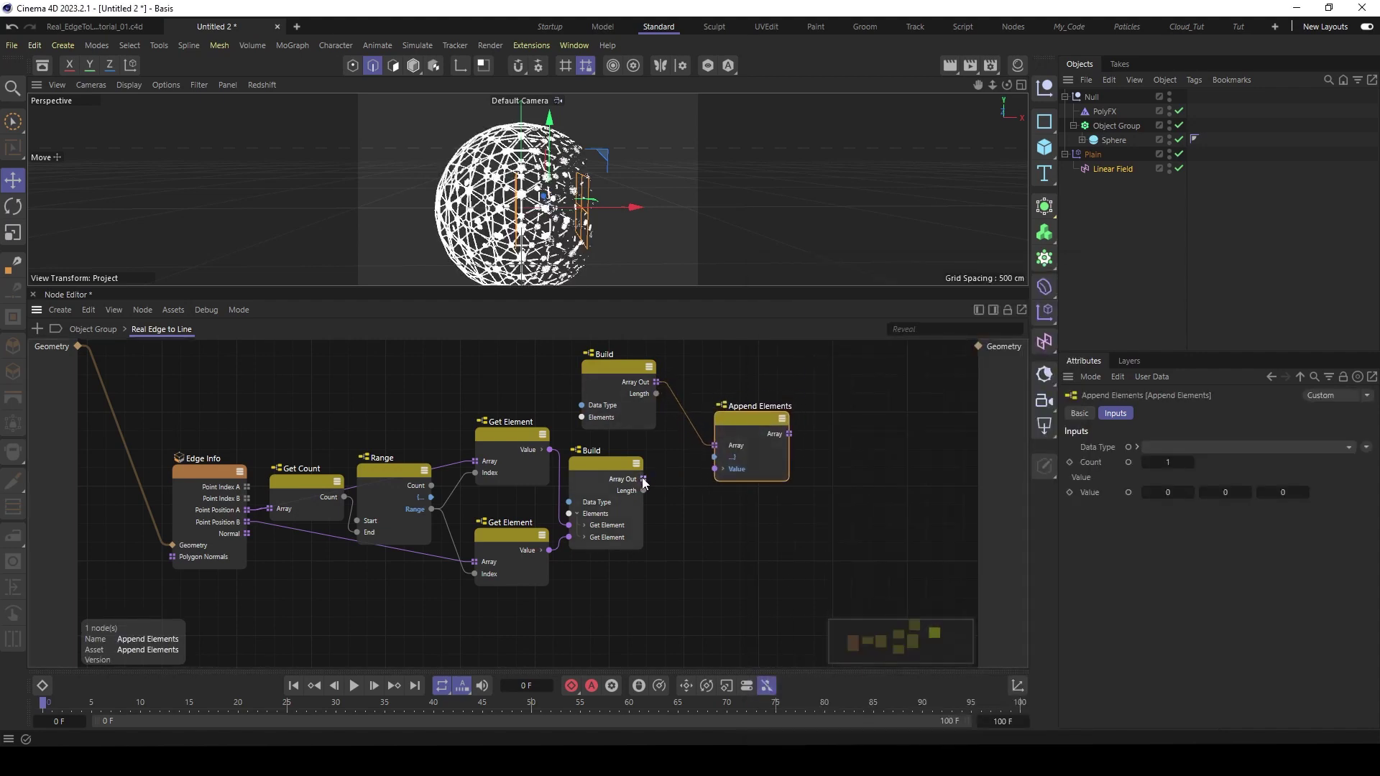
{"action": "left_click_drag", "start_coordinate": [715, 481], "coordinate": [718, 471]}
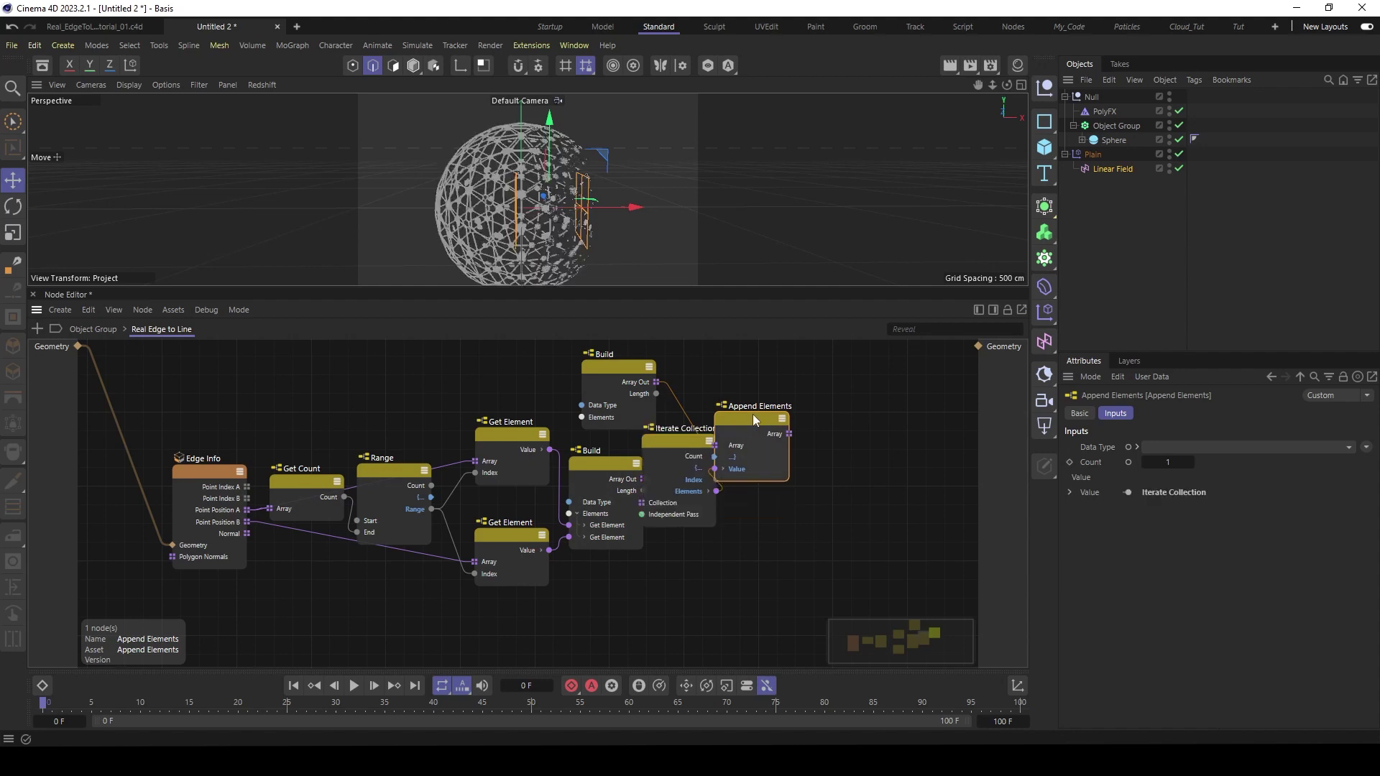
{"action": "left_click_drag", "start_coordinate": [753, 414], "coordinate": [783, 408]}
{"action": "left_click_drag", "start_coordinate": [683, 438], "coordinate": [697, 446]}
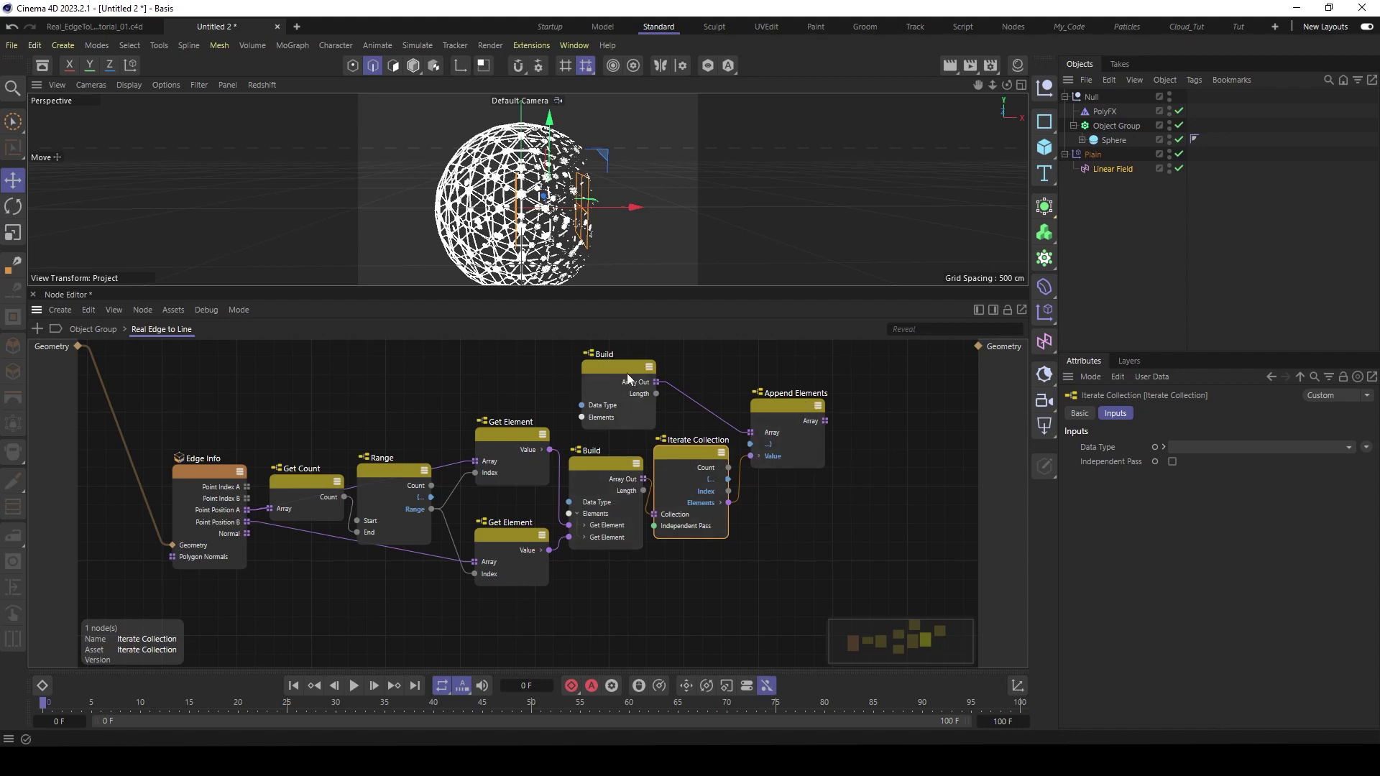
{"action": "left_click_drag", "start_coordinate": [604, 377], "coordinate": [600, 374]}
{"action": "middle_click_drag", "start_coordinate": [670, 374], "coordinate": [641, 382]}
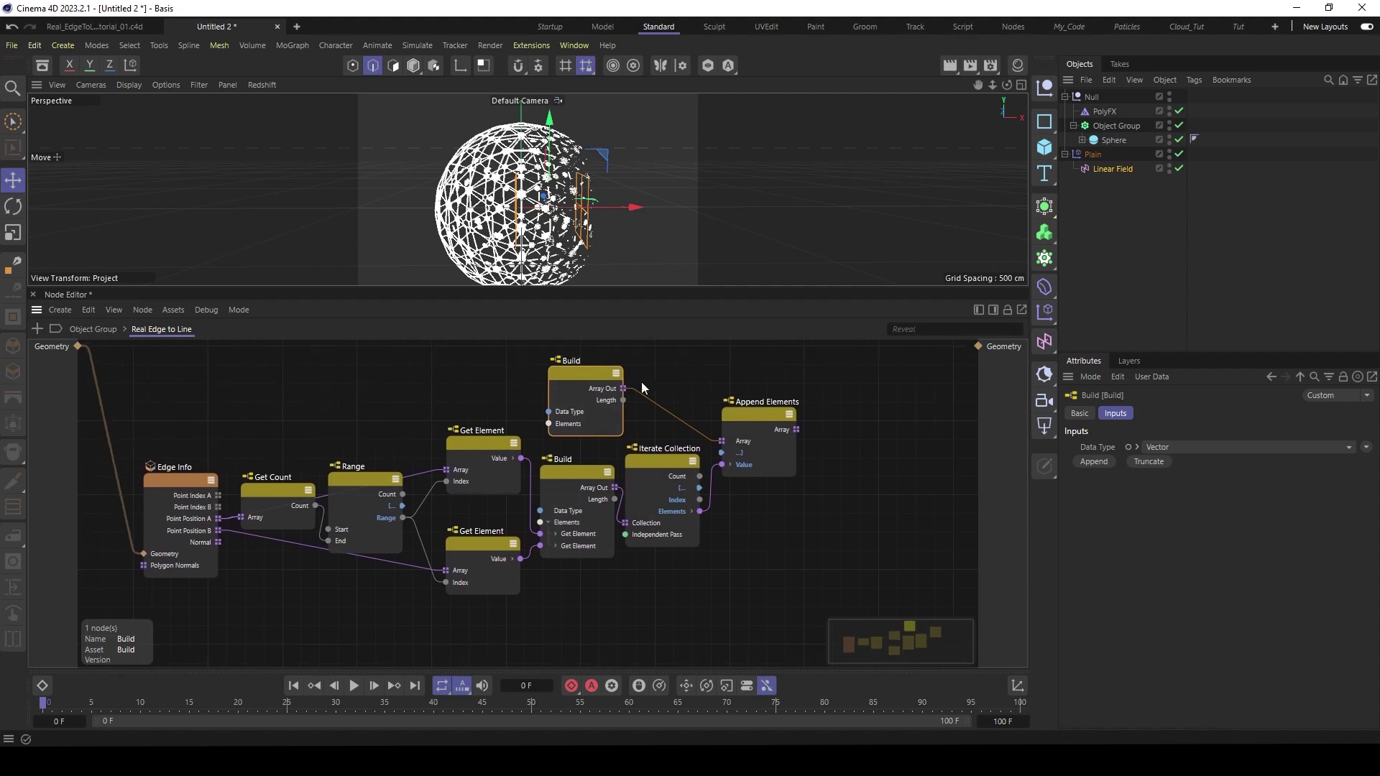
{"action": "left_click_drag", "start_coordinate": [749, 415], "coordinate": [750, 422]}
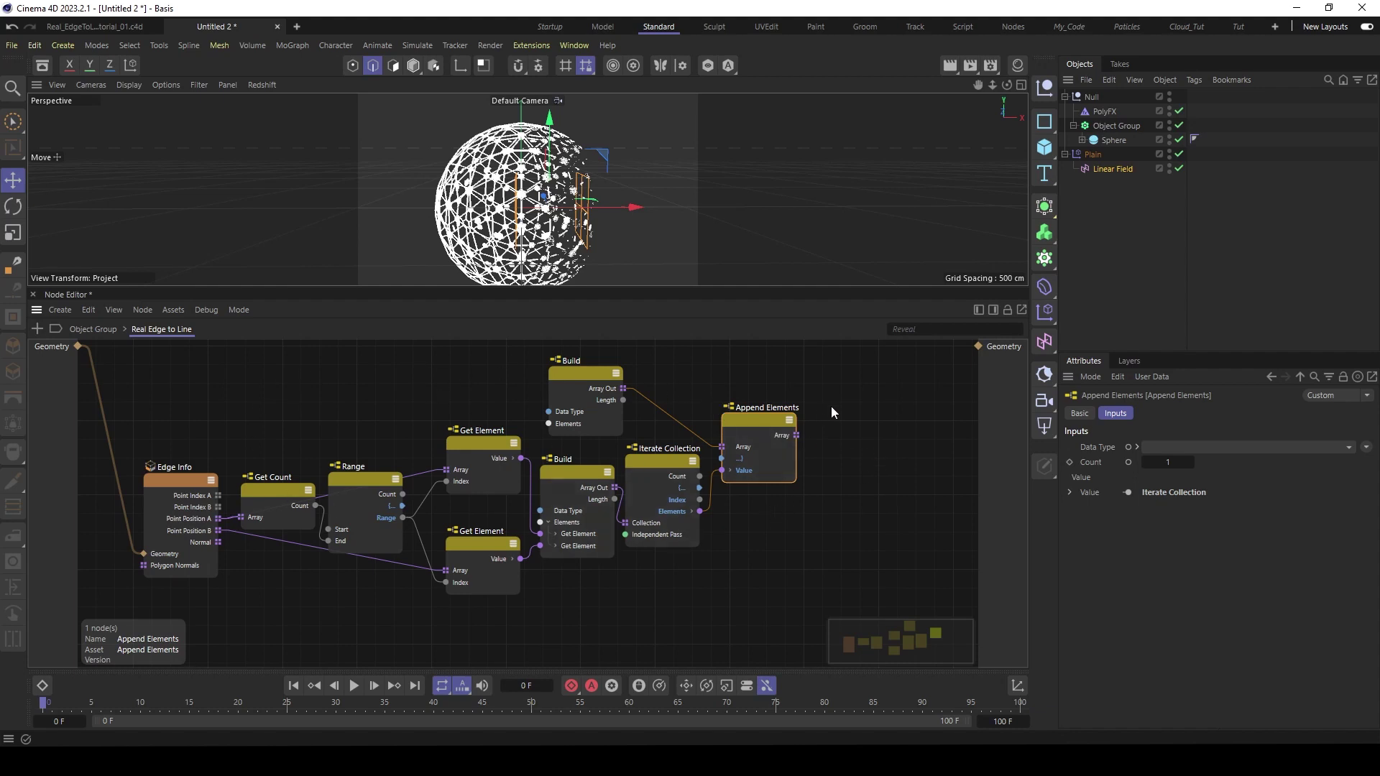
- Add an Assemble Spline node taking Append Elements' array as its Points
{"action": "double_click", "coordinate": [866, 407]}
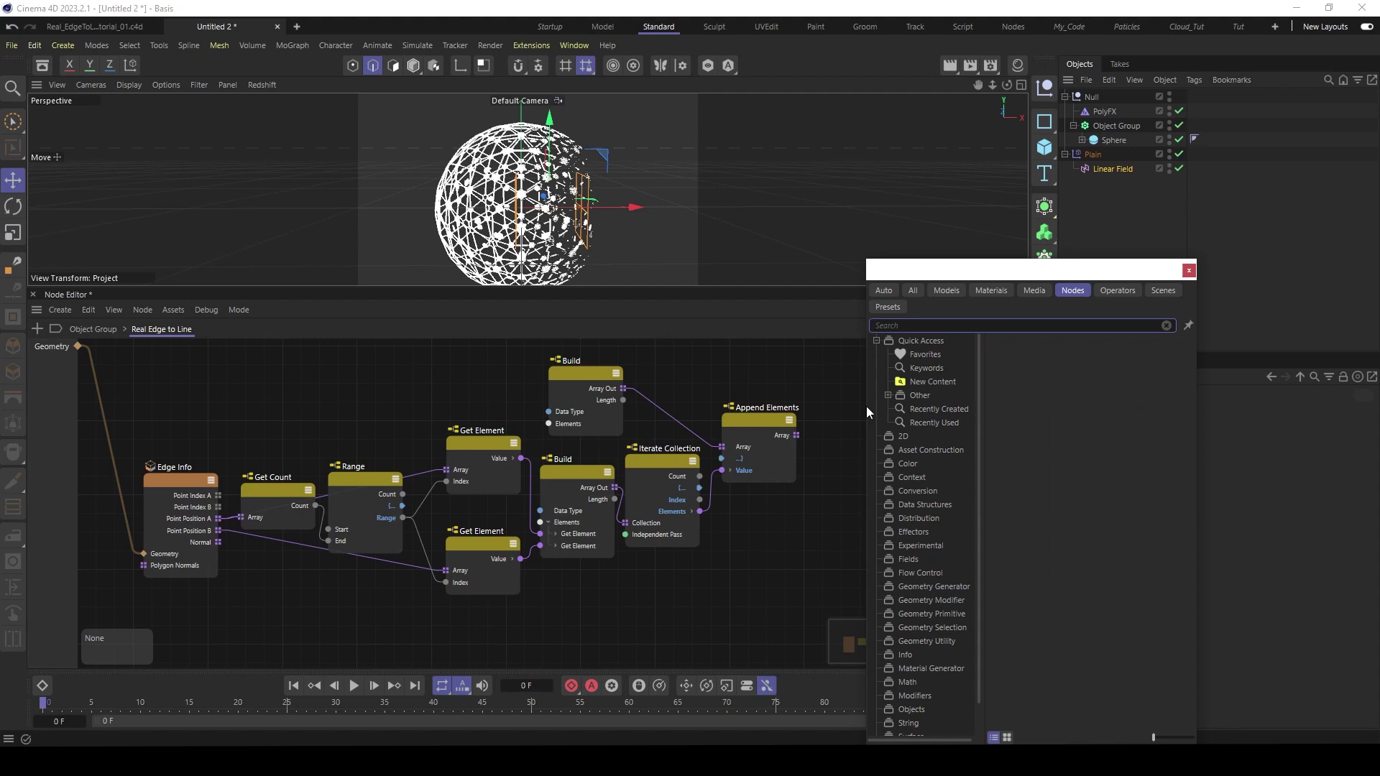
{"action": "type", "text": "asse"}
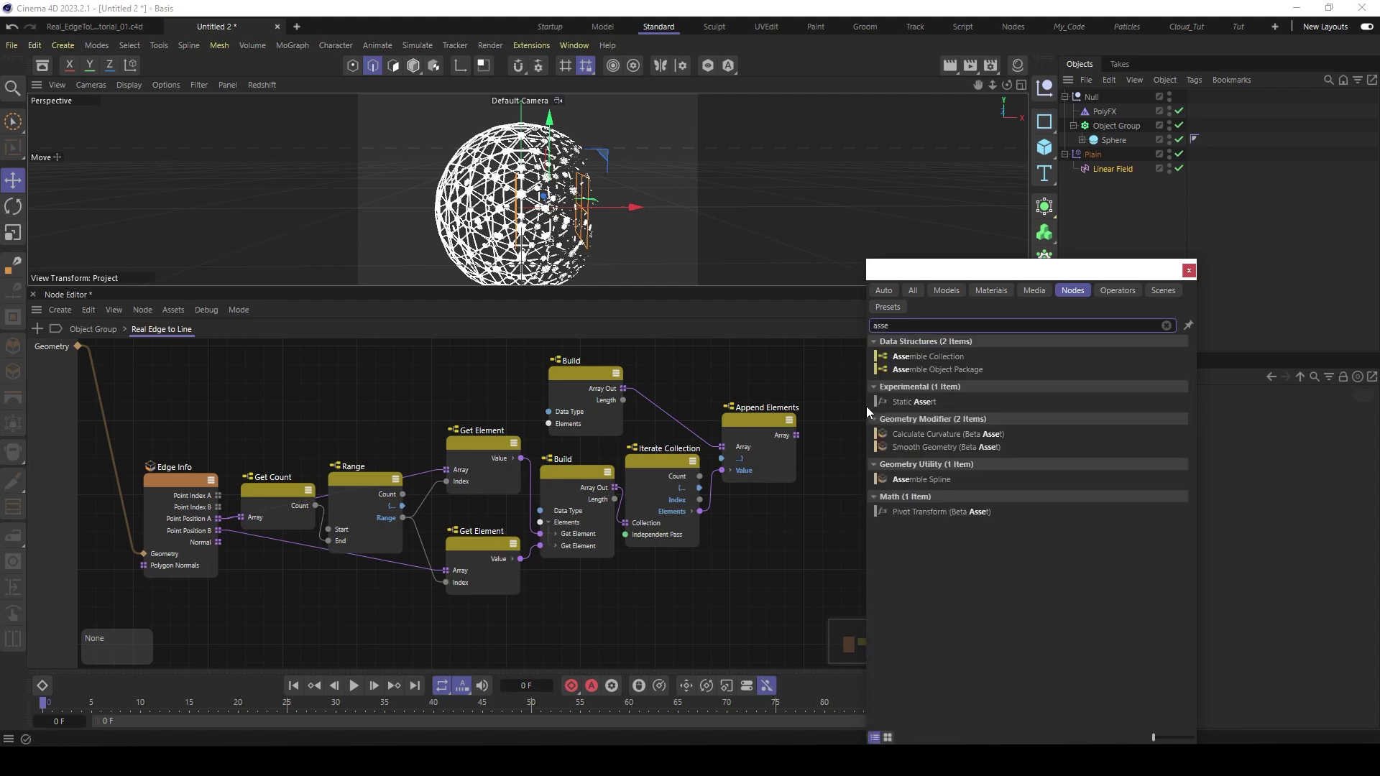
{"action": "type", "text": "mb"}
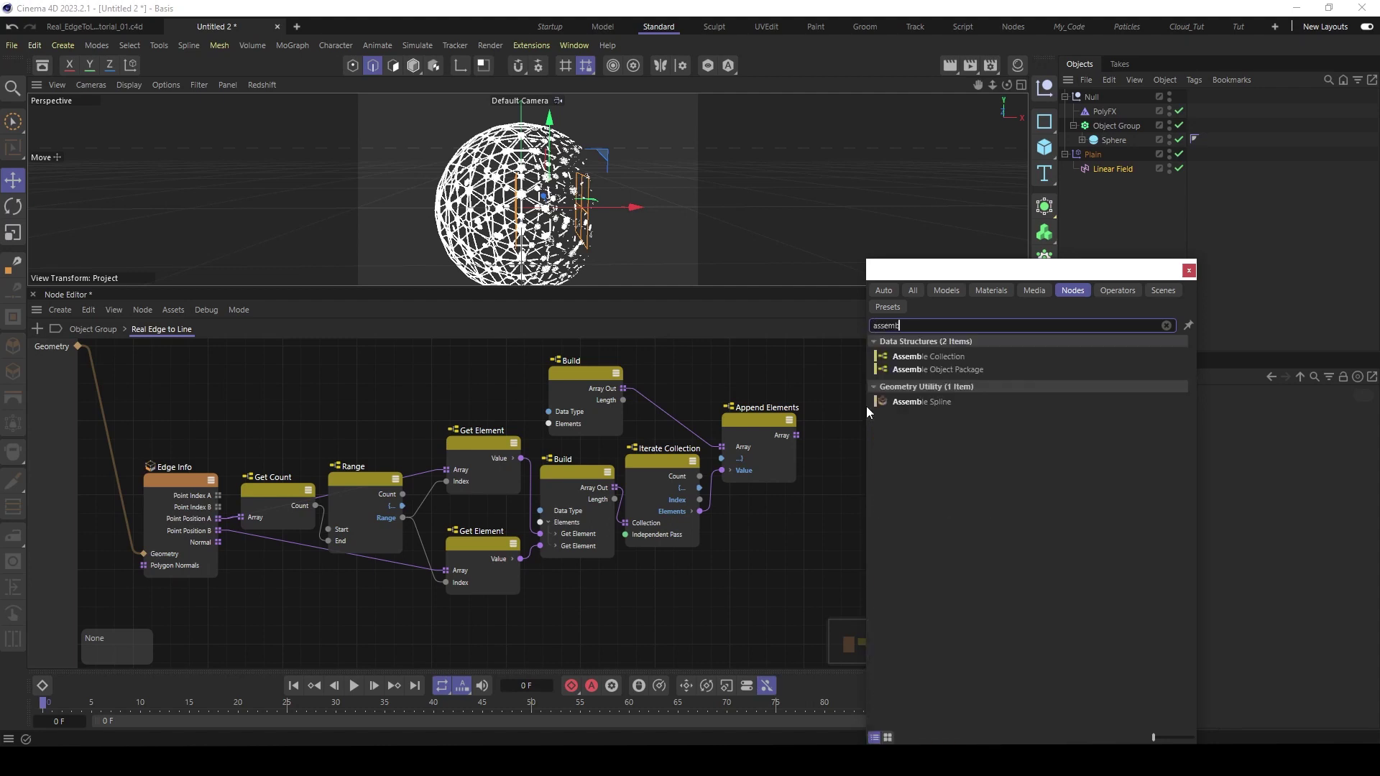
{"action": "left_click", "coordinate": [908, 404]}
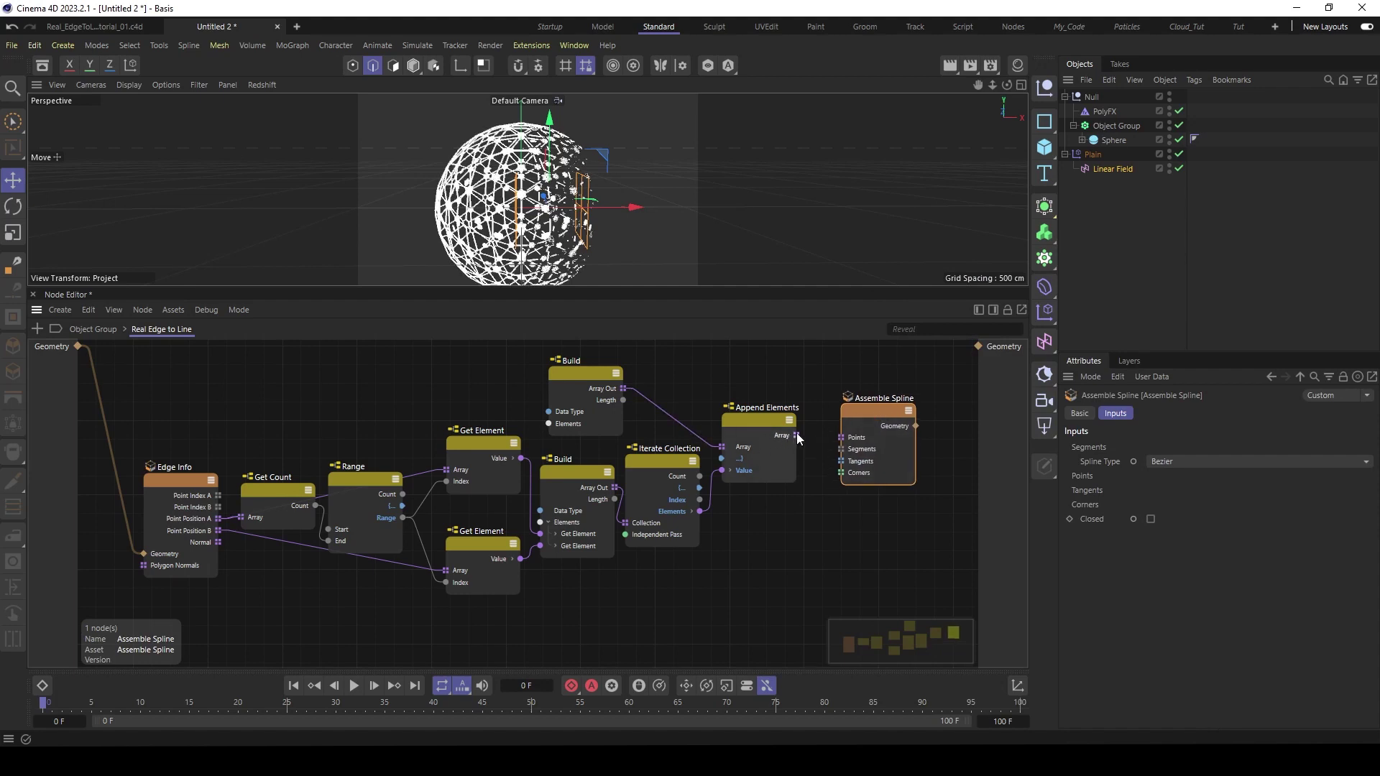
{"action": "left_click_drag", "start_coordinate": [822, 458], "coordinate": [977, 346]}
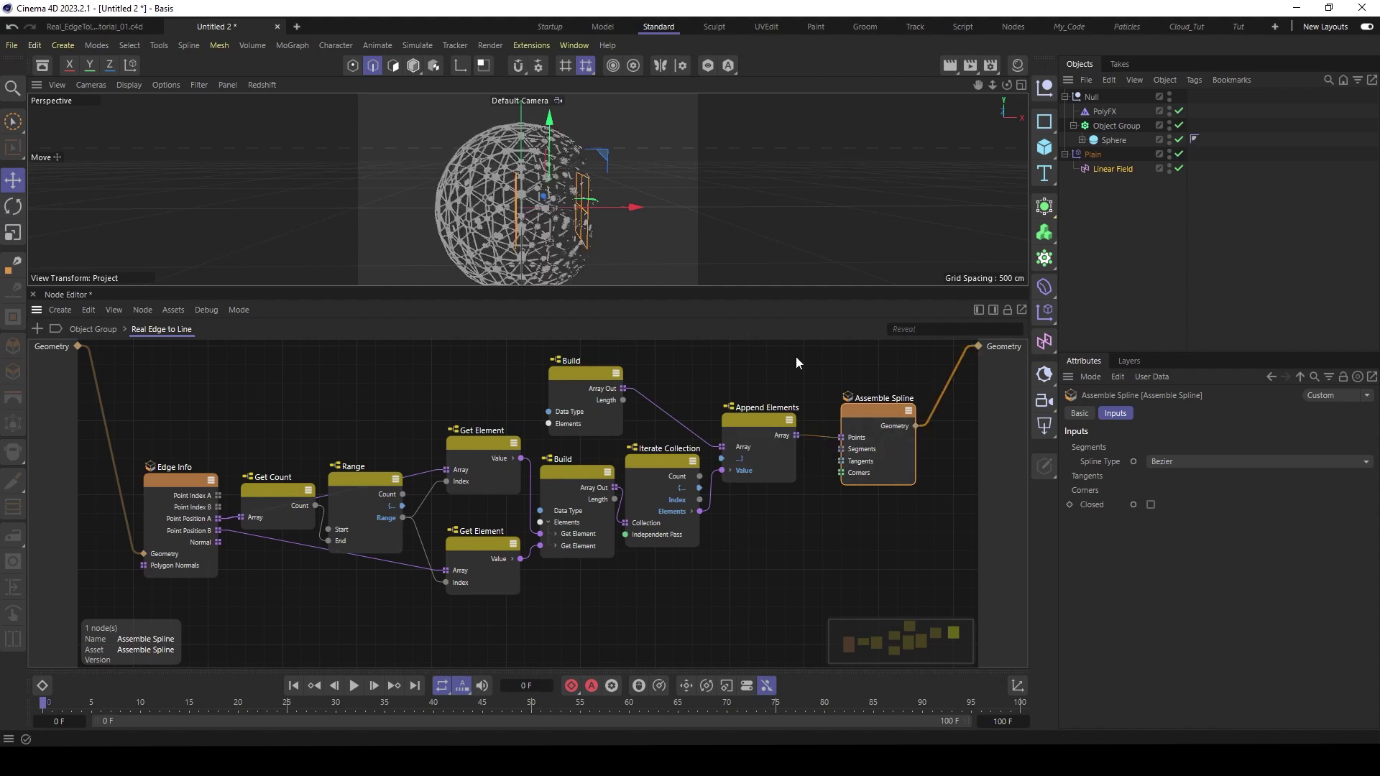
{"action": "left_click", "coordinate": [103, 332]}
{"action": "left_click", "coordinate": [559, 450]}
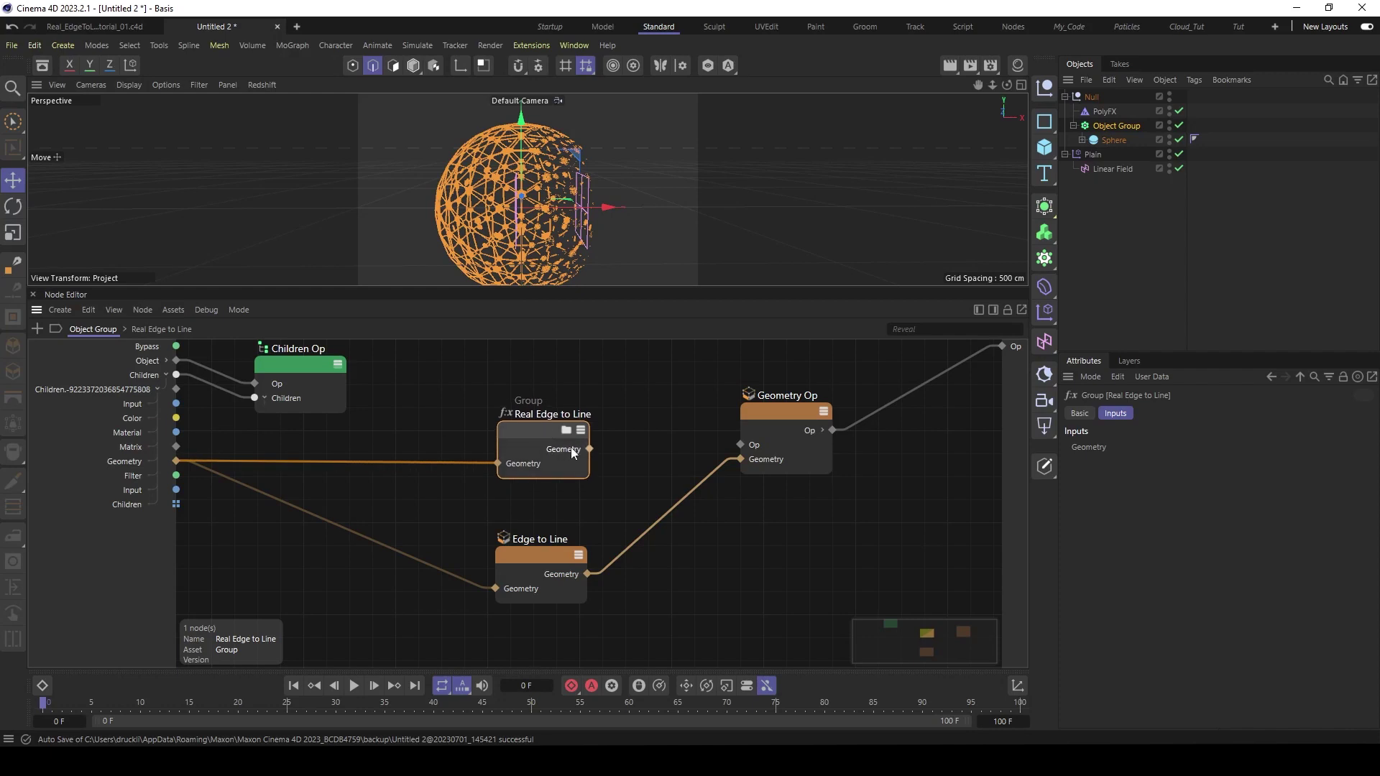
{"action": "left_click_drag", "start_coordinate": [590, 450], "coordinate": [740, 459]}
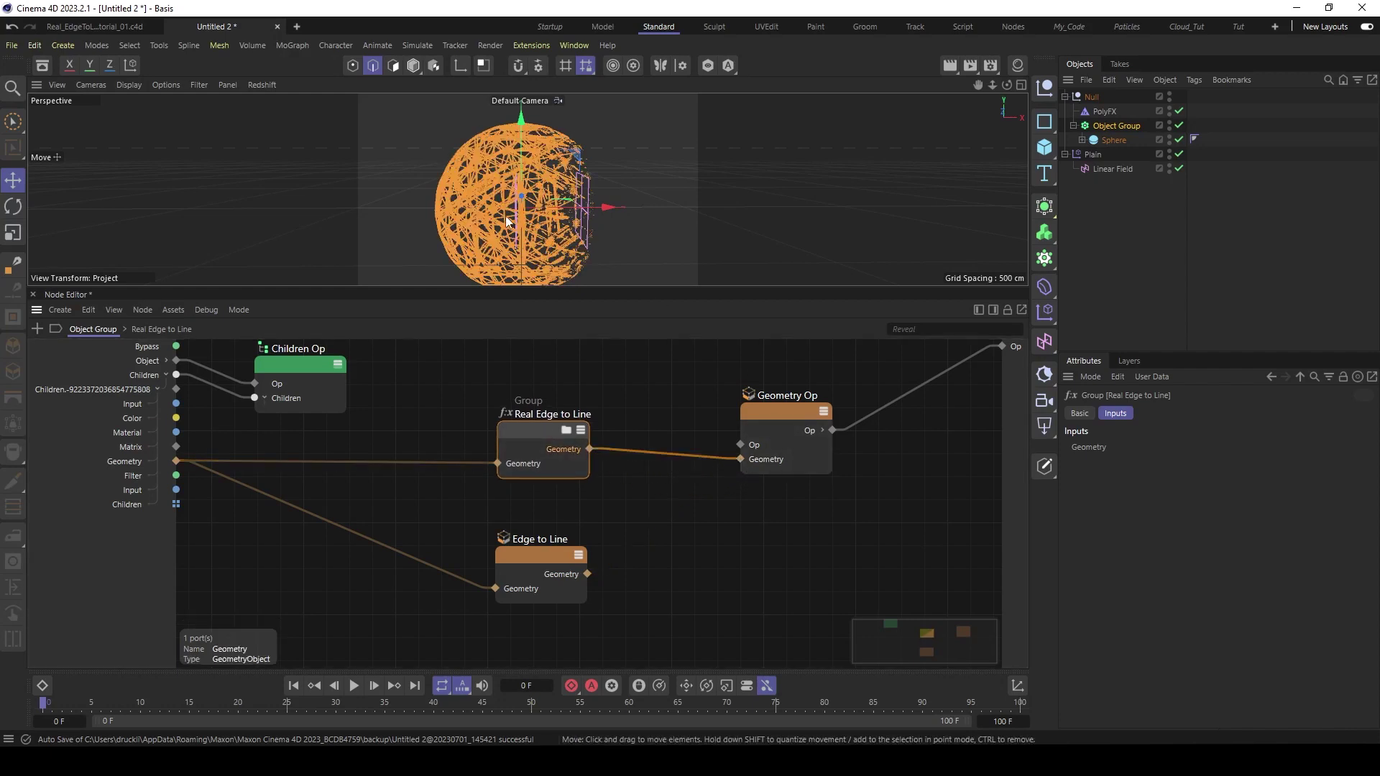
{"action": "scroll", "coordinate": [516, 218], "scroll_direction": "up", "scroll_amount": 5}
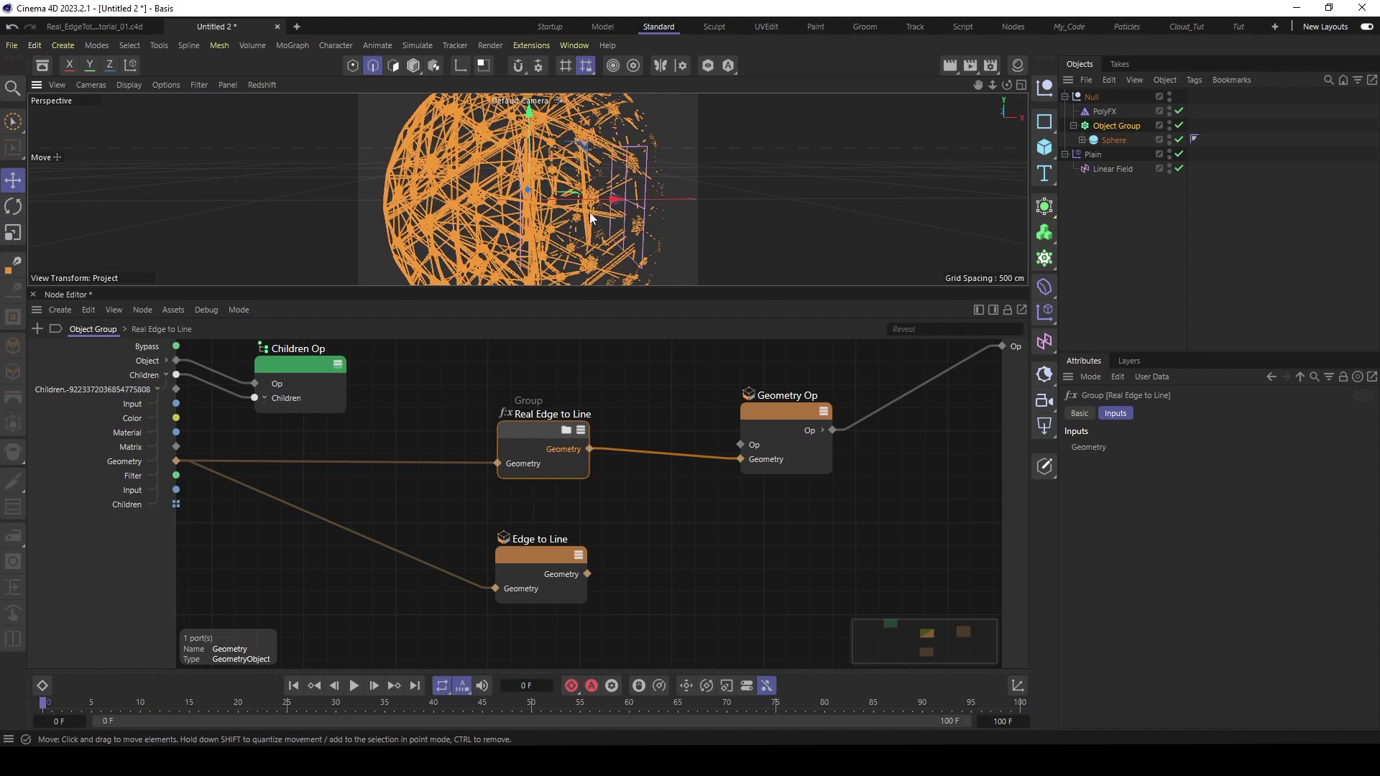
{"action": "scroll", "coordinate": [587, 215], "scroll_direction": "down", "scroll_amount": 5}
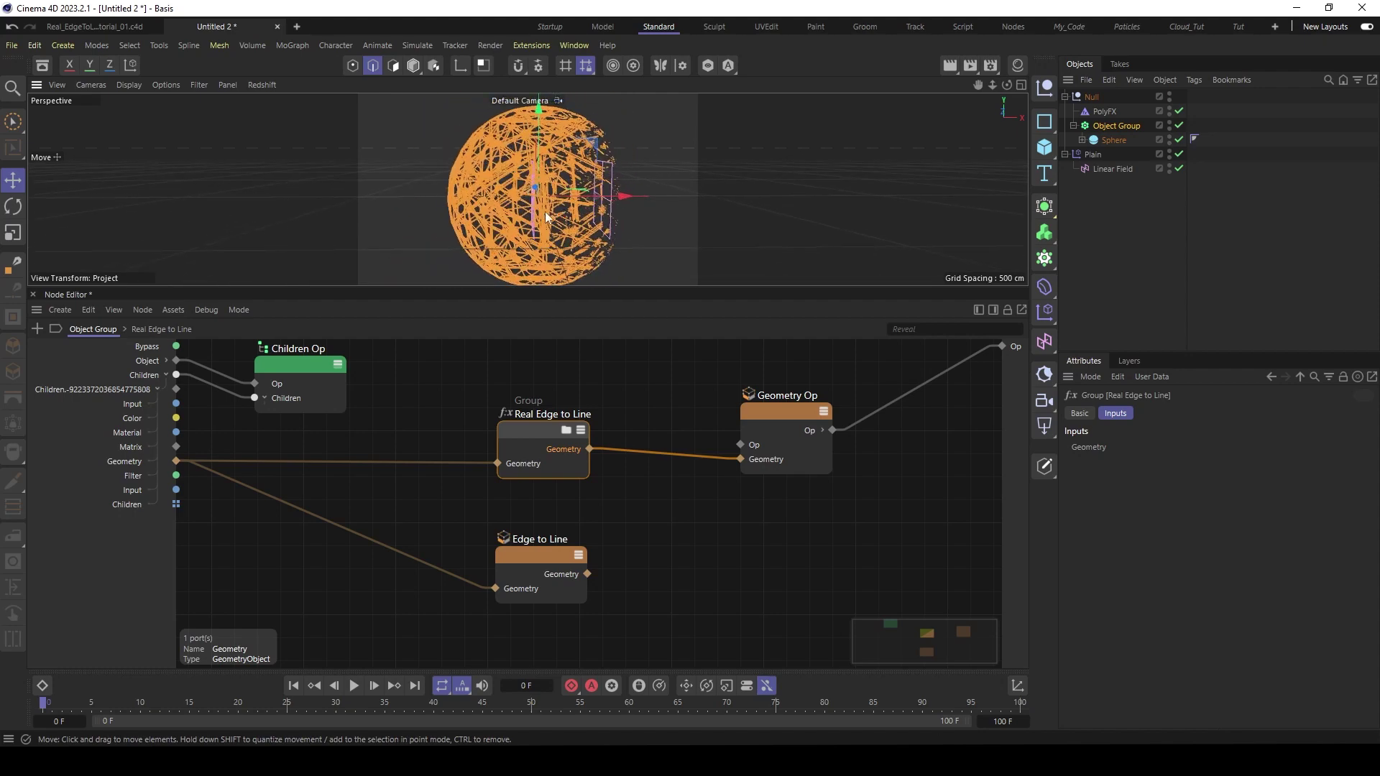
- Enter the Real Edge to Line group and frame the whole node graph
{"action": "double_click", "coordinate": [530, 430]}
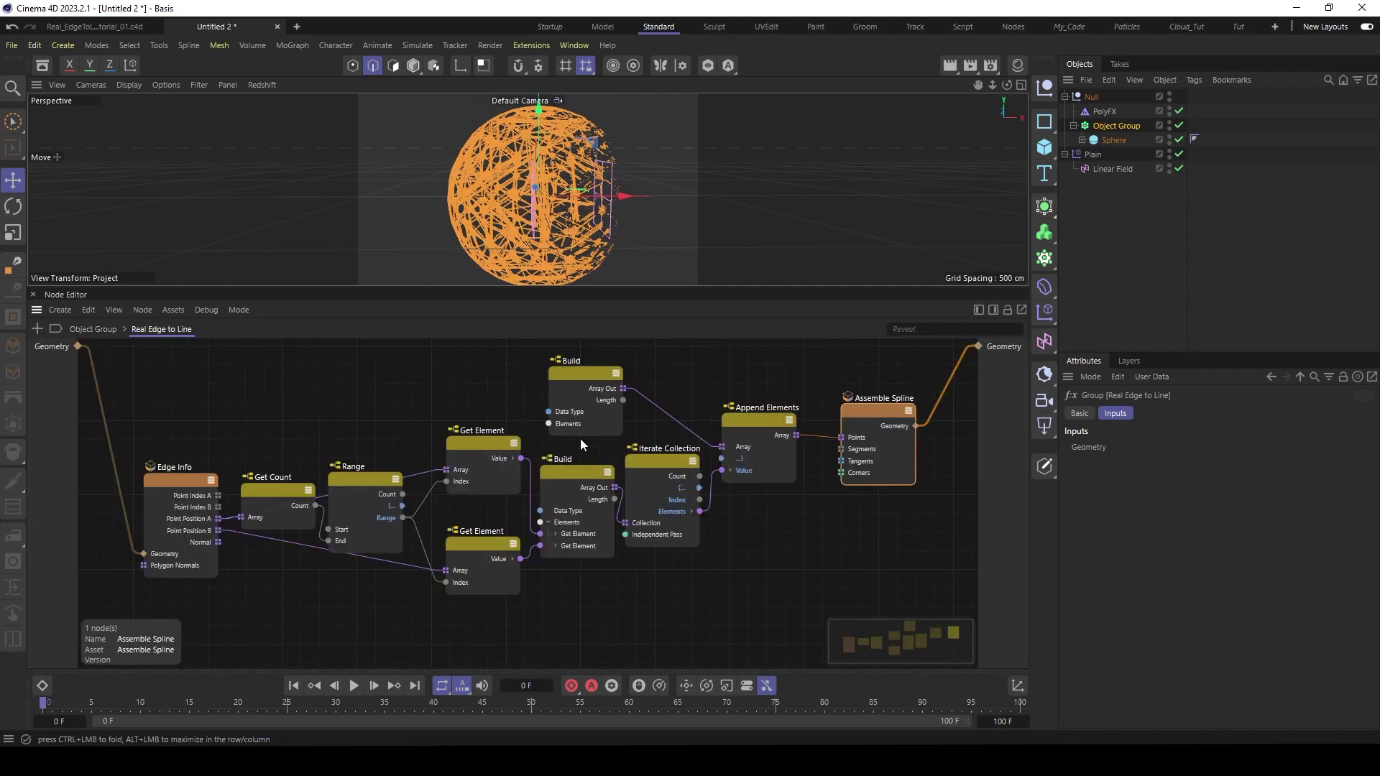
{"action": "left_click", "coordinate": [869, 416]}
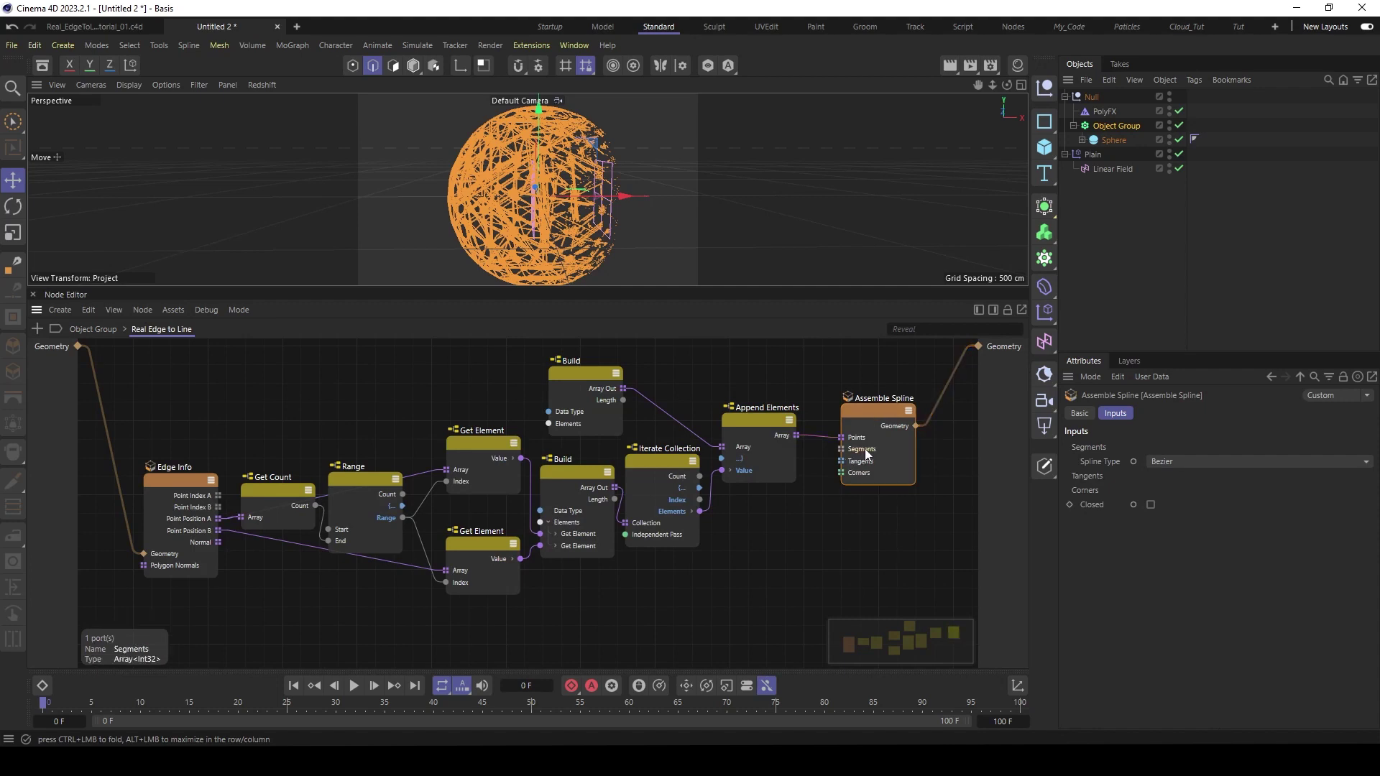
{"action": "left_click", "coordinate": [705, 596]}
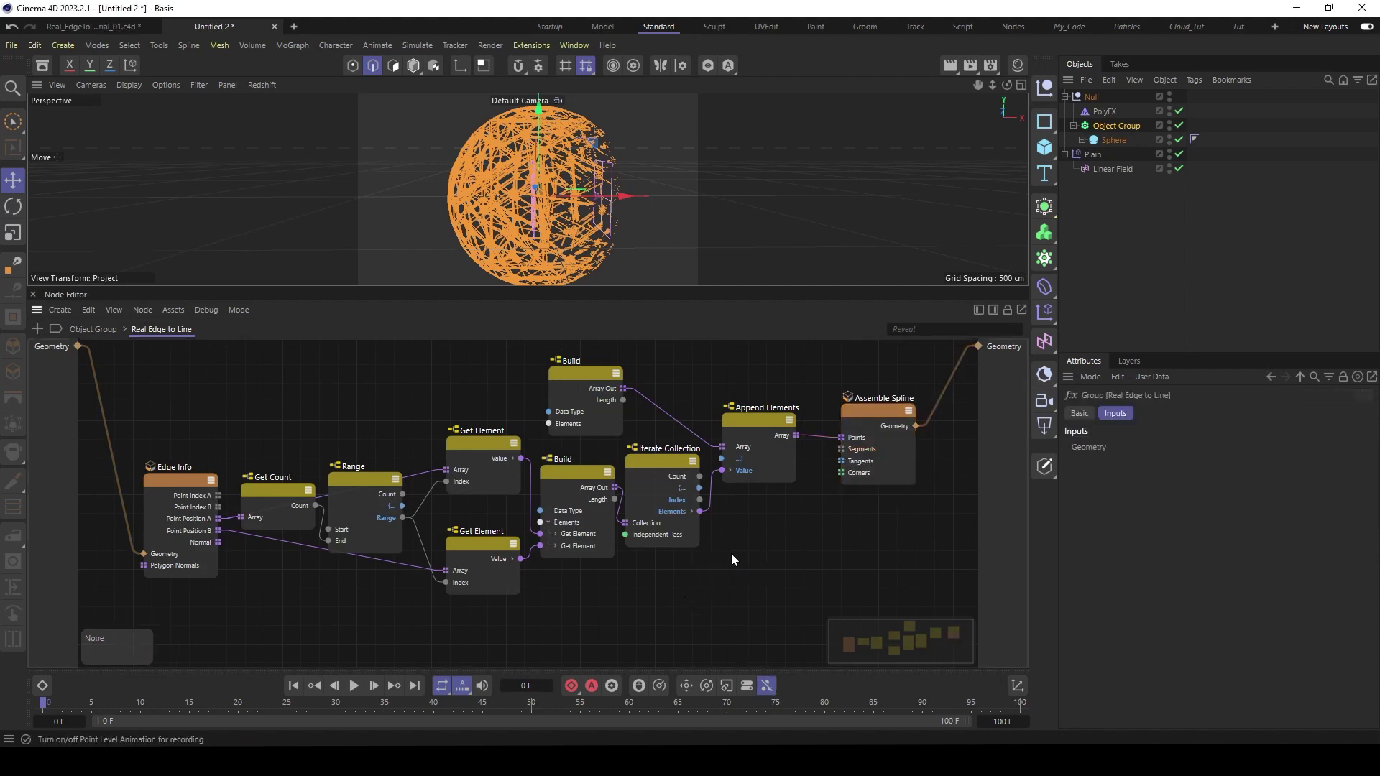
{"action": "key", "text": "h"}
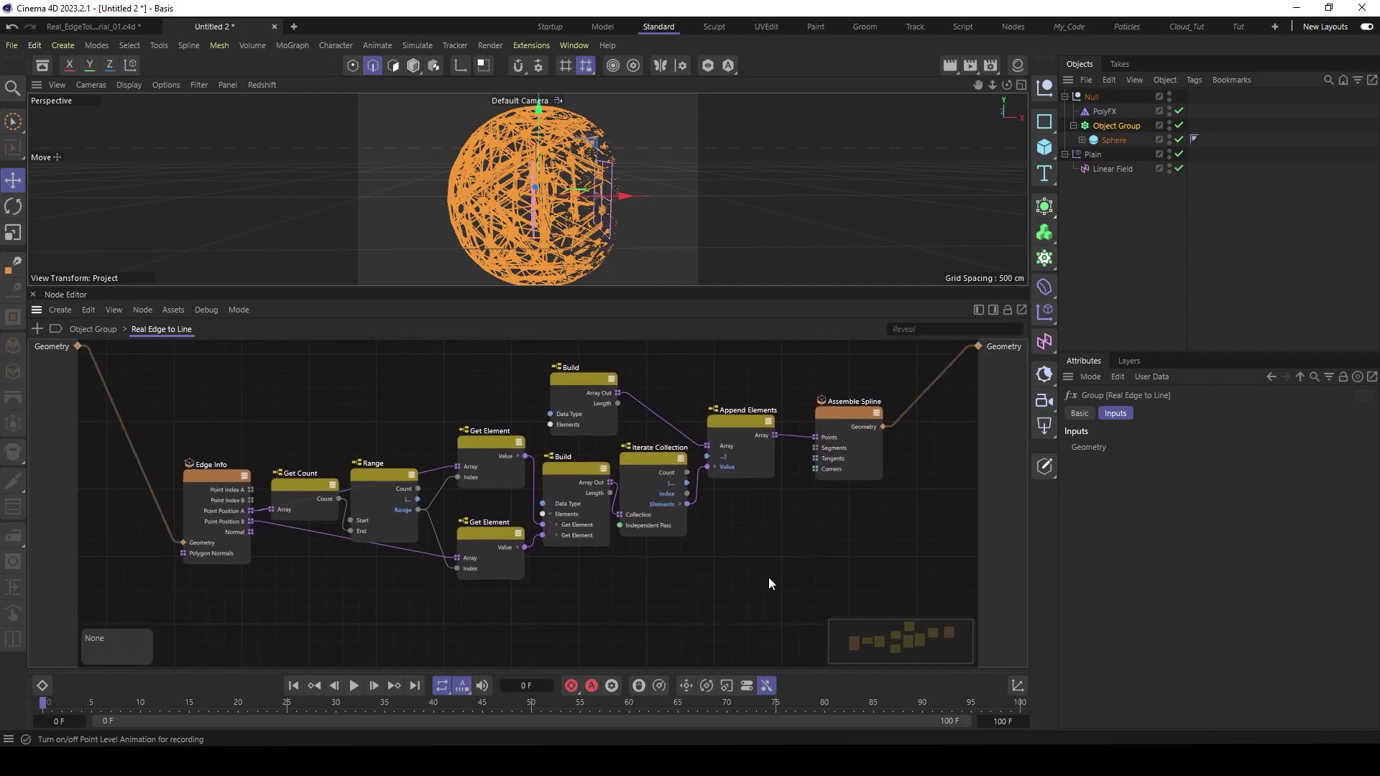
- Add a Fill Array node with Int data type and Fill Value 2
{"action": "key", "text": "shift+c"}
{"action": "type", "text": "fi"}
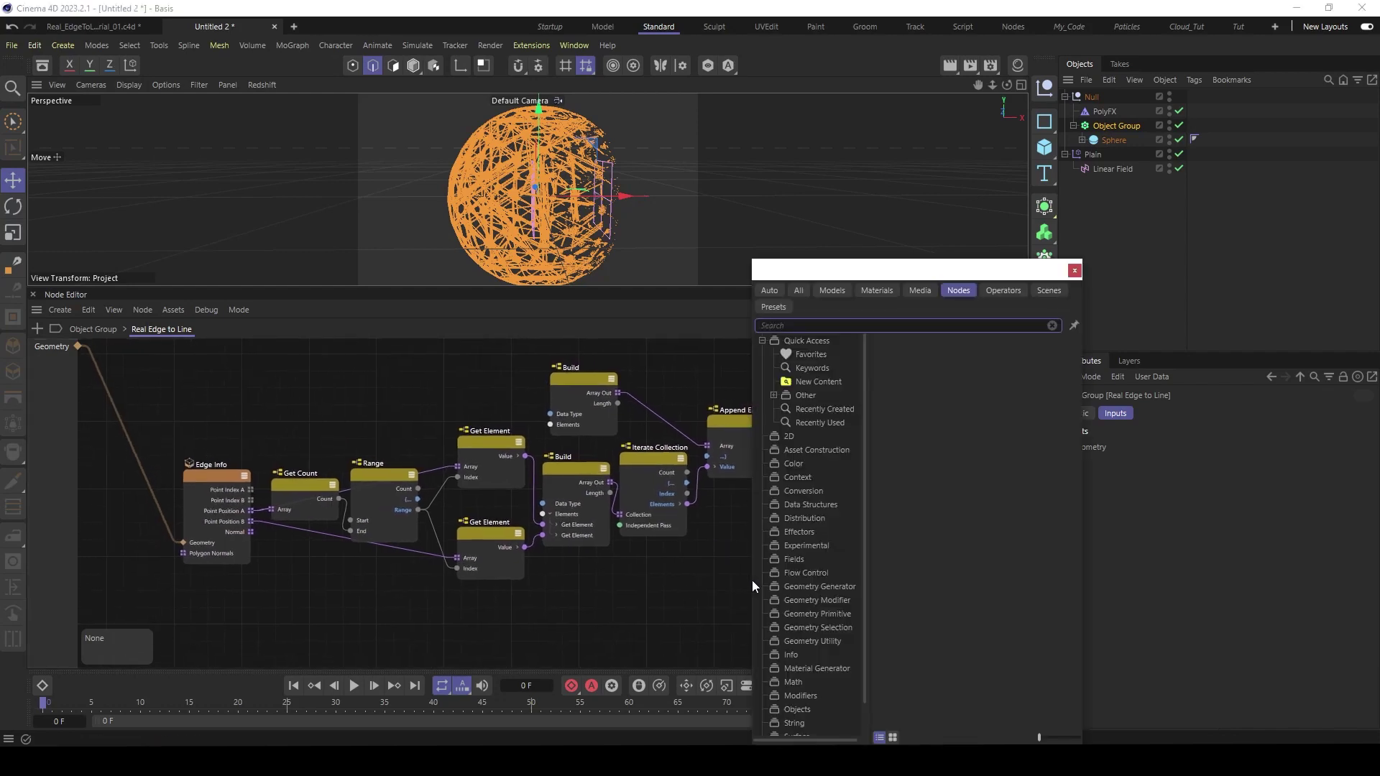
{"action": "type", "text": "ll"}
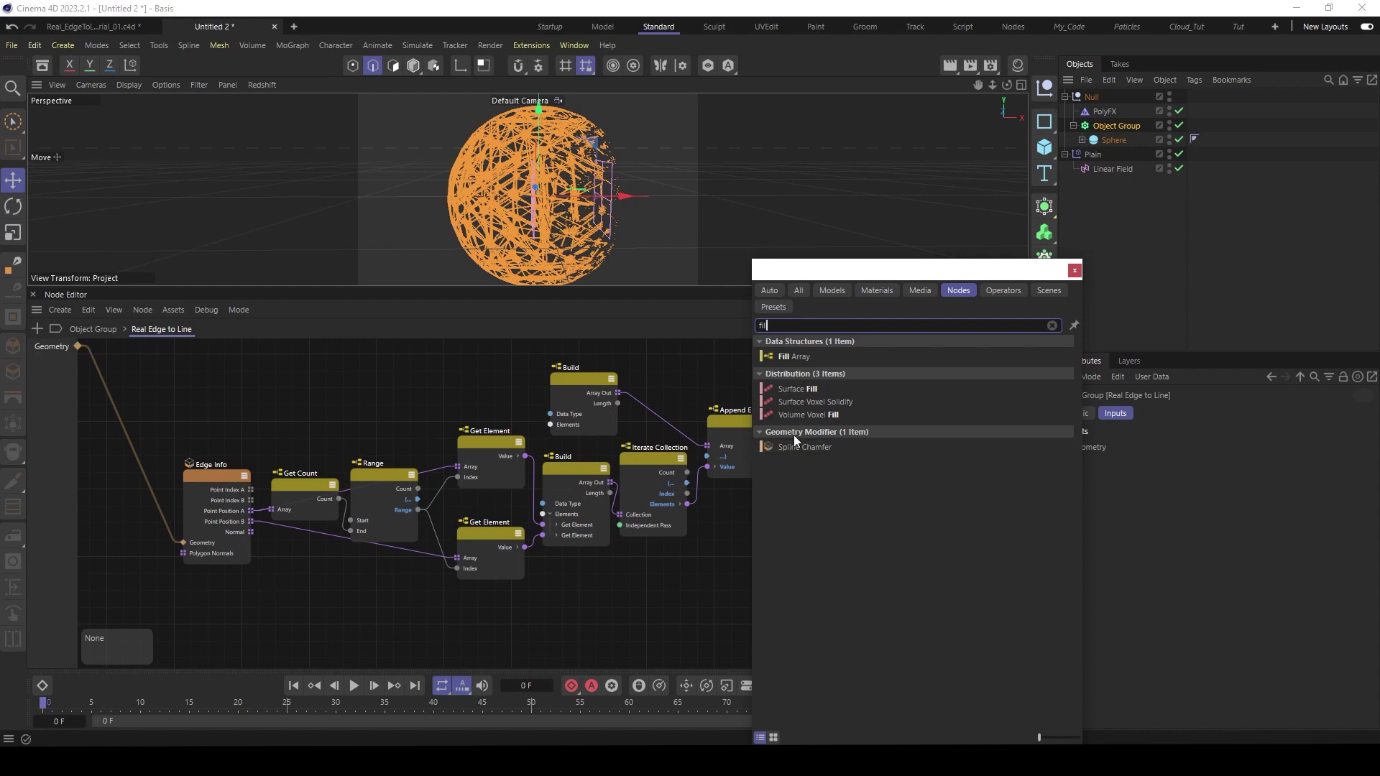
{"action": "left_click", "coordinate": [822, 356]}
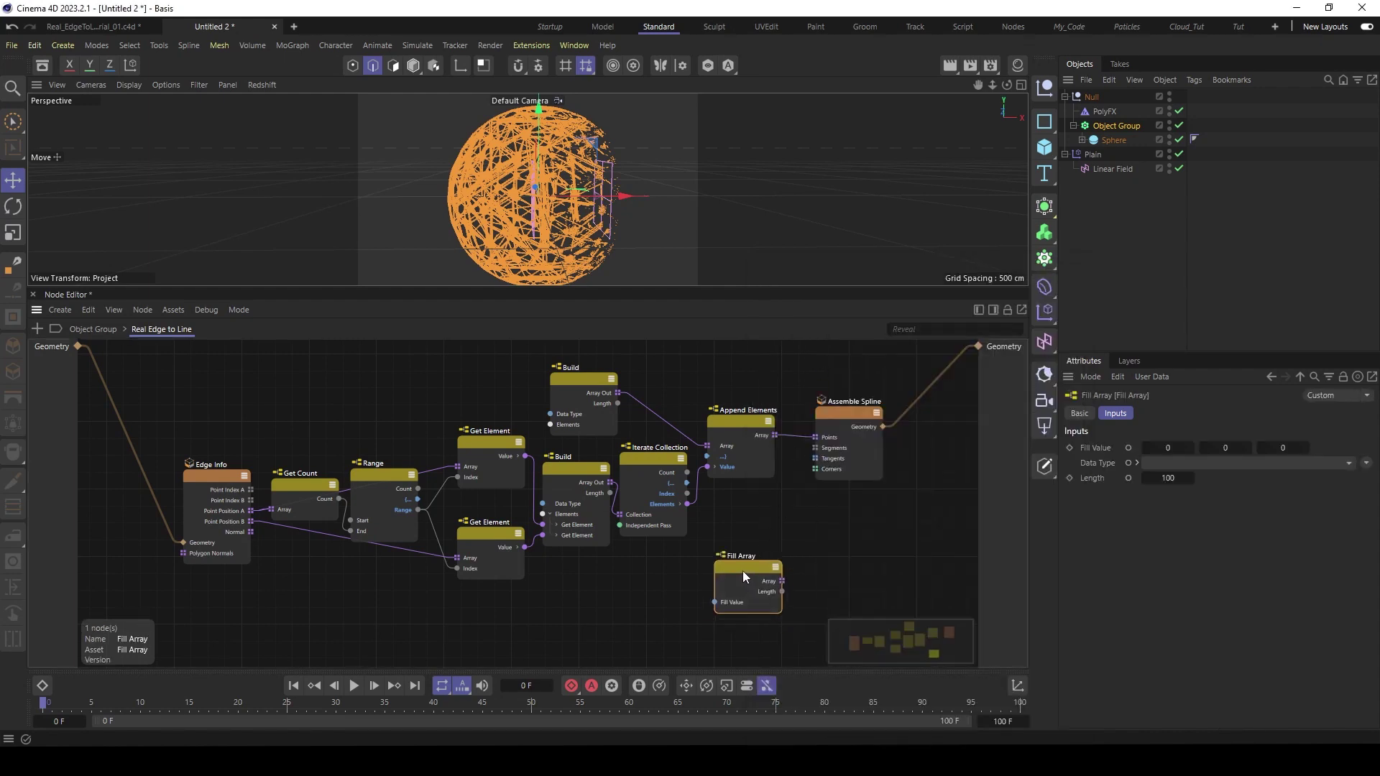
{"action": "left_click_drag", "start_coordinate": [743, 571], "coordinate": [732, 576]}
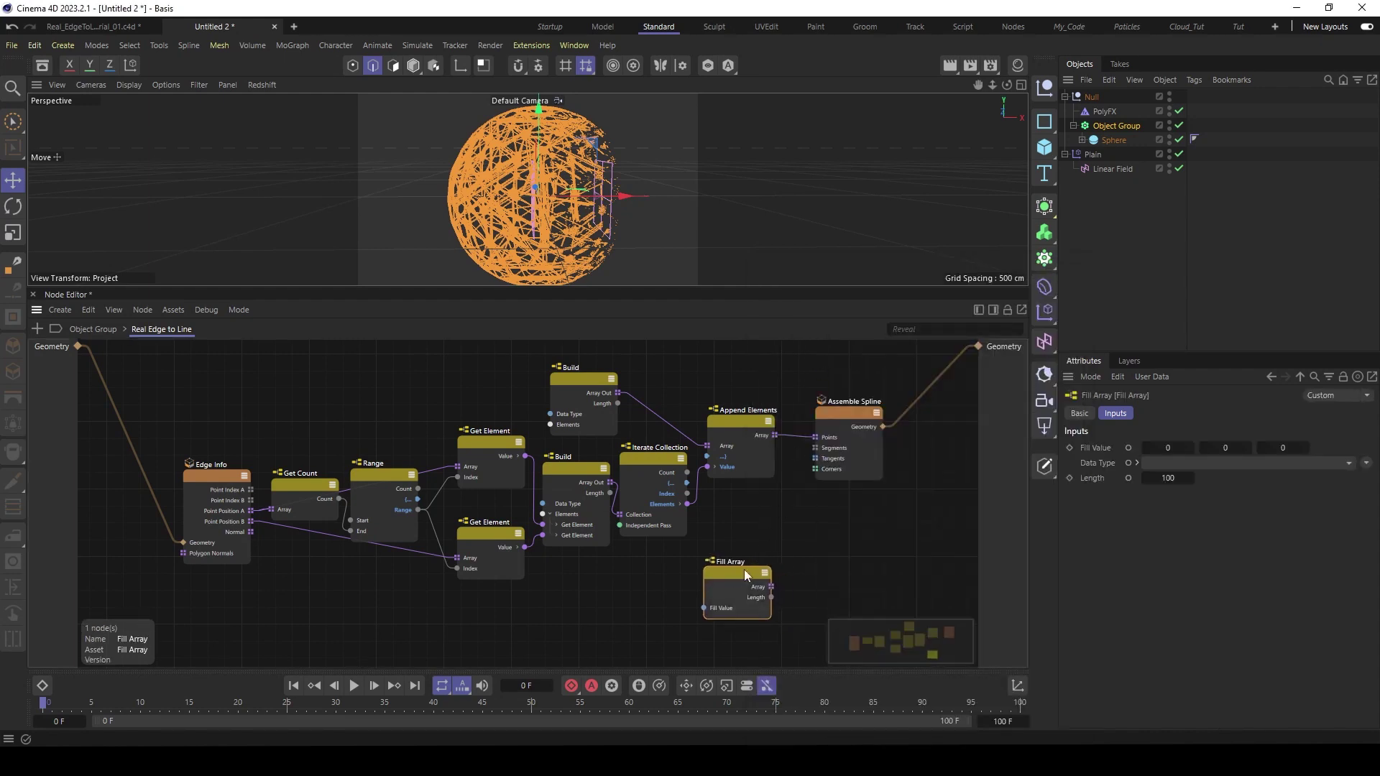
{"action": "left_click", "coordinate": [1181, 462]}
{"action": "left_click", "coordinate": [1170, 584]}
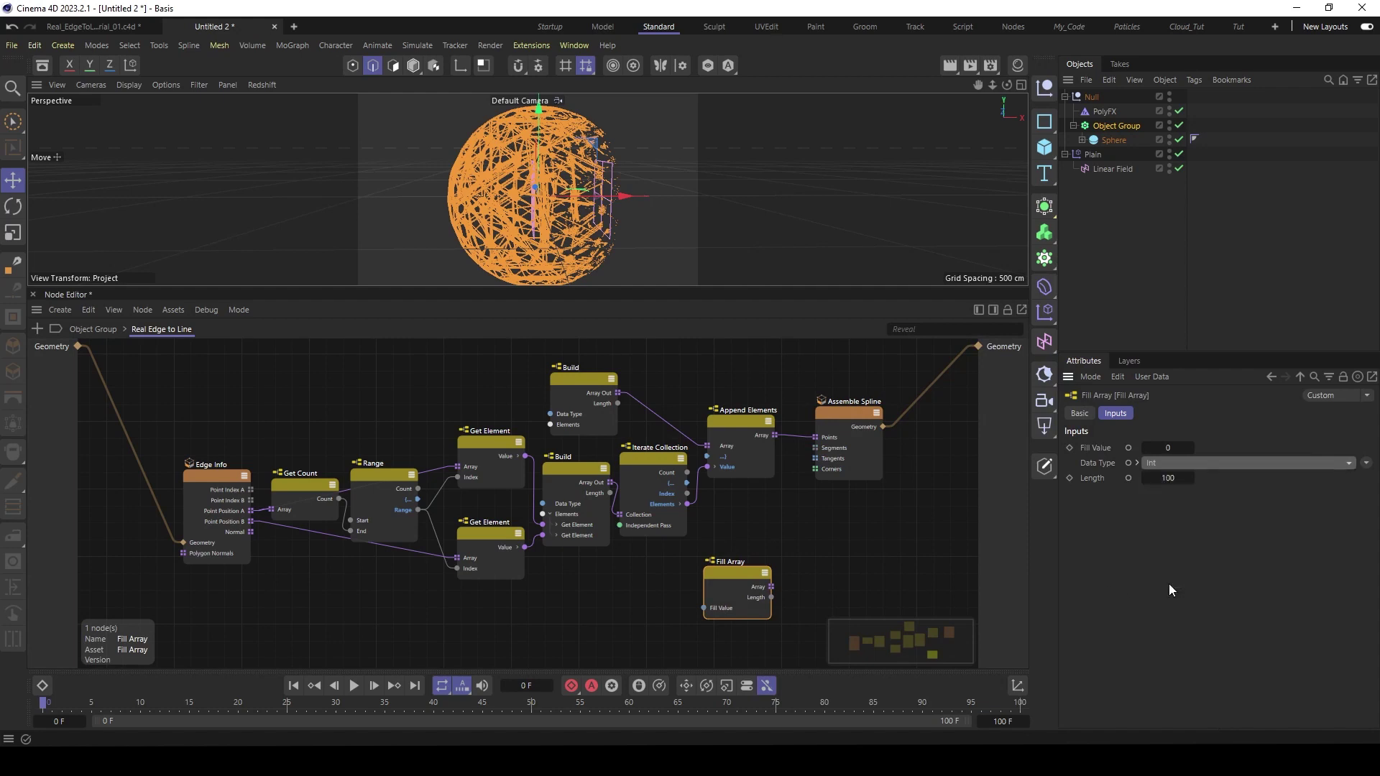
{"action": "left_click", "coordinate": [1169, 447]}
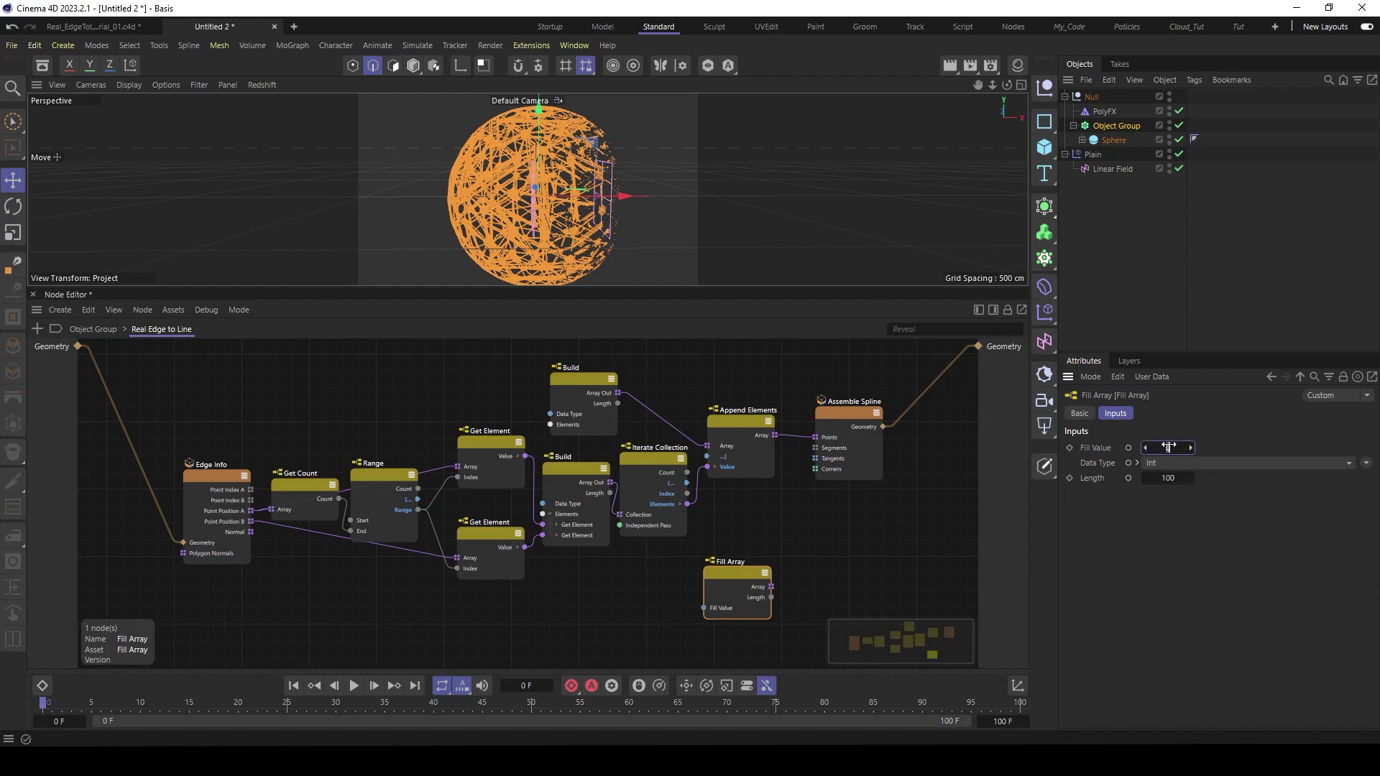
{"action": "type", "text": "2"}
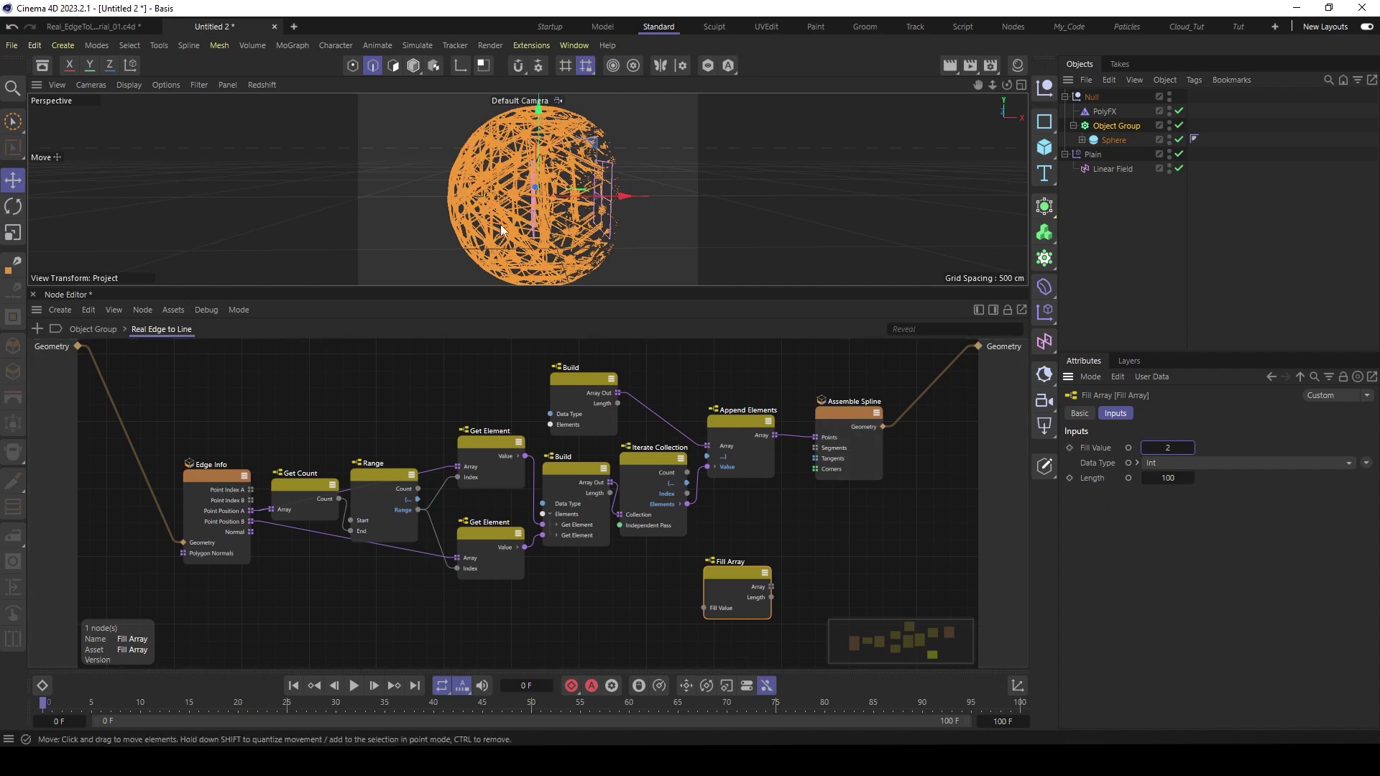
{"action": "left_click_drag", "start_coordinate": [739, 573], "coordinate": [737, 572]}
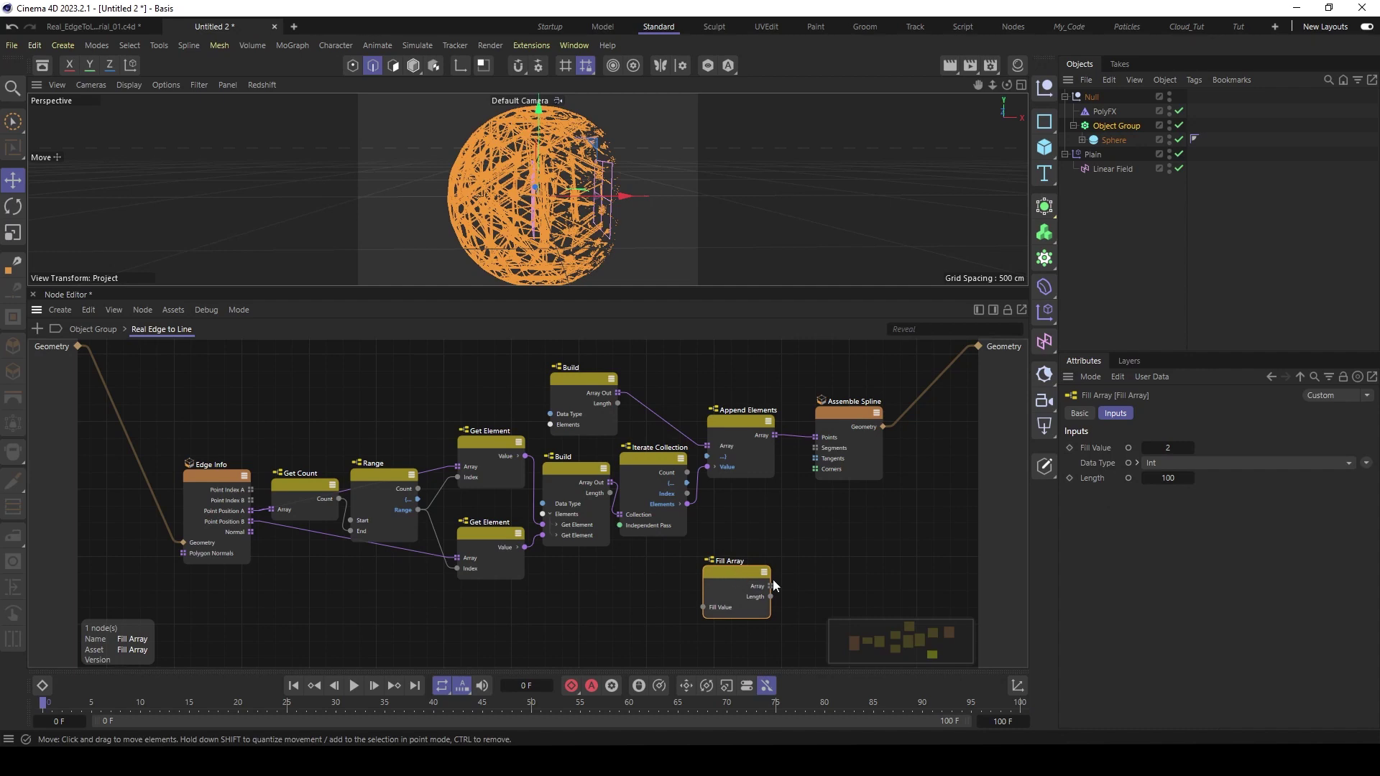
- Drive Fill Array's Length from Get Count and feed its array into Assemble Spline's Segments
{"action": "left_click", "coordinate": [1128, 478]}
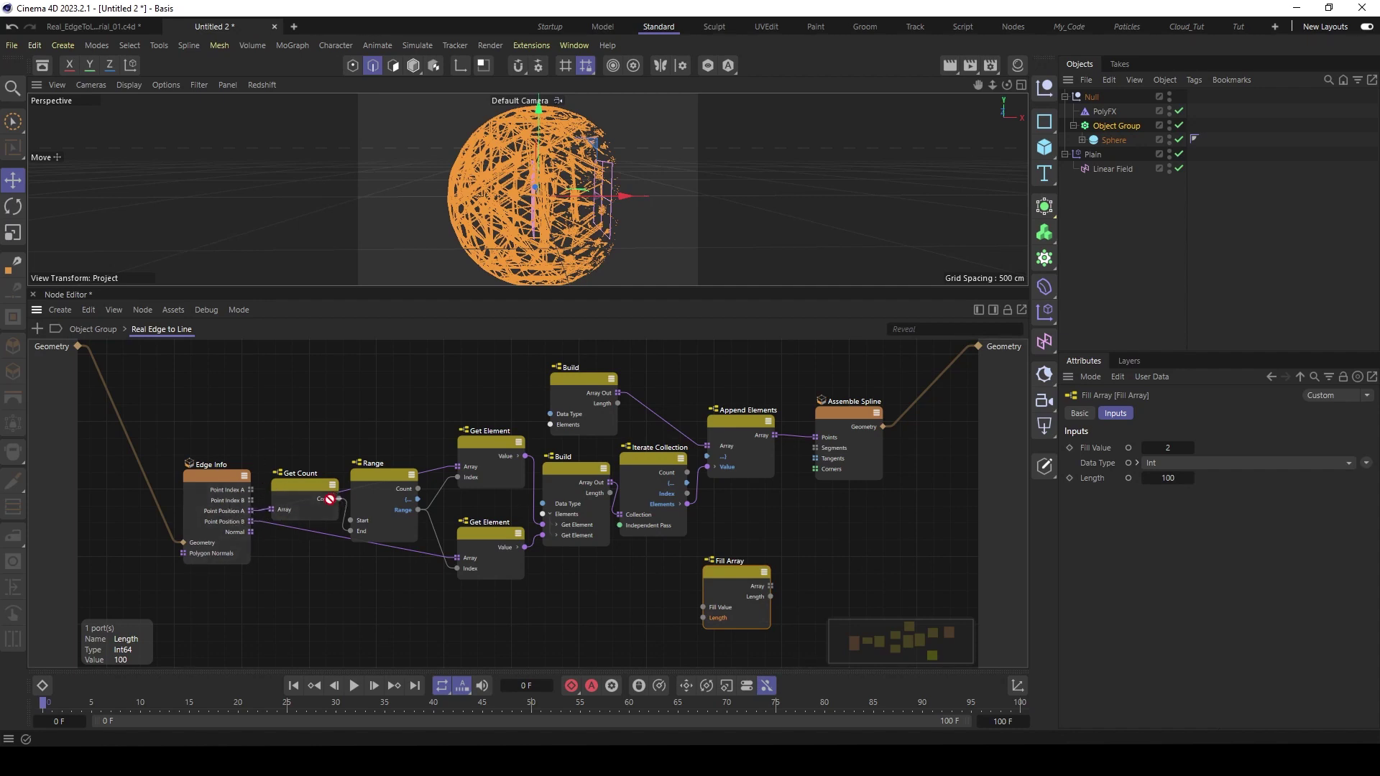
{"action": "left_click_drag", "start_coordinate": [339, 498], "coordinate": [709, 619]}
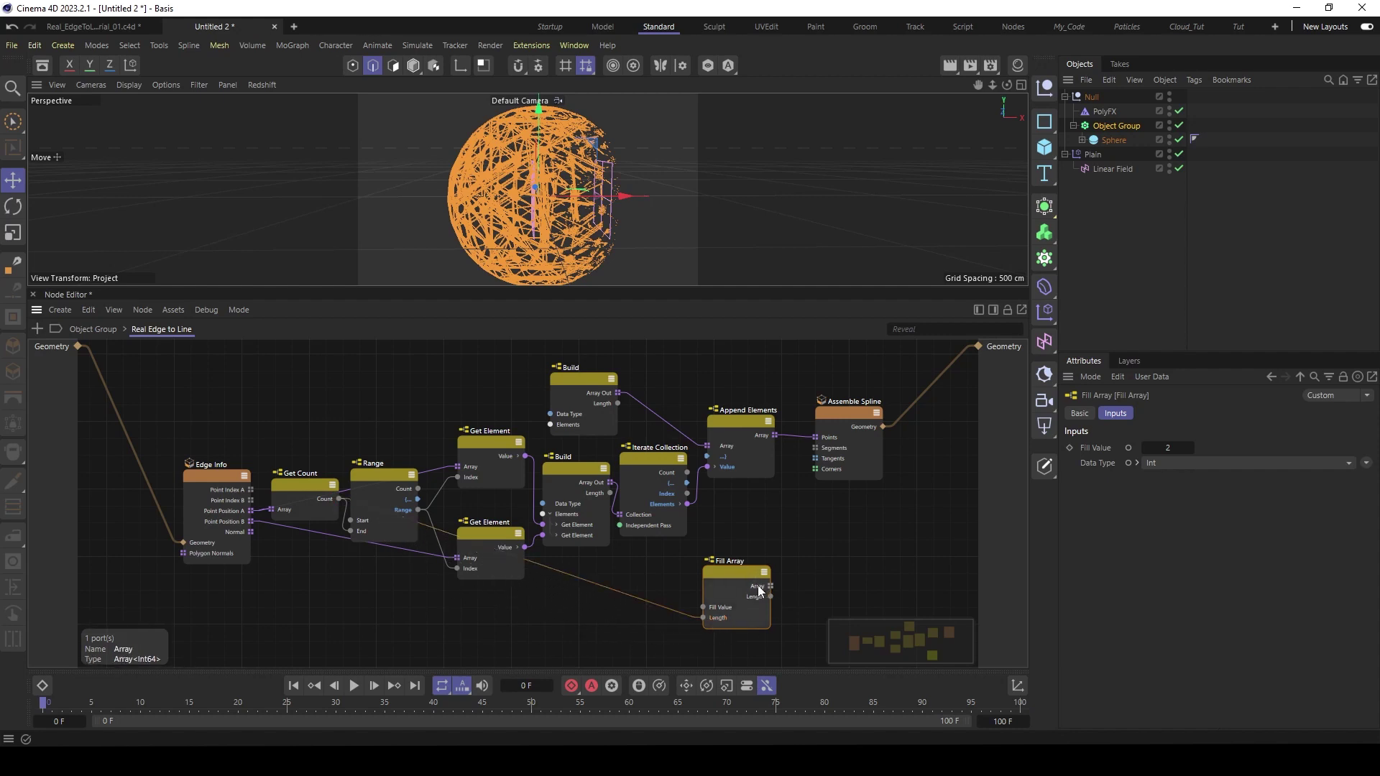
{"action": "left_click_drag", "start_coordinate": [772, 586], "coordinate": [817, 450]}
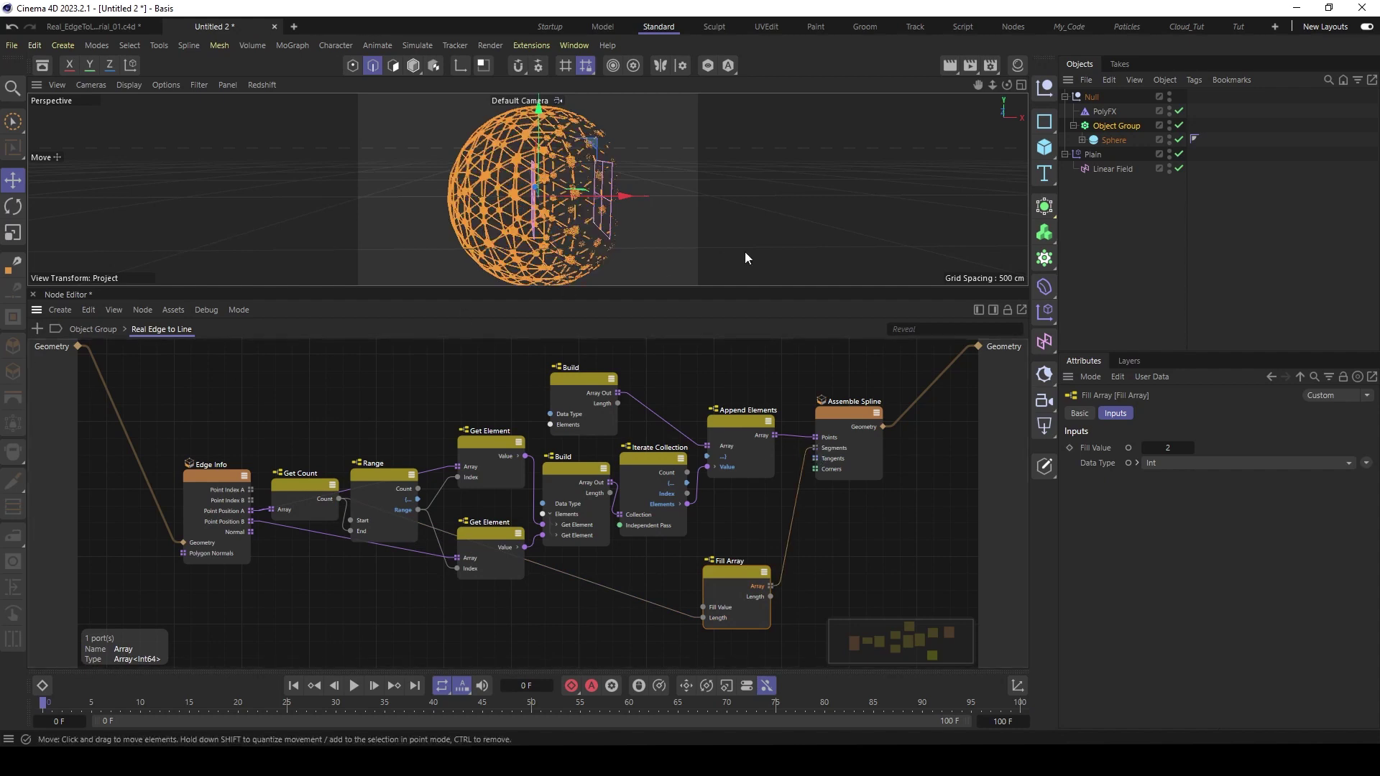
{"action": "left_click_drag", "start_coordinate": [447, 287], "coordinate": [421, 489]}
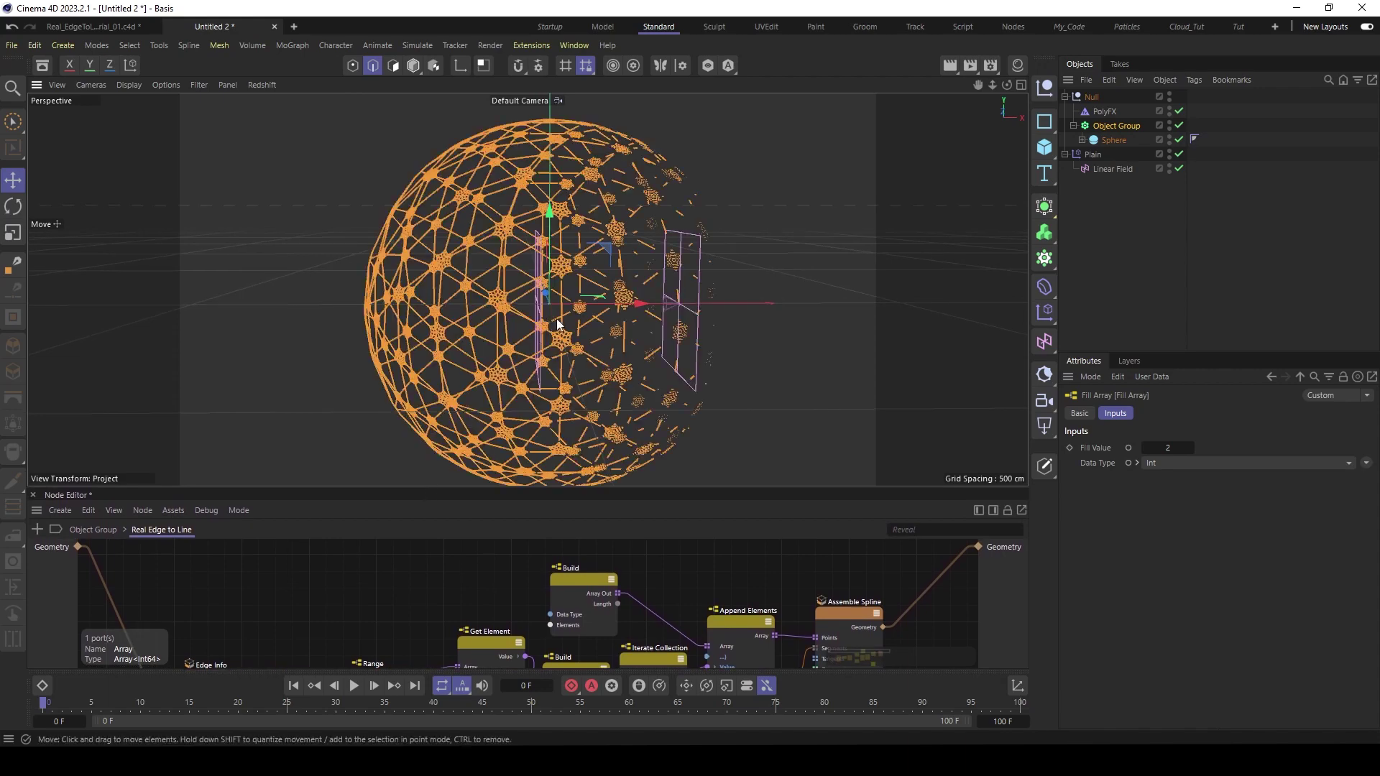
{"action": "left_click_drag", "start_coordinate": [556, 317], "coordinate": [591, 308], "text": "alt"}
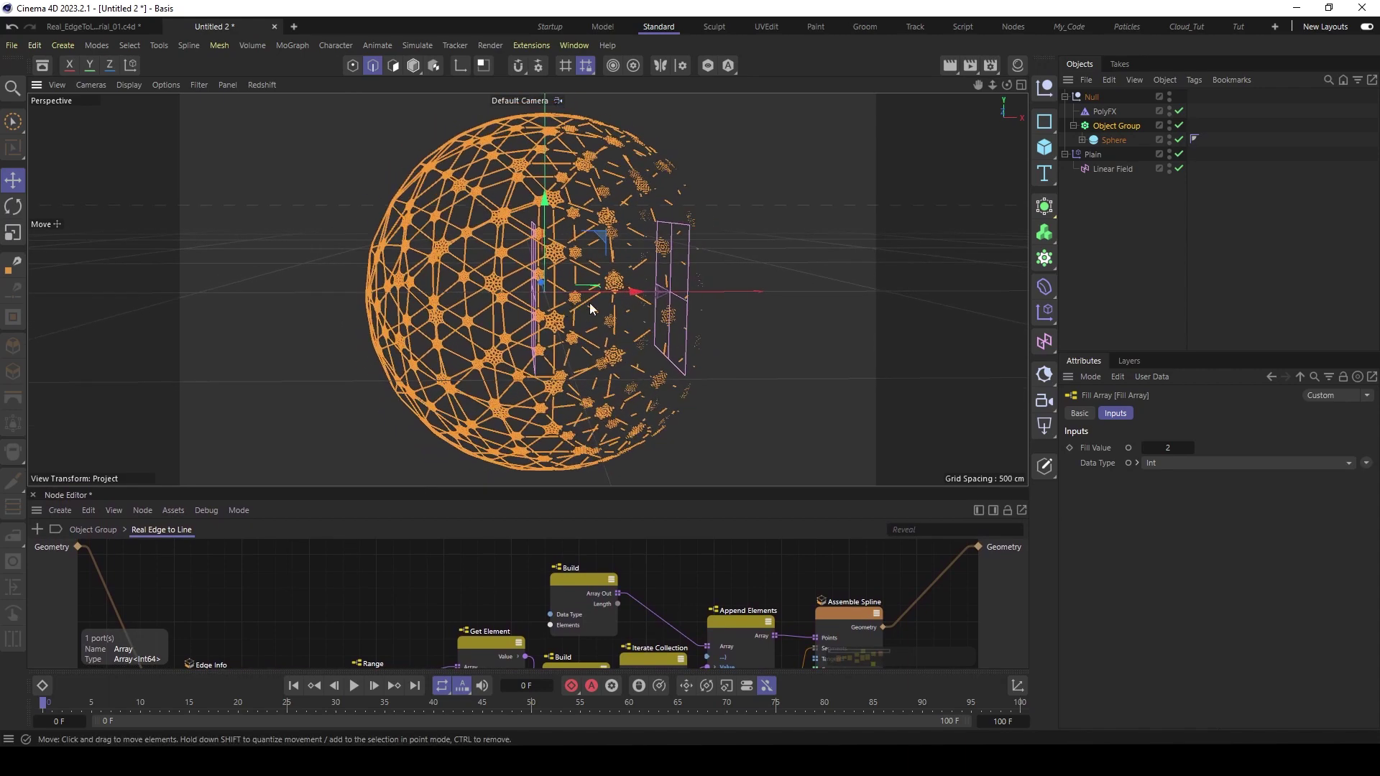
- Slide the Linear Field further along X across the sphere
{"action": "left_click", "coordinate": [1113, 169]}
{"action": "left_click_drag", "start_coordinate": [680, 292], "coordinate": [555, 325]}
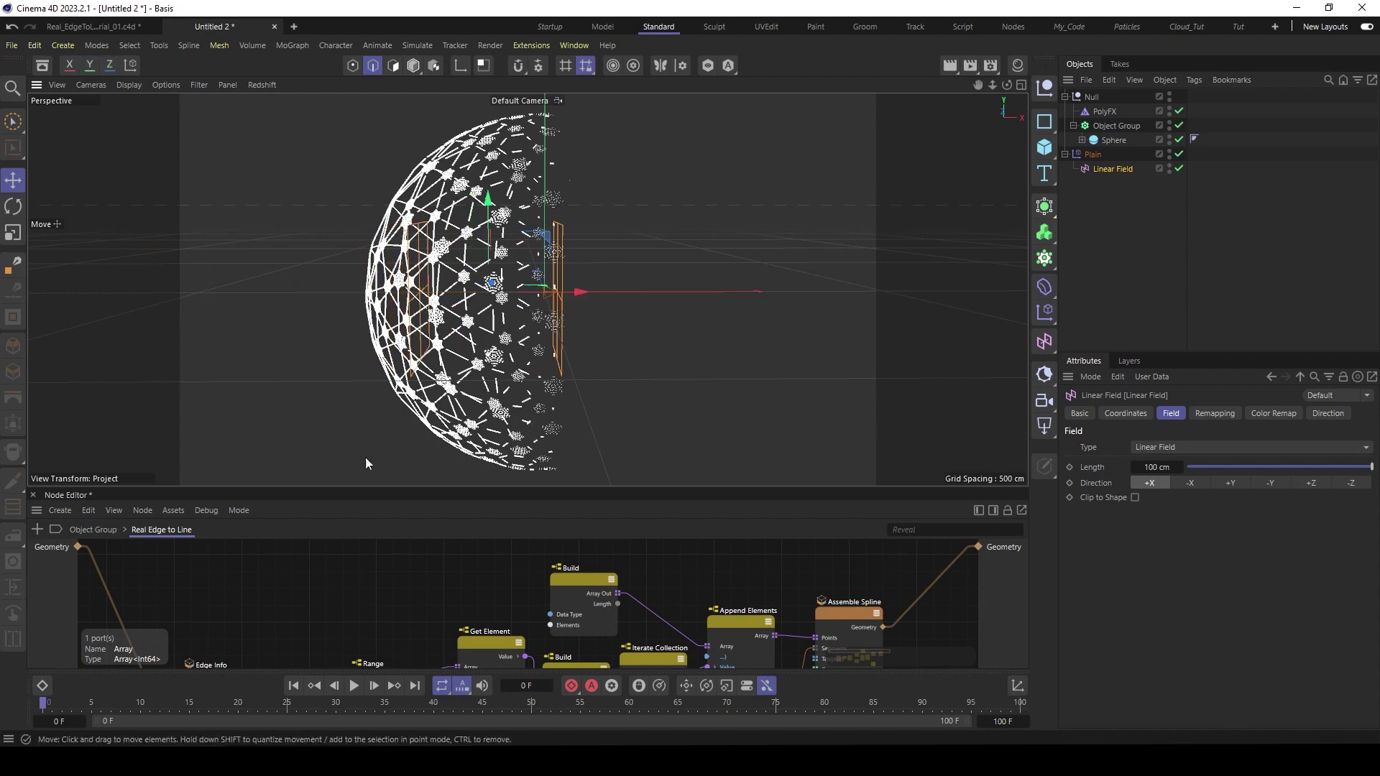
- At Object Group level, briefly wire Edge to Line into Geometry Op, then restore Real Edge to Line
{"action": "left_click", "coordinate": [87, 530]}
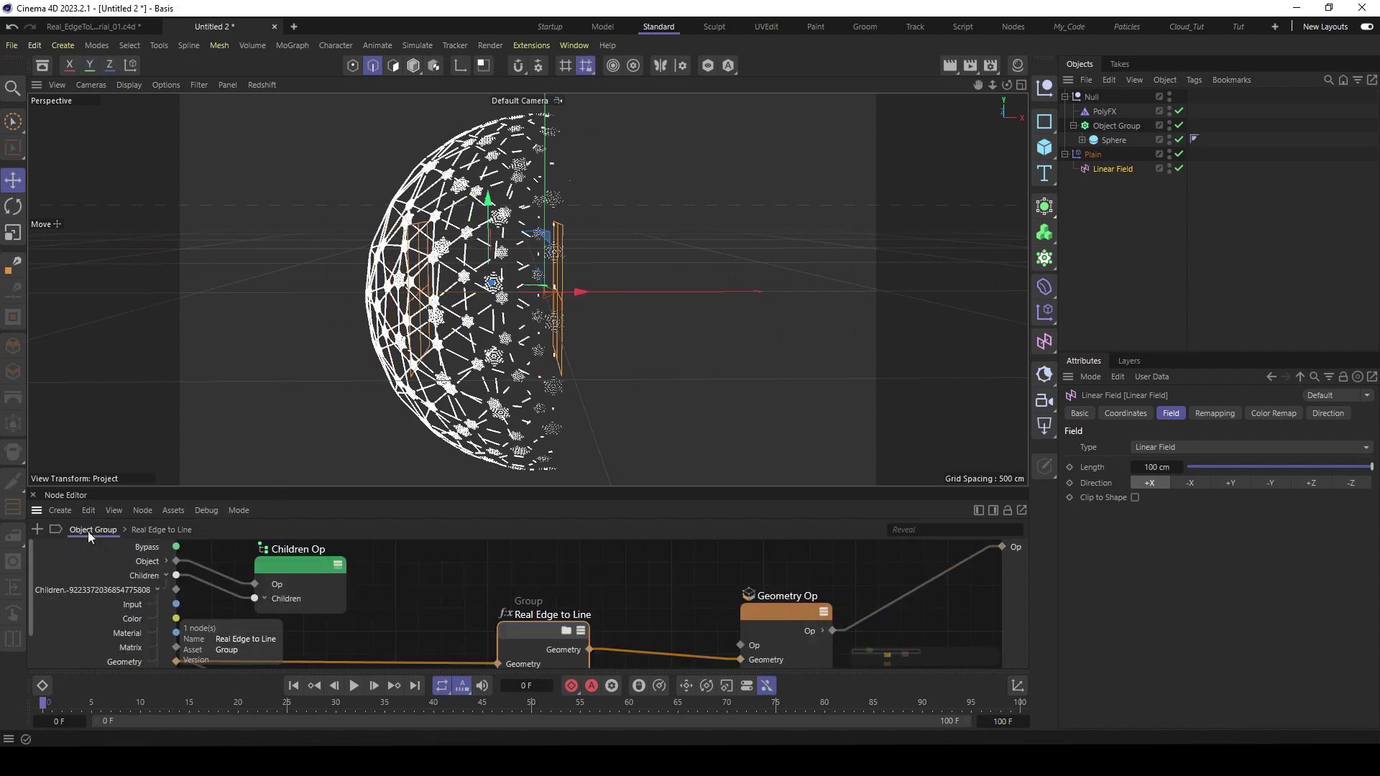
{"action": "left_click_drag", "start_coordinate": [477, 489], "coordinate": [480, 415]}
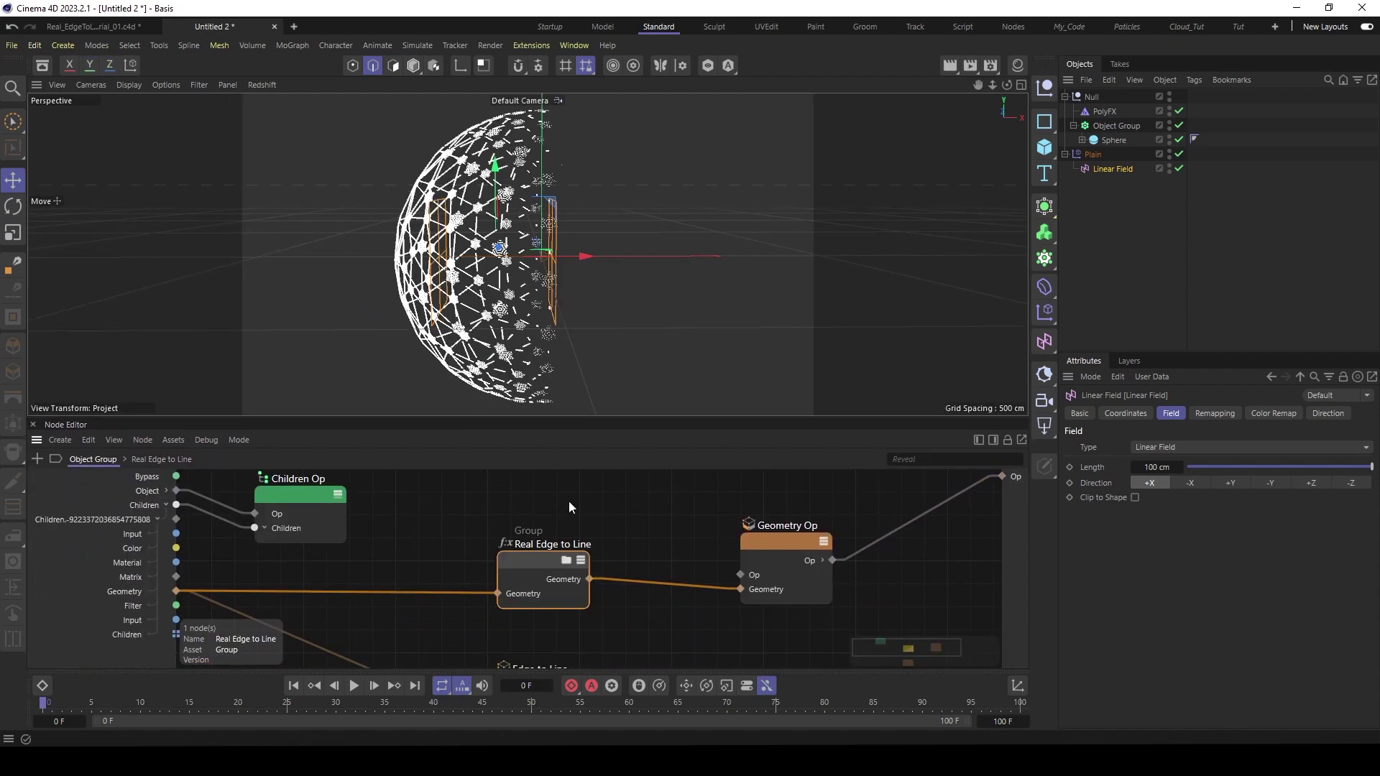
{"action": "scroll", "coordinate": [638, 539], "scroll_direction": "down", "scroll_amount": 2}
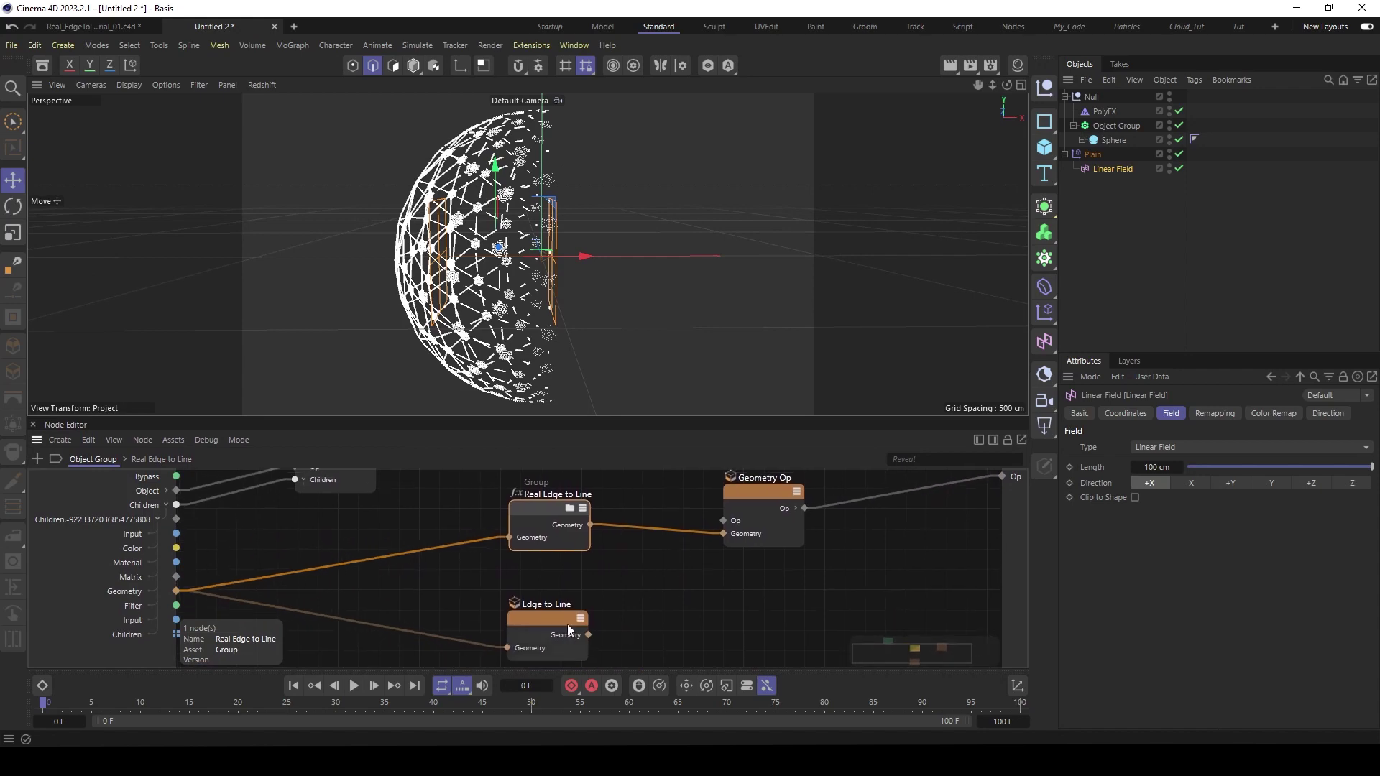
{"action": "left_click_drag", "start_coordinate": [568, 625], "coordinate": [723, 533]}
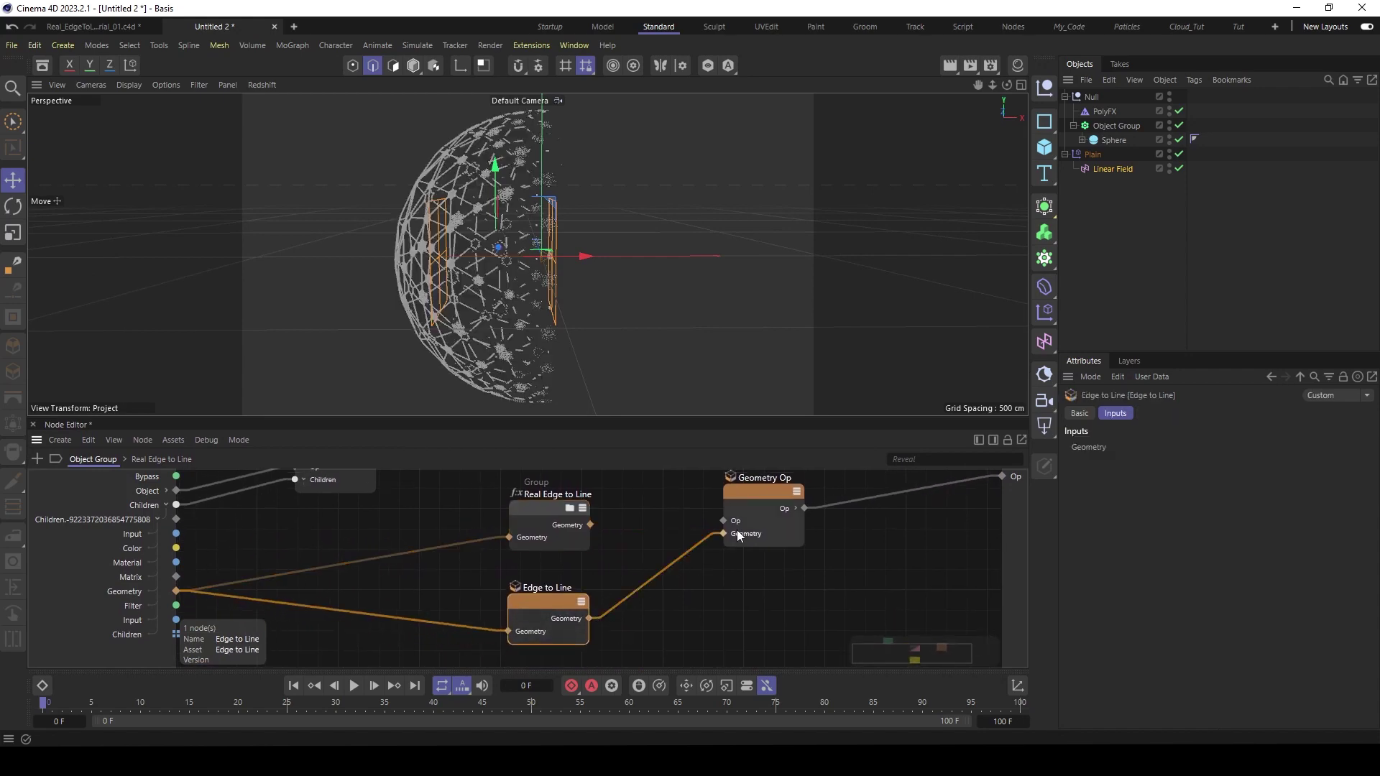
{"action": "left_click_drag", "start_coordinate": [570, 255], "coordinate": [617, 271]}
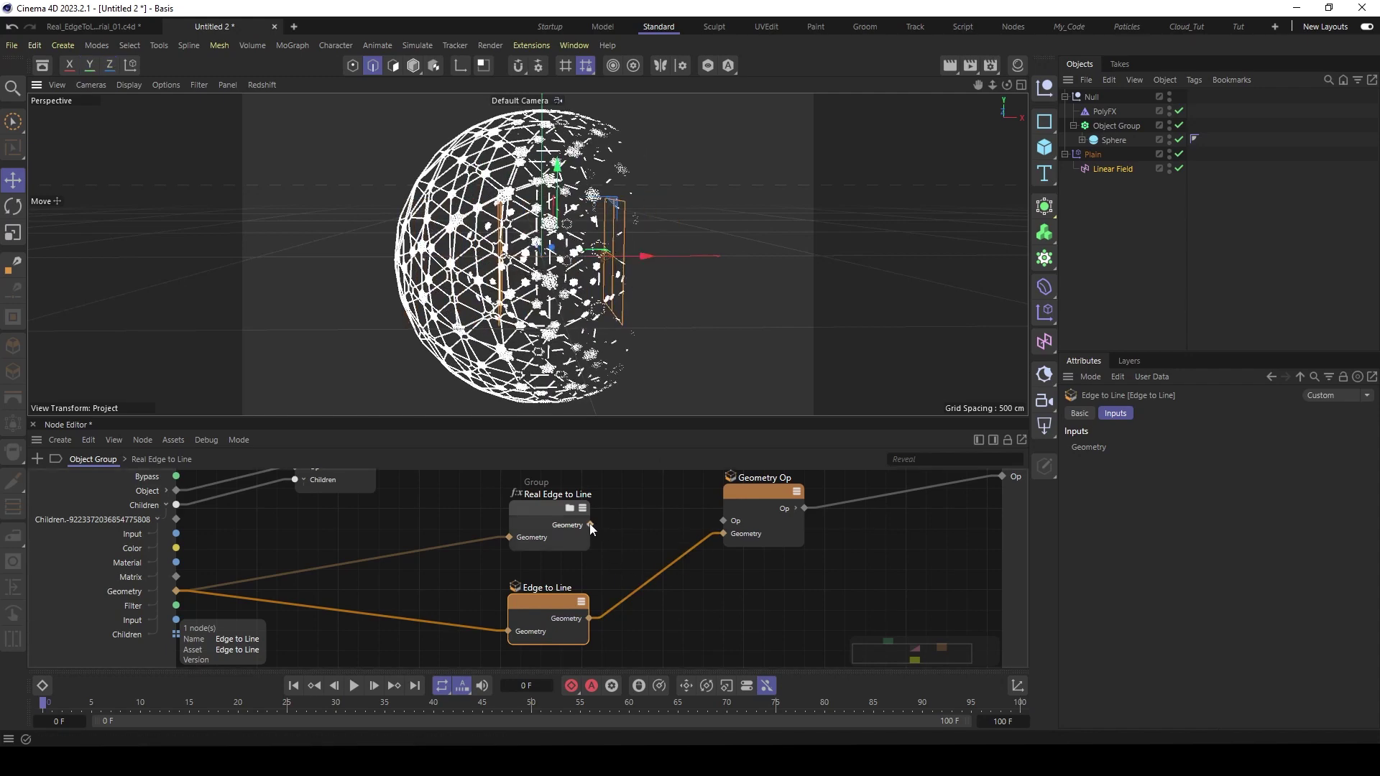
{"action": "left_click_drag", "start_coordinate": [590, 525], "coordinate": [723, 533]}
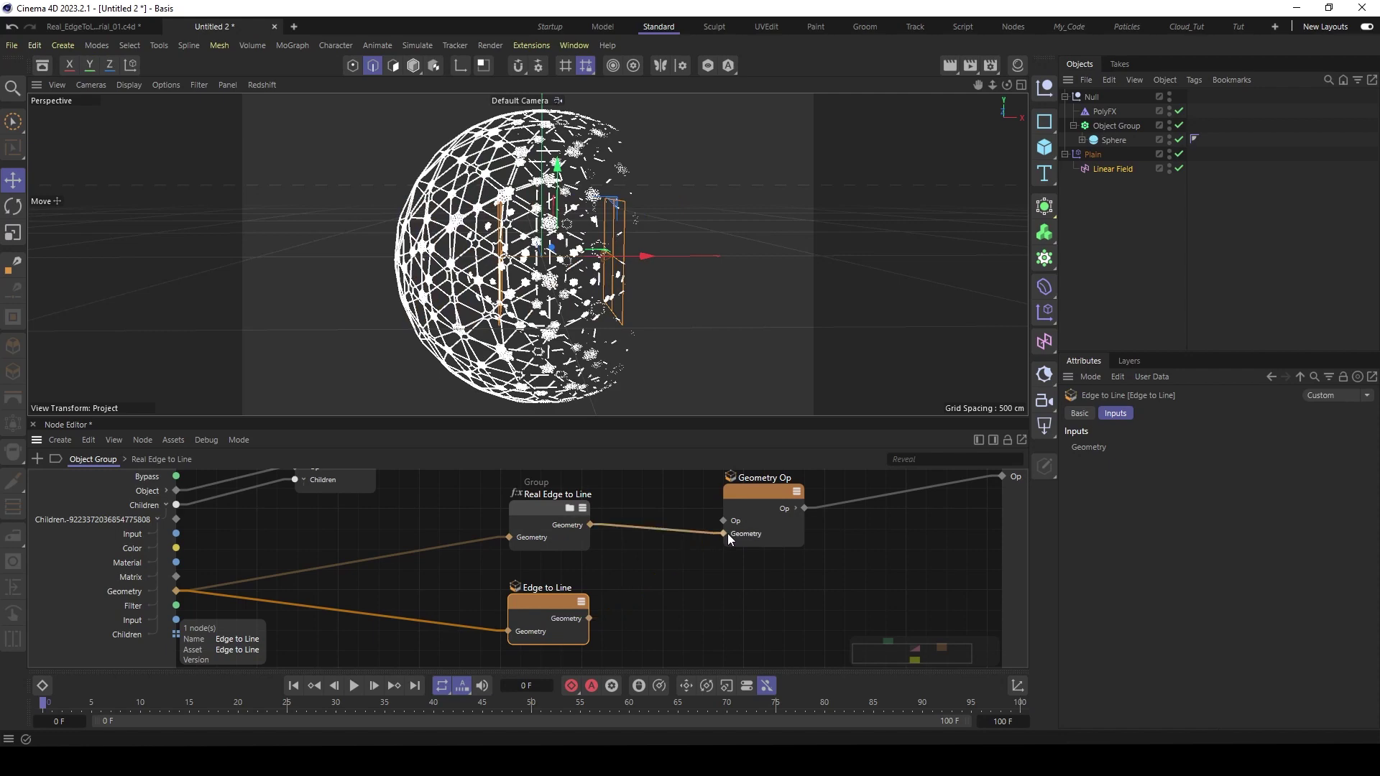